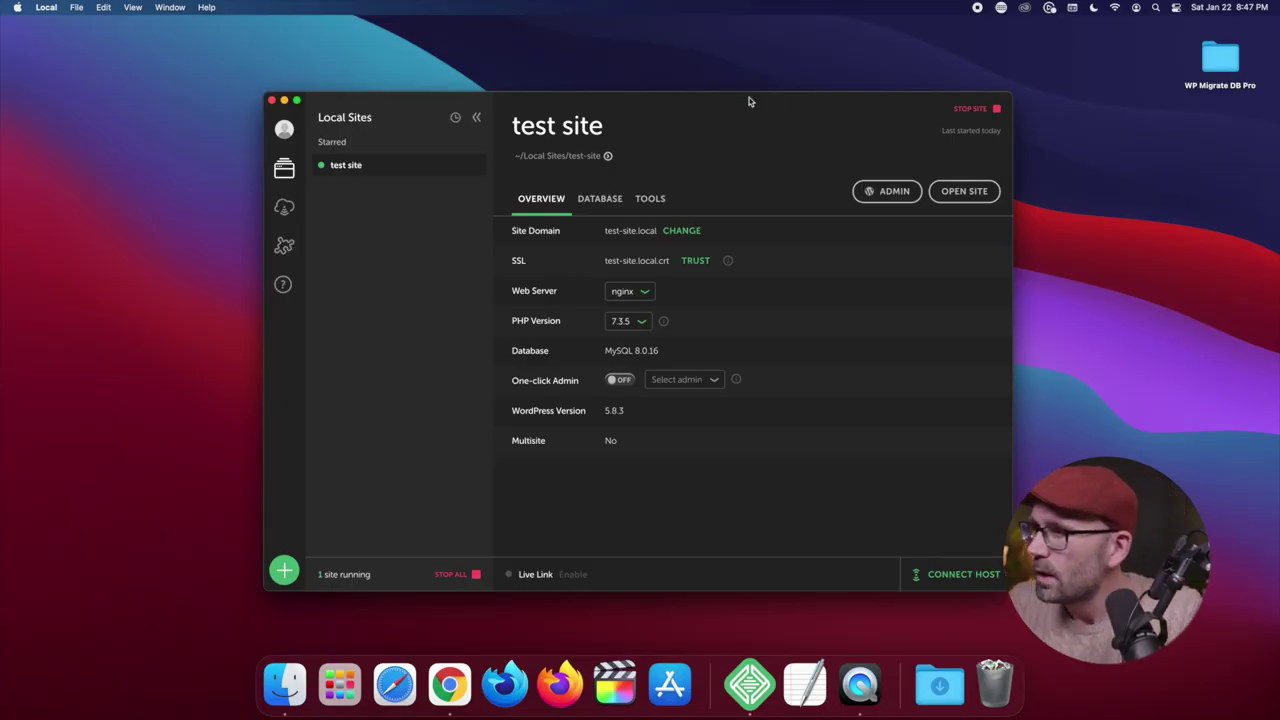
Select the WP Migrate DB Pro folder on the desktop
{"action": "left_click", "coordinate": [1230, 60]}
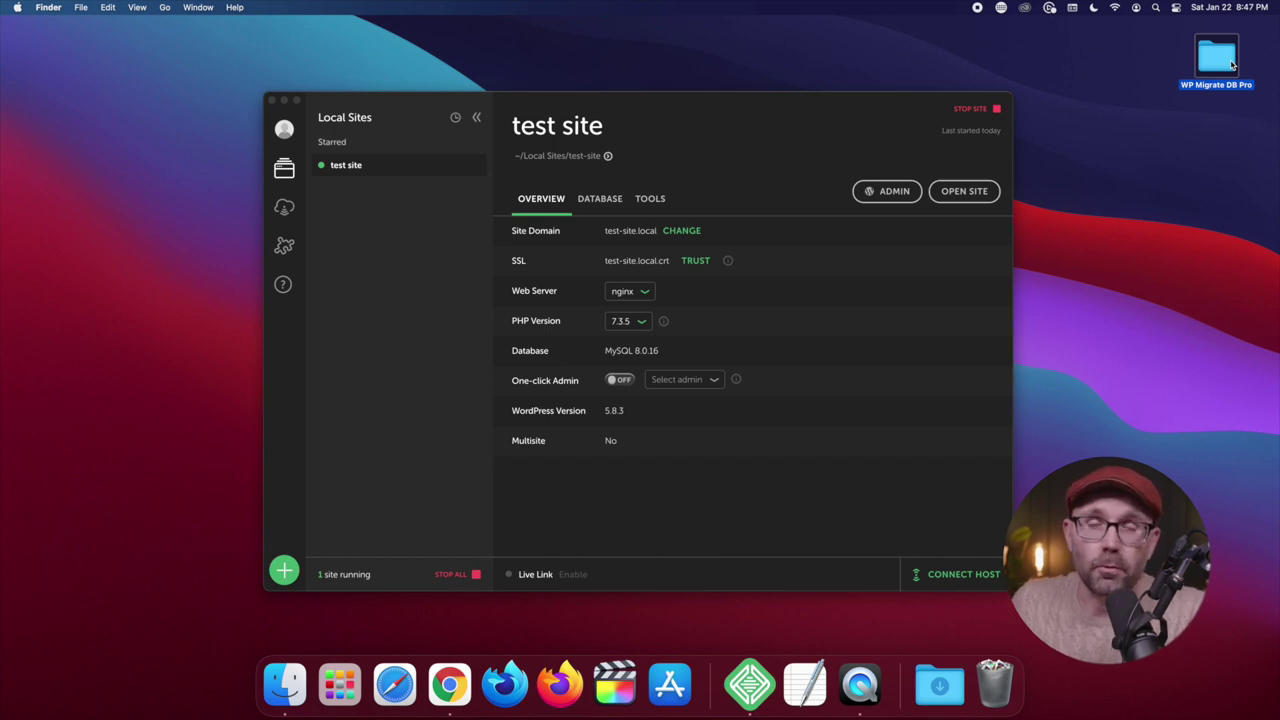
Open the WP Migrate DB Pro folder and bring up WordPress's Upload Plugin form
{"action": "double_click", "coordinate": [1235, 62]}
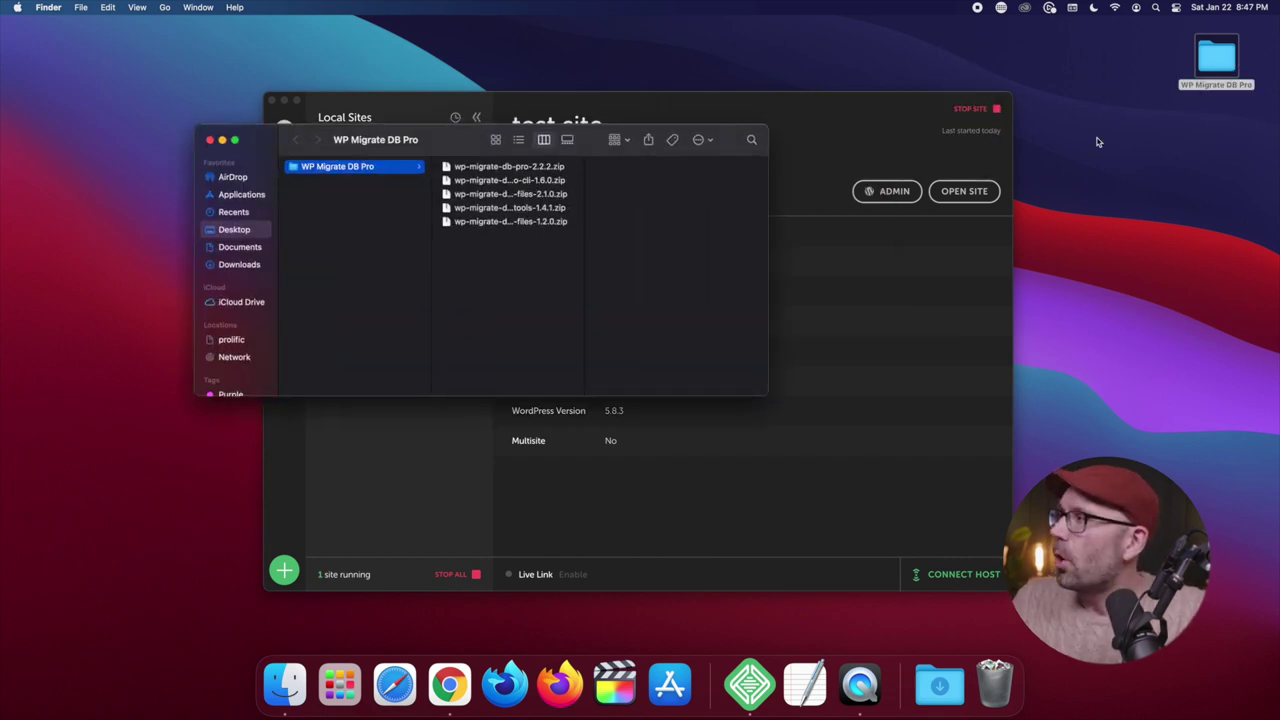
{"action": "left_click_drag", "start_coordinate": [480, 140], "coordinate": [789, 80]}
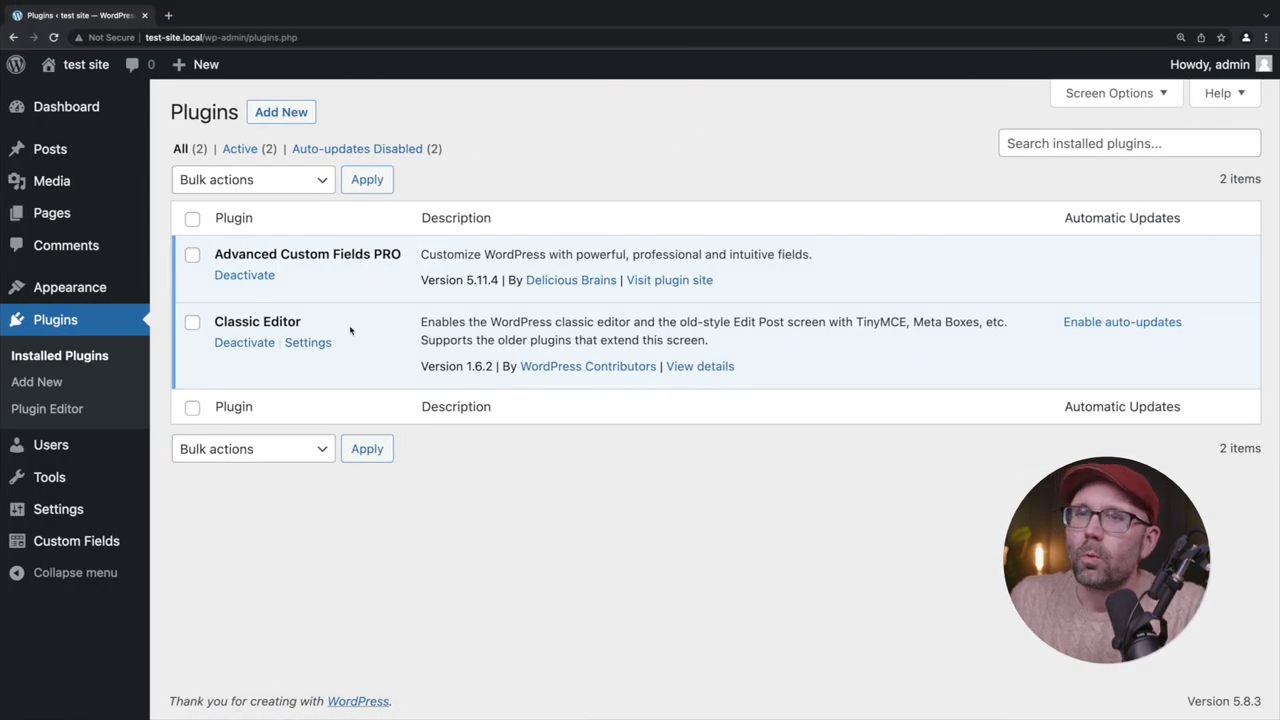
{"action": "left_click", "coordinate": [305, 37]}
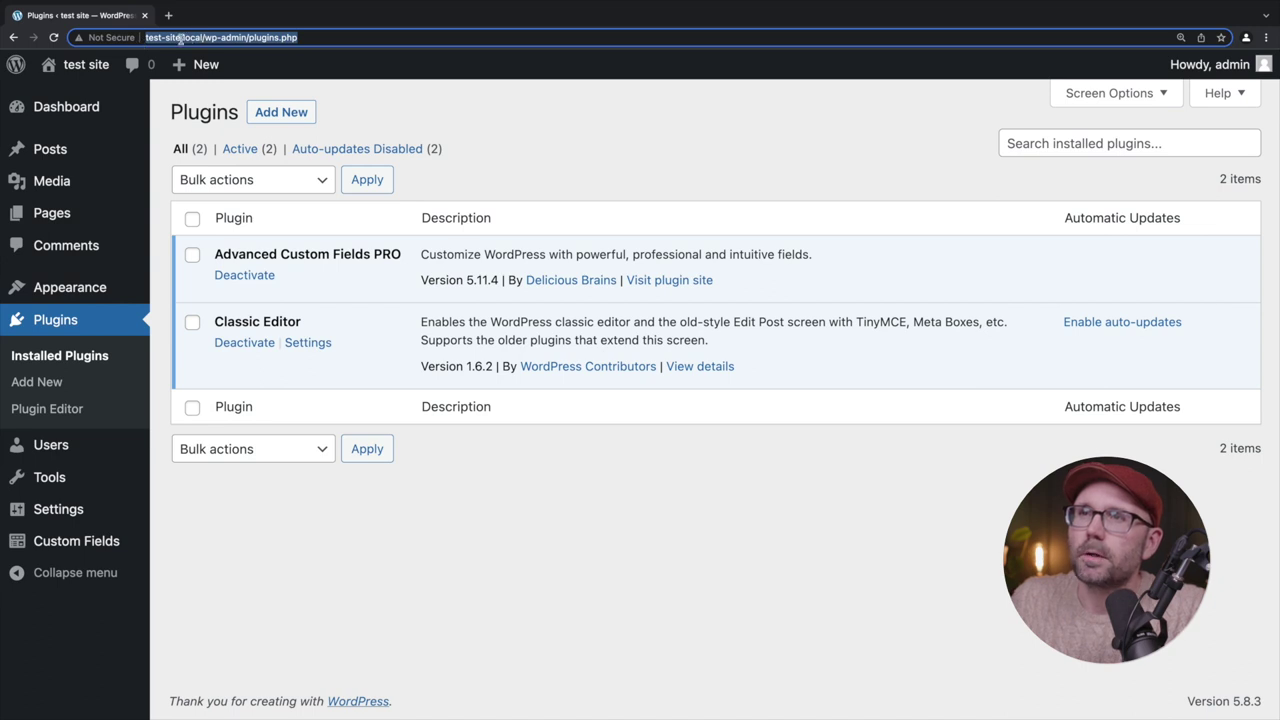
{"action": "left_click", "coordinate": [285, 112]}
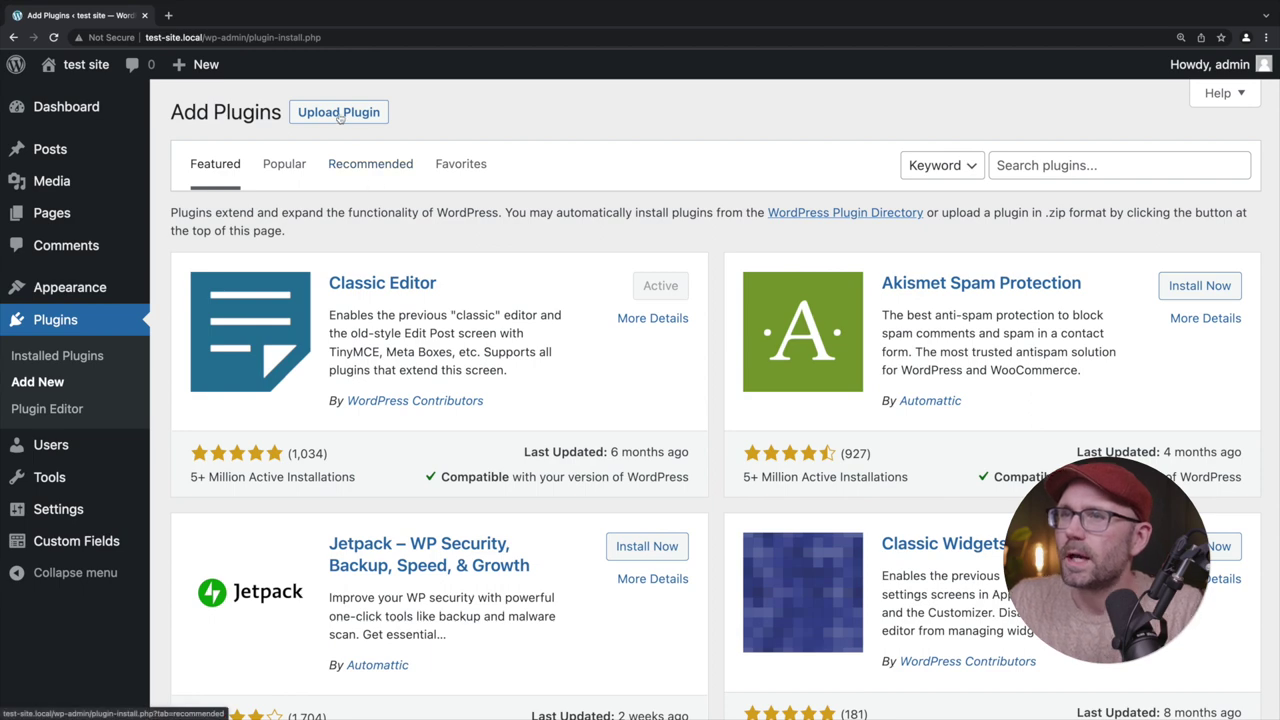
{"action": "left_click", "coordinate": [310, 114]}
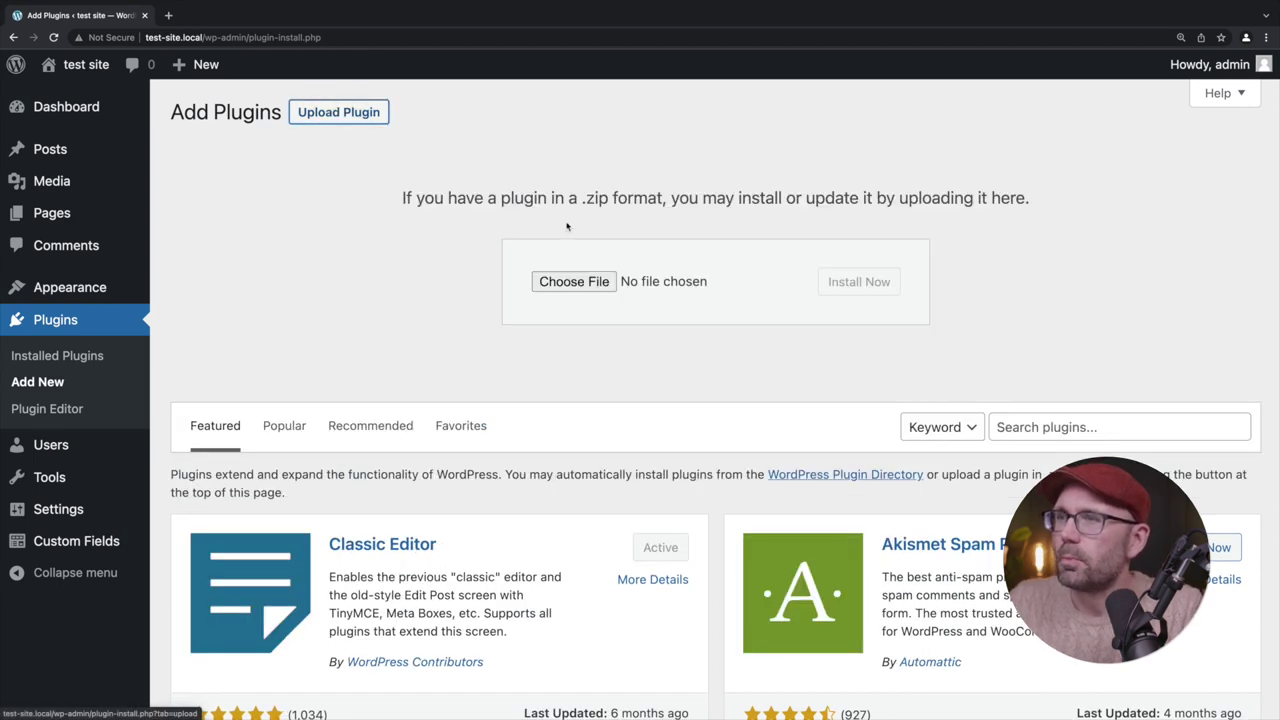
{"action": "left_click", "coordinate": [560, 292]}
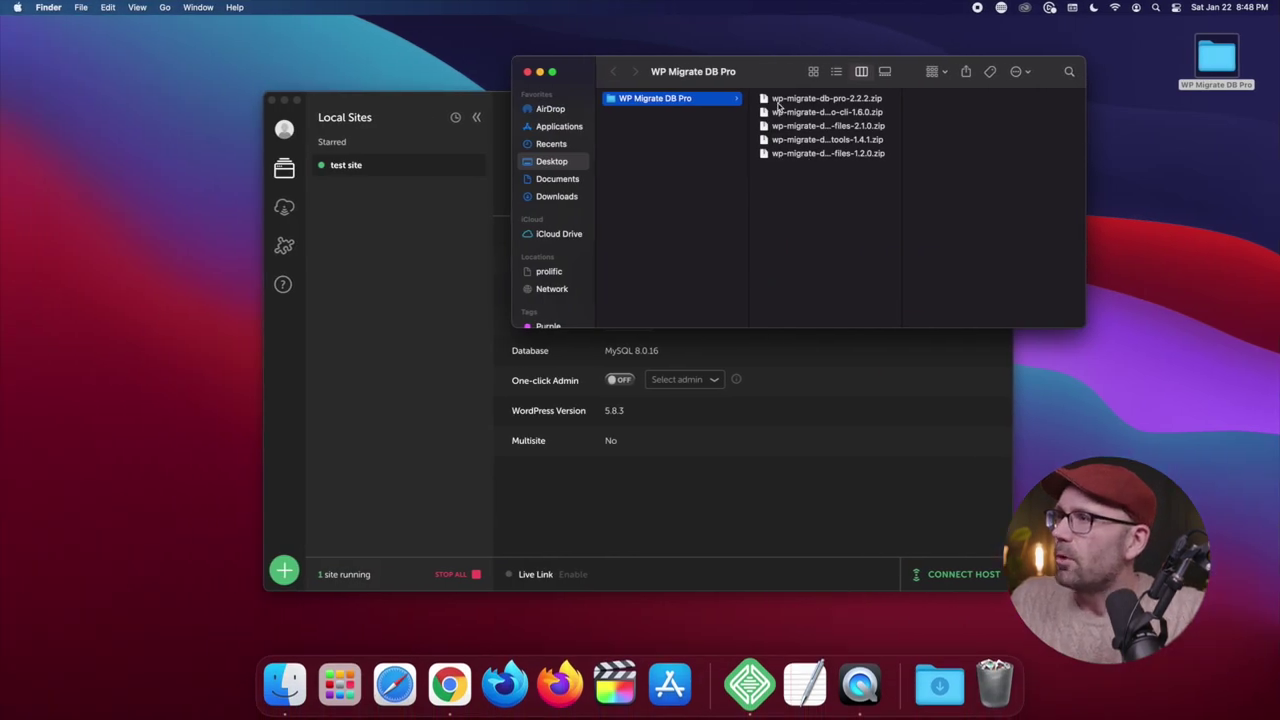
Install wp-migrate-db-pro-2.2.2.zip, then return to the plugin upload form
{"action": "left_click_drag", "start_coordinate": [778, 106], "coordinate": [563, 288]}
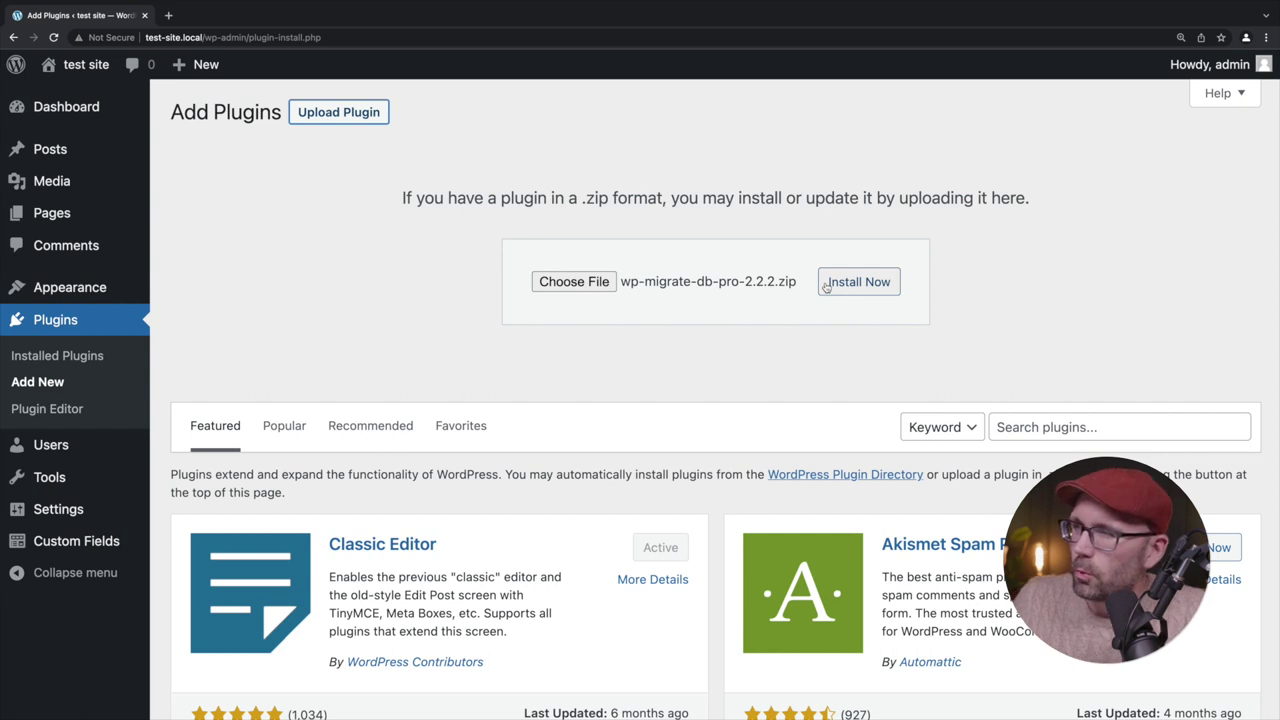
{"action": "left_click", "coordinate": [845, 284]}
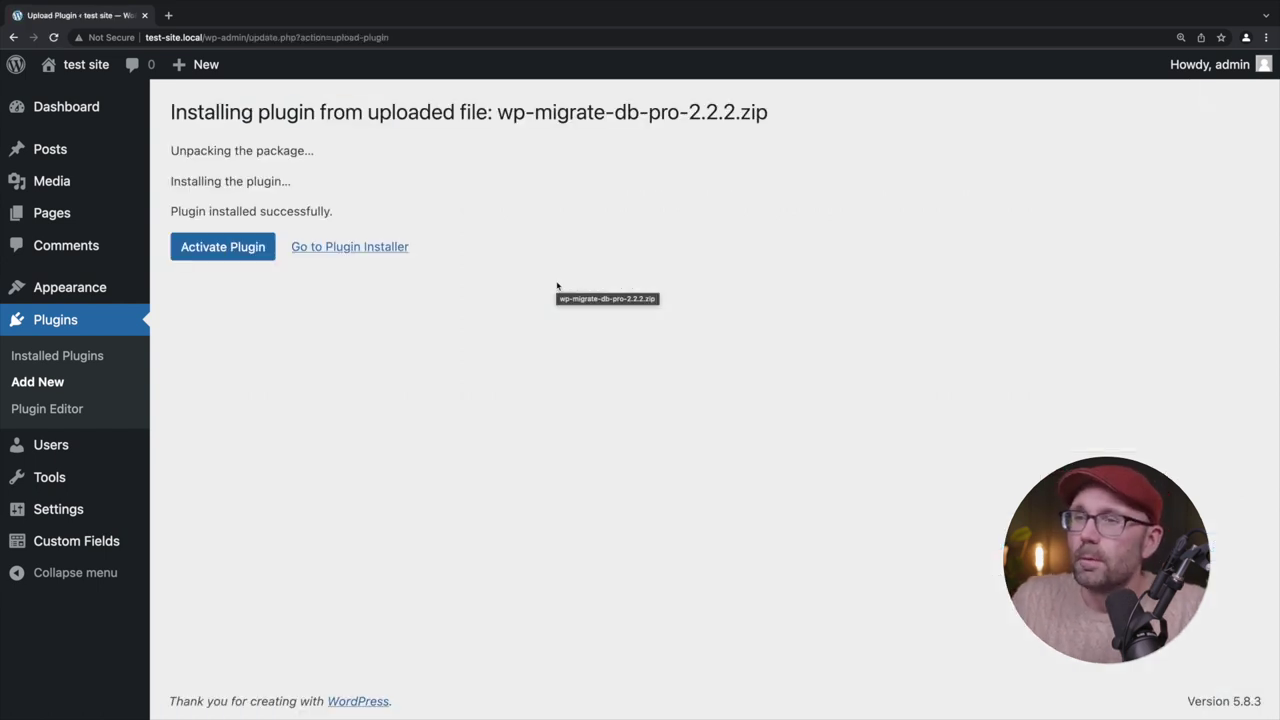
{"action": "left_click", "coordinate": [394, 247]}
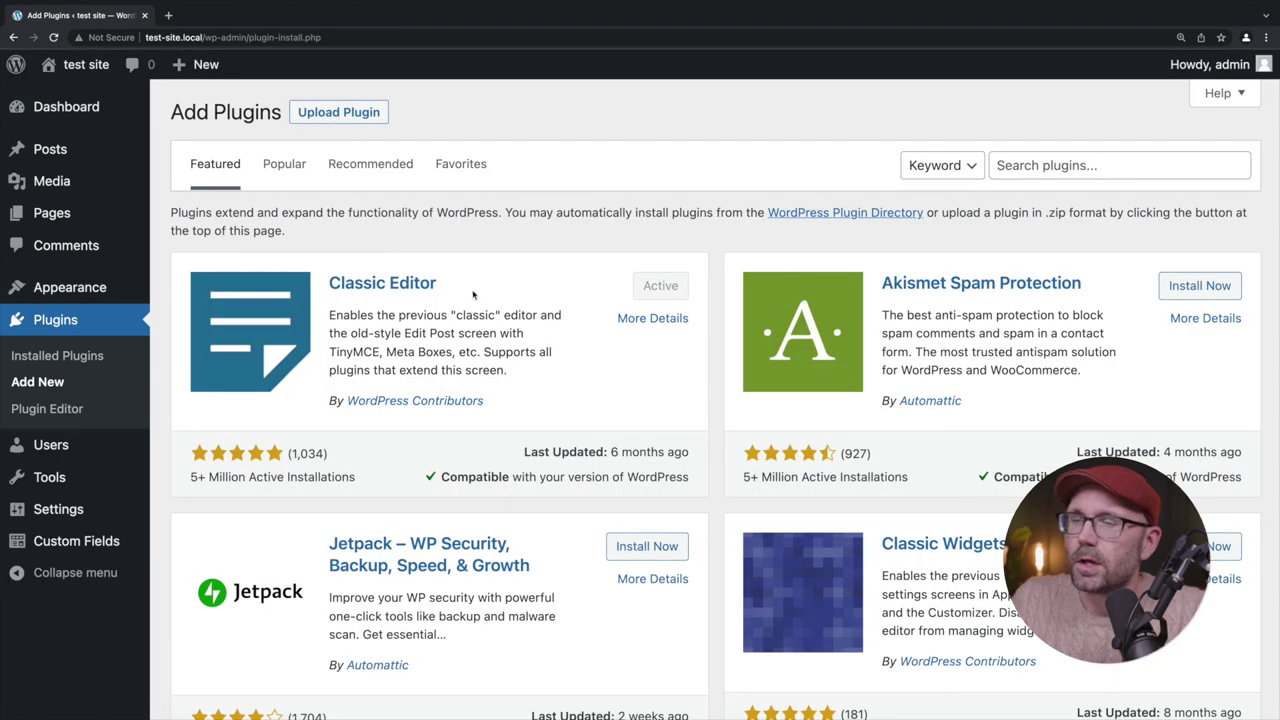
{"action": "left_click", "coordinate": [339, 112]}
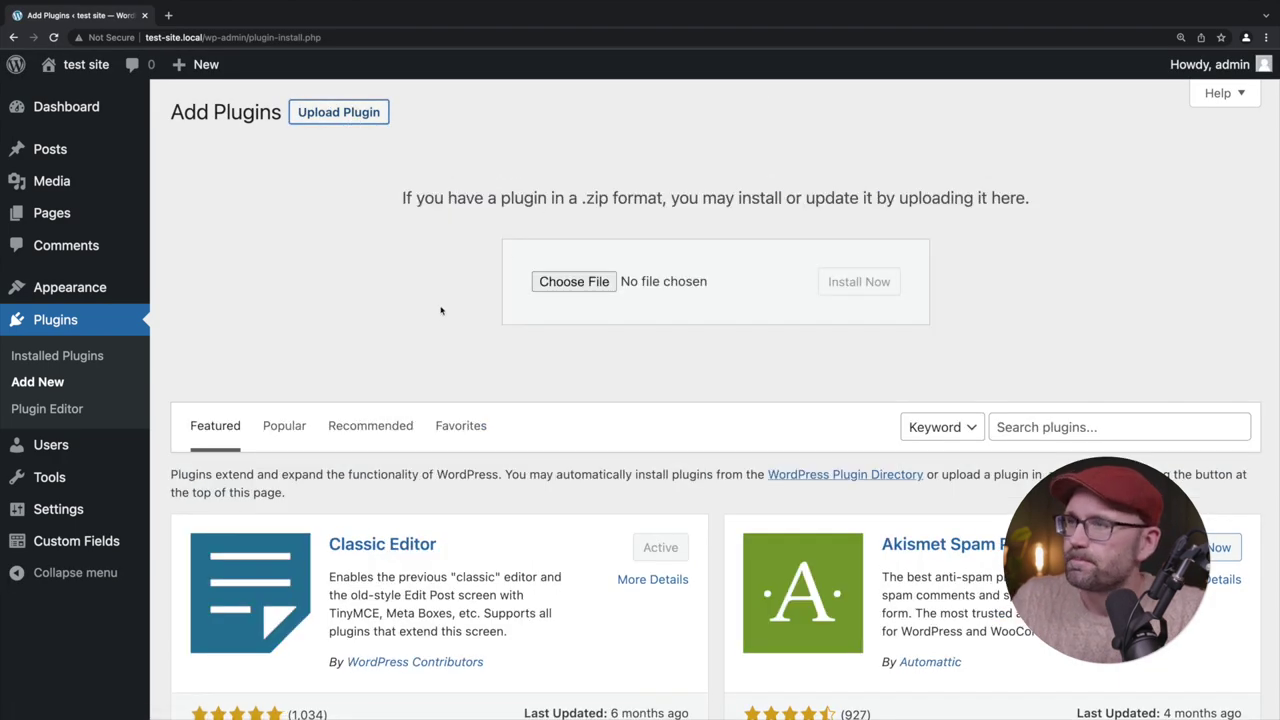
Install the CLI 1.6.0 add-on zip
{"action": "key", "text": "ctrl+Left"}
{"action": "left_click_drag", "start_coordinate": [772, 116], "coordinate": [592, 284]}
{"action": "key", "text": "ctrl+Right"}
{"action": "left_click", "coordinate": [865, 277]}
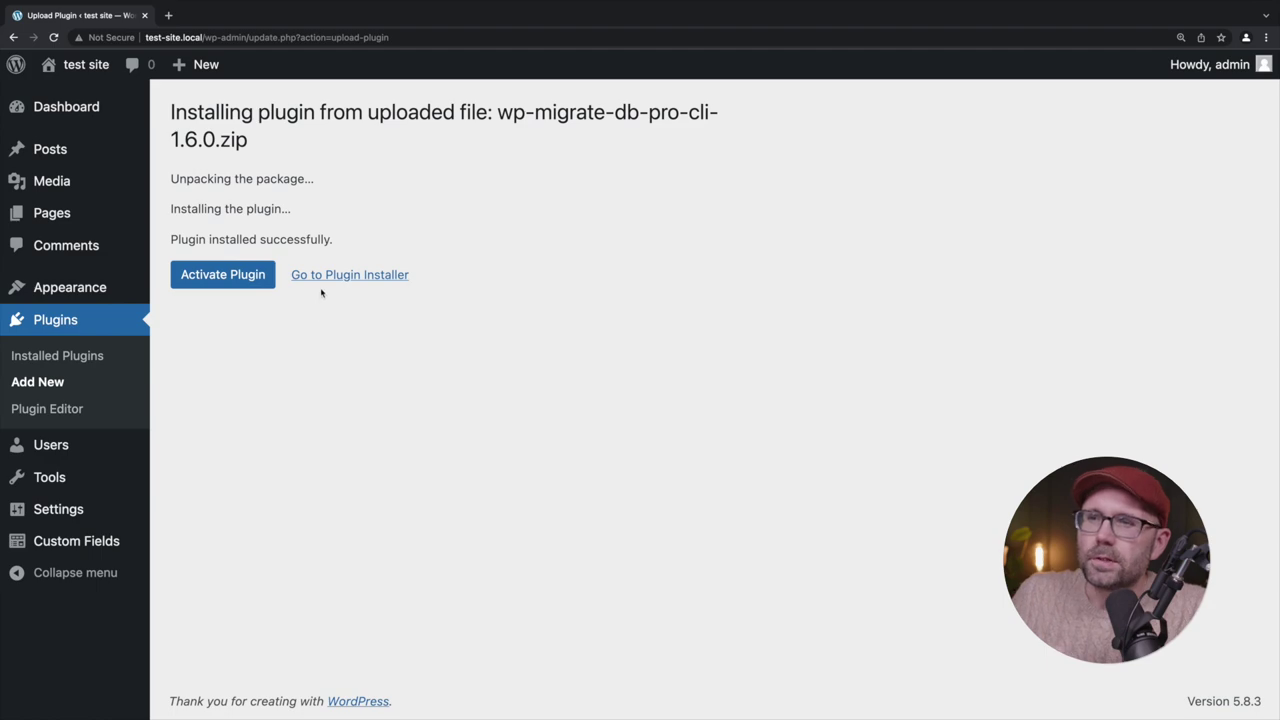
{"action": "left_click", "coordinate": [322, 276]}
Install the Media Files 2.1.0 add-on zip
{"action": "key", "text": "ctrl+Left"}
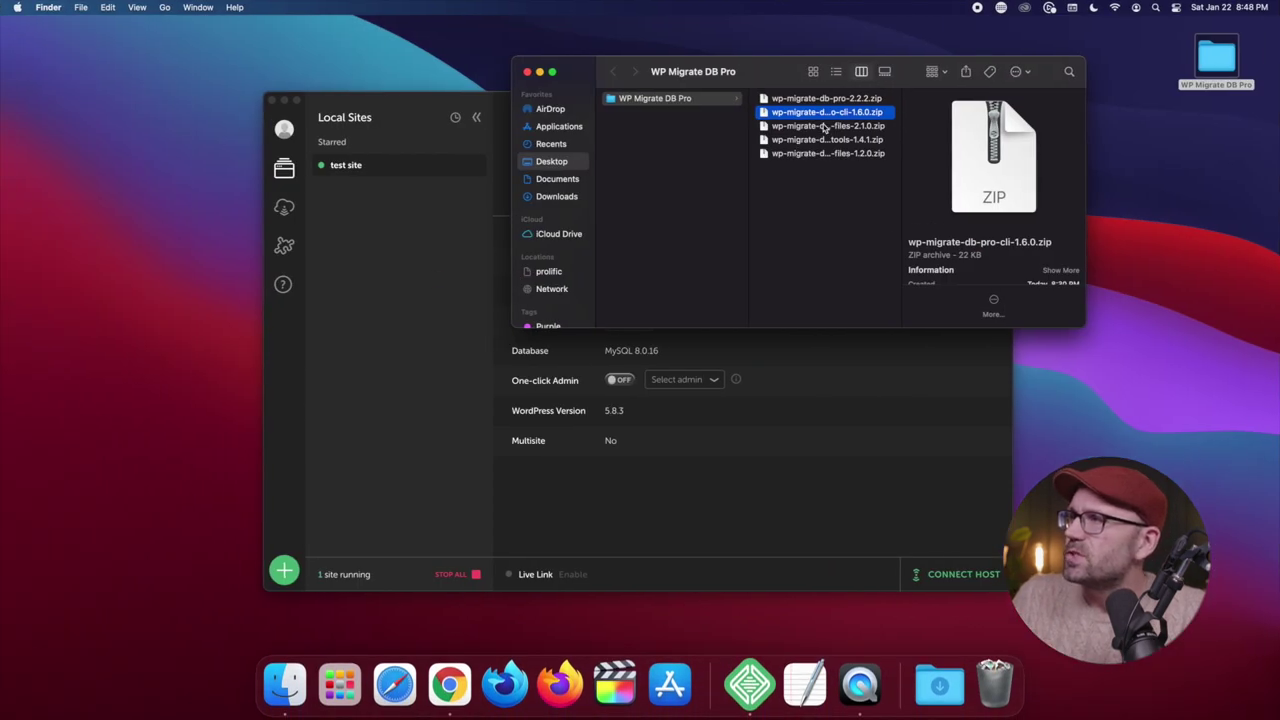
{"action": "left_click_drag", "start_coordinate": [823, 127], "coordinate": [330, 140]}
{"action": "key", "text": "ctrl+Right"}
{"action": "key", "text": "ctrl+Left"}
{"action": "key", "text": "ctrl+Right"}
{"action": "left_click", "coordinate": [323, 113]}
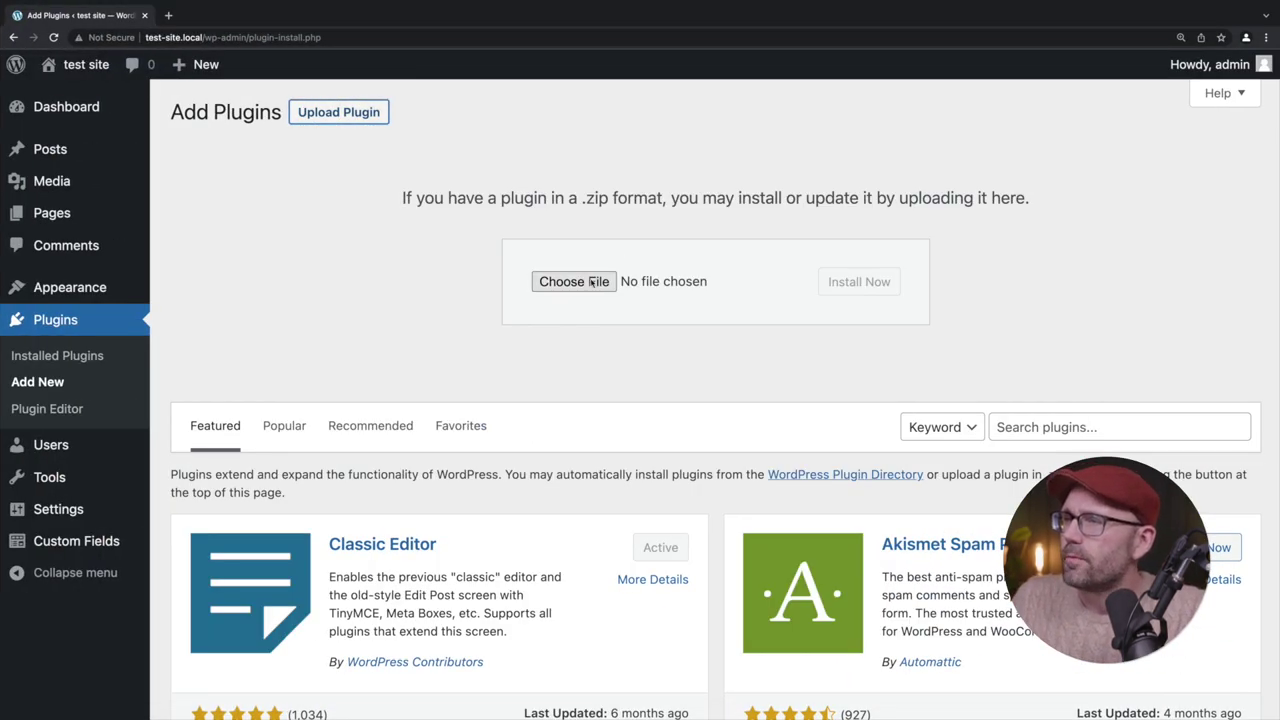
{"action": "key", "text": "ctrl+Left"}
{"action": "left_click_drag", "start_coordinate": [780, 130], "coordinate": [574, 281]}
{"action": "key", "text": "ctrl+Right"}
{"action": "left_click", "coordinate": [866, 282]}
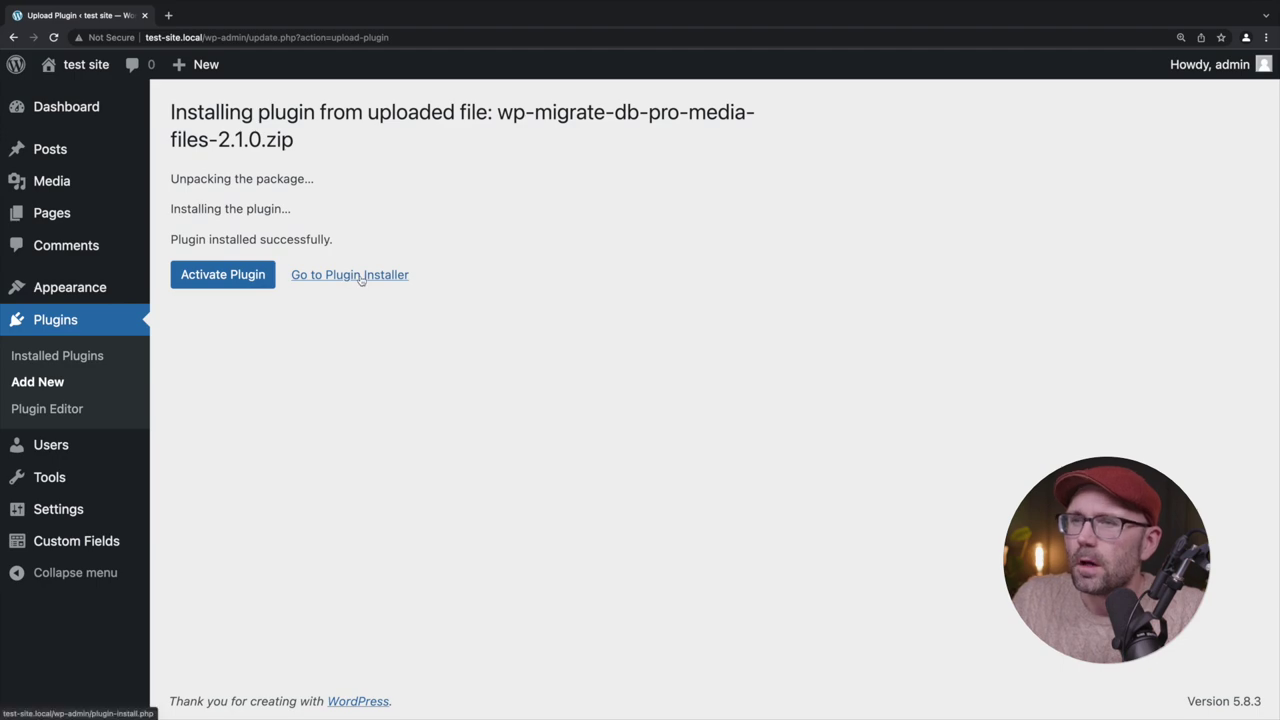
{"action": "left_click", "coordinate": [361, 276]}
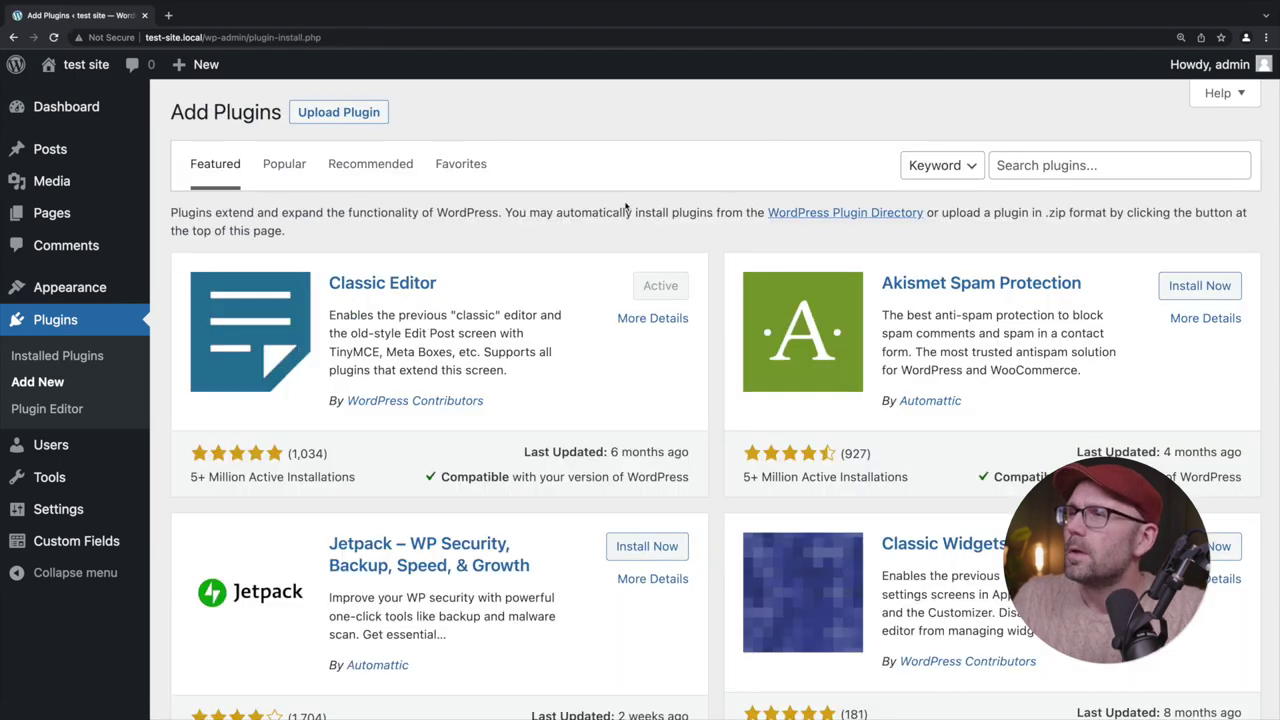
Install the Multisite Tools 1.4.1 add-on zip
{"action": "left_click", "coordinate": [339, 113]}
{"action": "key", "text": "ctrl+Left"}
{"action": "left_click_drag", "start_coordinate": [808, 143], "coordinate": [585, 286]}
{"action": "key", "text": "ctrl+Right"}
{"action": "left_click", "coordinate": [858, 282]}
{"action": "left_click", "coordinate": [352, 273]}
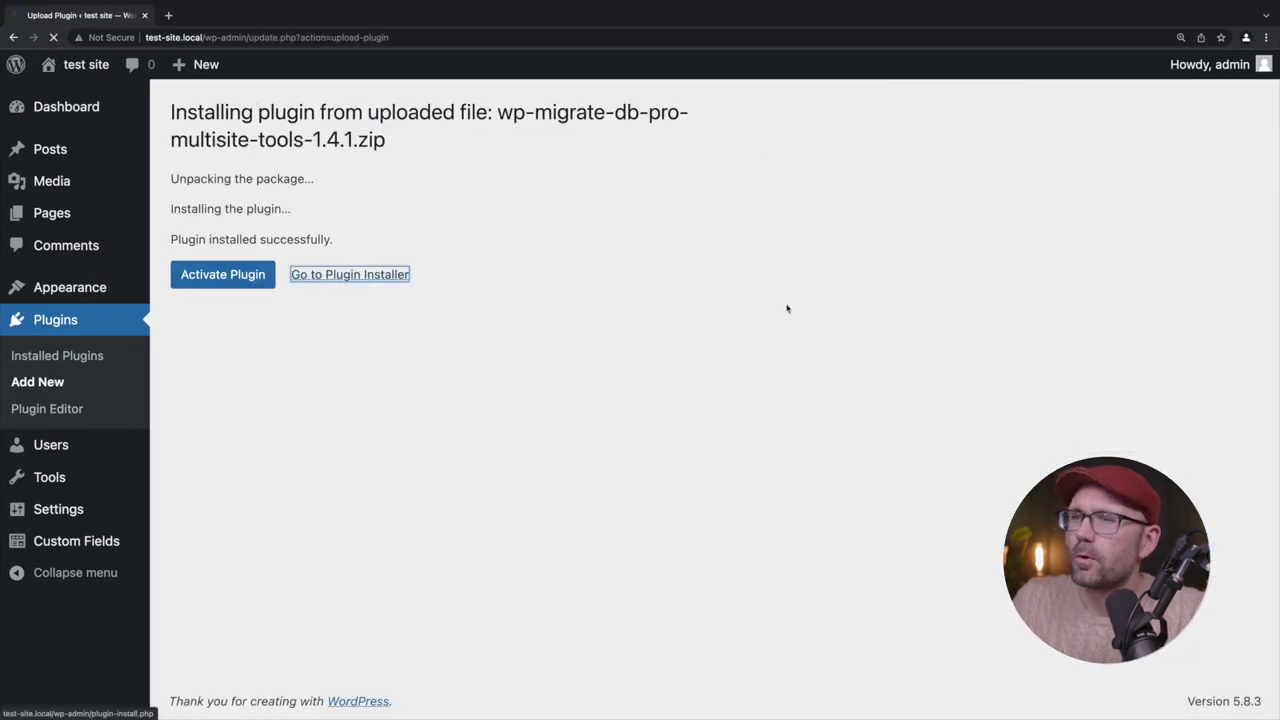
Install the Theme & Plugin Files 1.2.0 add-on zip
{"action": "key", "text": "ctrl+Left"}
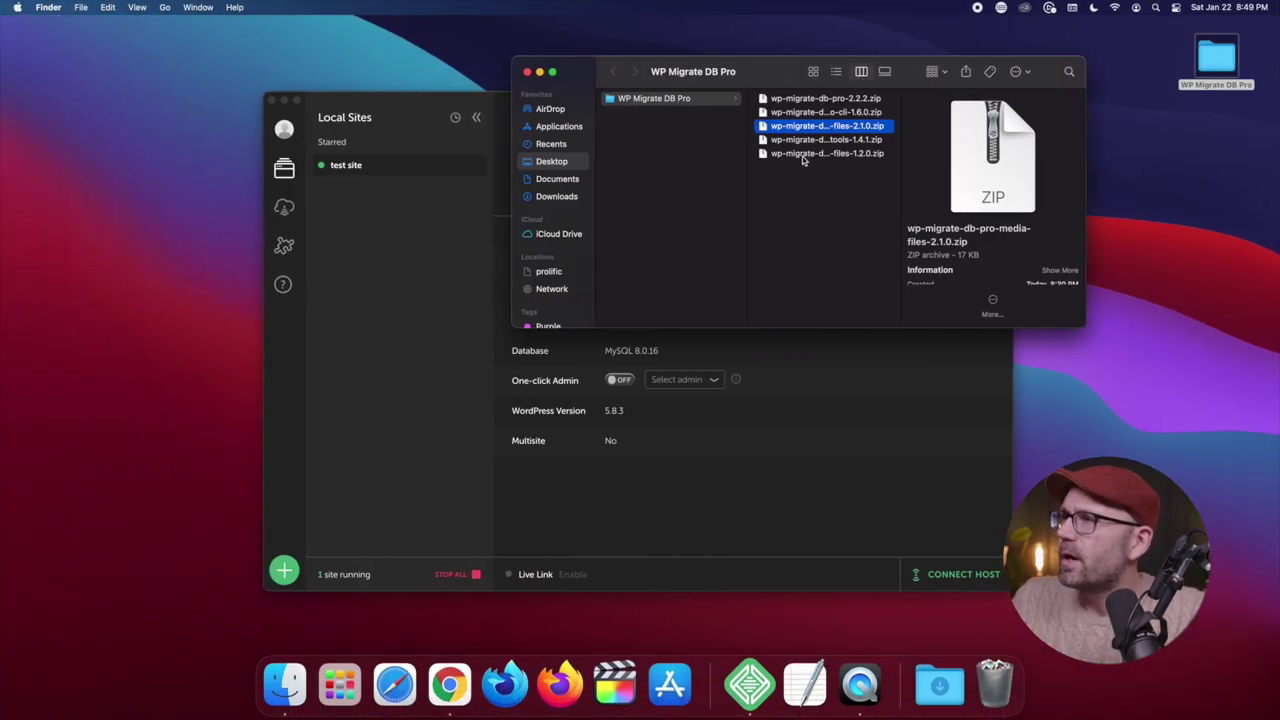
{"action": "left_click_drag", "start_coordinate": [803, 155], "coordinate": [790, 215]}
{"action": "key", "text": "ctrl+Right"}
{"action": "key", "text": "ctrl+Left"}
{"action": "key", "text": "ctrl+Right"}
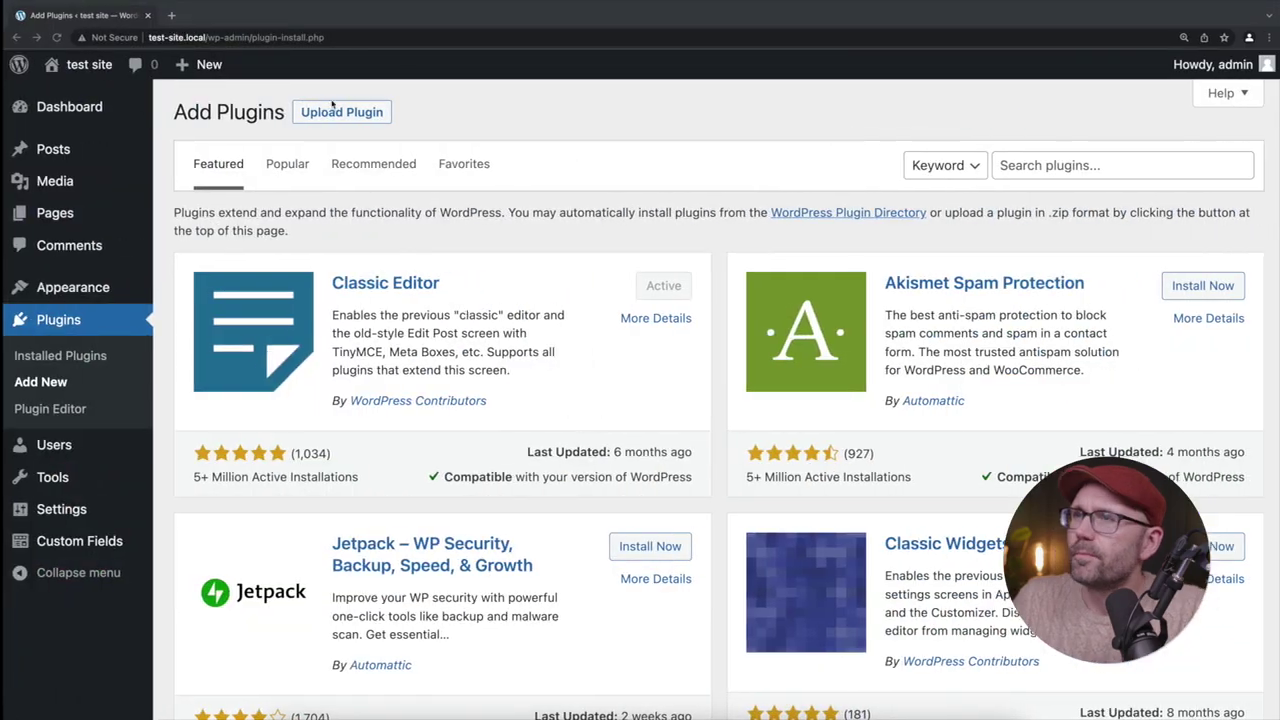
{"action": "left_click", "coordinate": [310, 110]}
{"action": "key", "text": "ctrl+Left"}
{"action": "left_click_drag", "start_coordinate": [785, 153], "coordinate": [583, 284]}
{"action": "key", "text": "ctrl+Right"}
{"action": "left_click", "coordinate": [860, 282]}
{"action": "left_click", "coordinate": [390, 274]}
{"action": "left_click", "coordinate": [52, 319]}
Delete the WP Migrate DB Pro CLI add-on from Installed Plugins
{"action": "scroll", "coordinate": [536, 352], "scroll_direction": "down", "scroll_amount": 1}
{"action": "scroll", "coordinate": [536, 352], "scroll_direction": "down", "scroll_amount": 1}
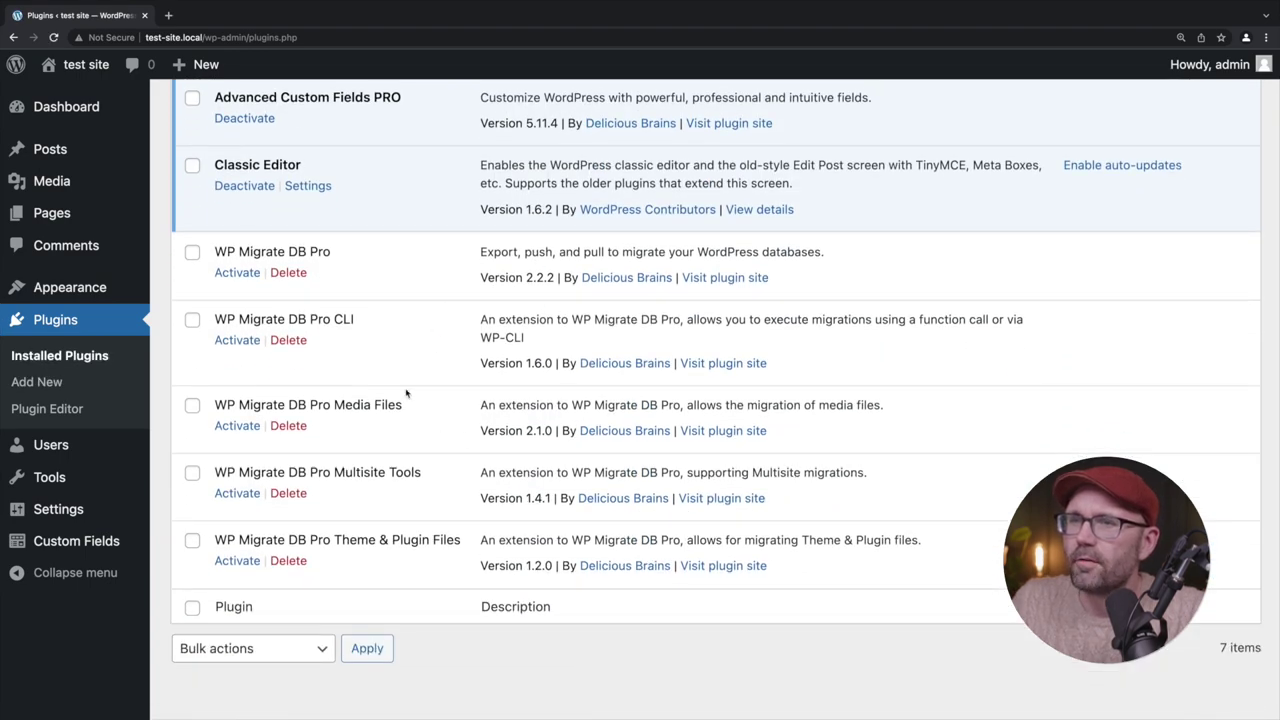
{"action": "scroll", "coordinate": [243, 258], "scroll_direction": "up", "scroll_amount": 5}
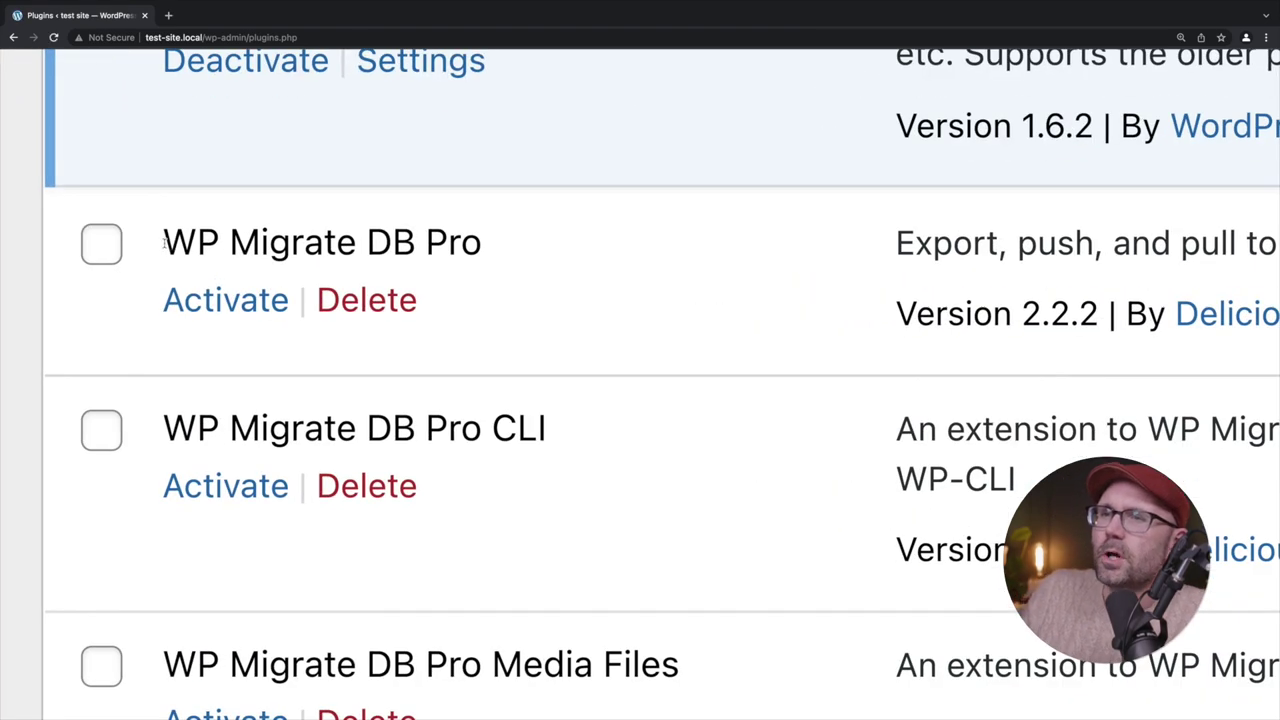
{"action": "left_click_drag", "start_coordinate": [162, 242], "coordinate": [508, 250]}
{"action": "scroll", "coordinate": [757, 295], "scroll_direction": "right", "scroll_amount": 2}
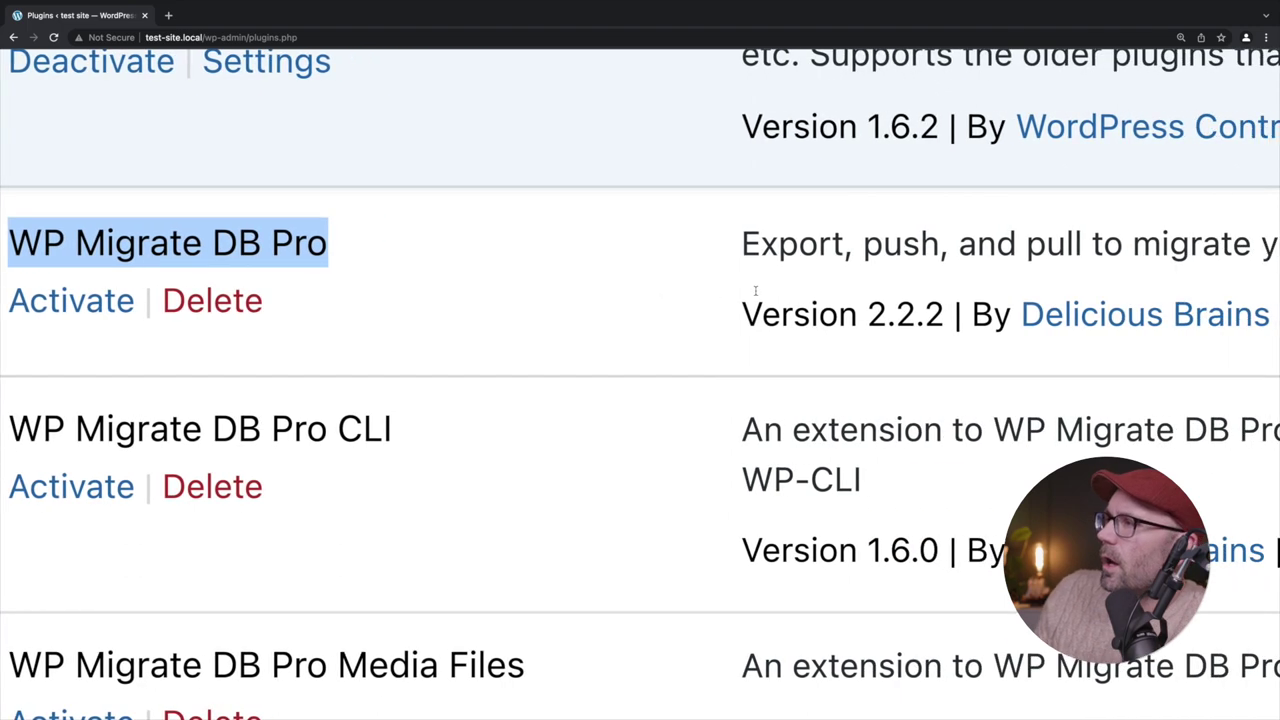
{"action": "scroll", "coordinate": [757, 295], "scroll_direction": "down", "scroll_amount": 3}
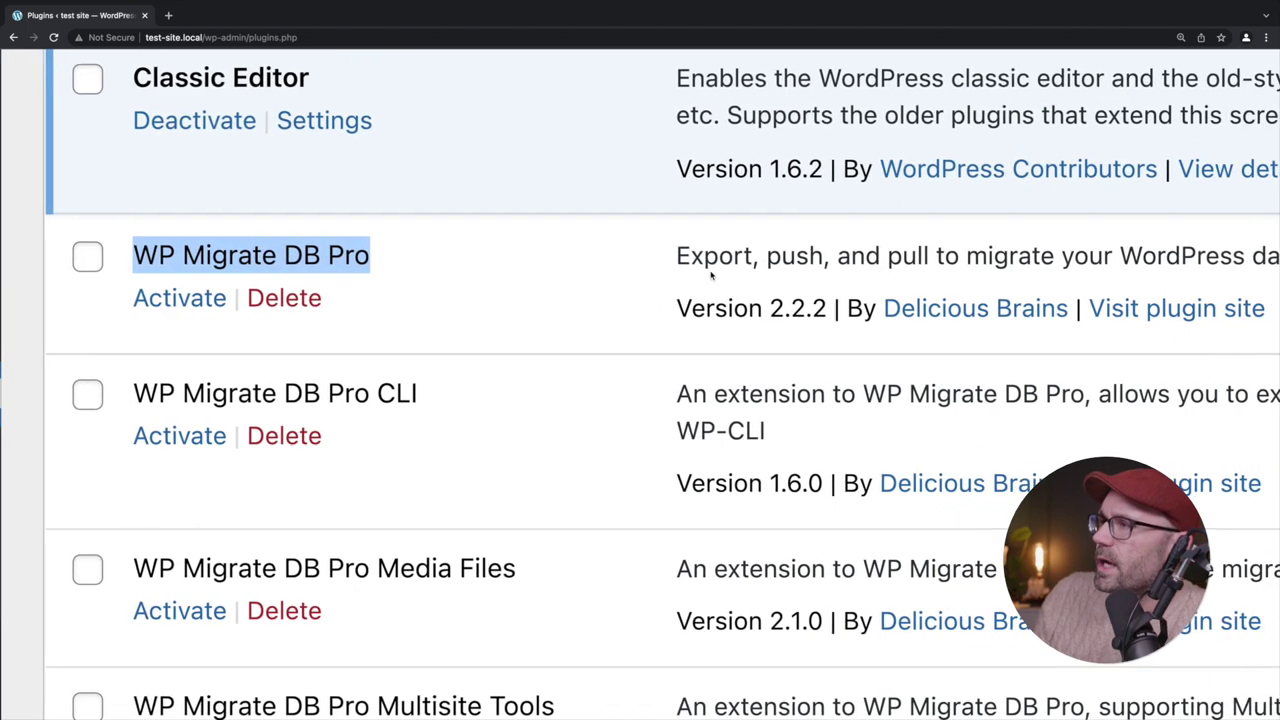
{"action": "scroll", "coordinate": [930, 260], "scroll_direction": "right", "scroll_amount": 2}
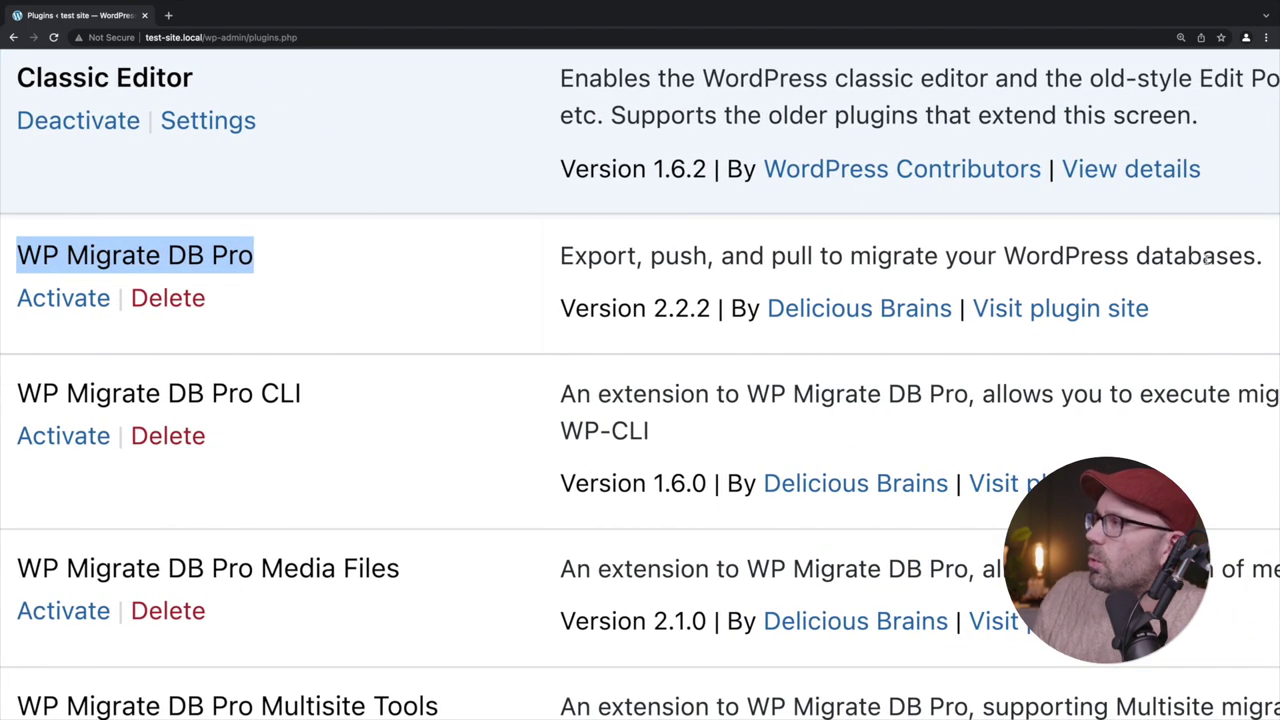
{"action": "scroll", "coordinate": [808, 429], "scroll_direction": "left", "scroll_amount": 1}
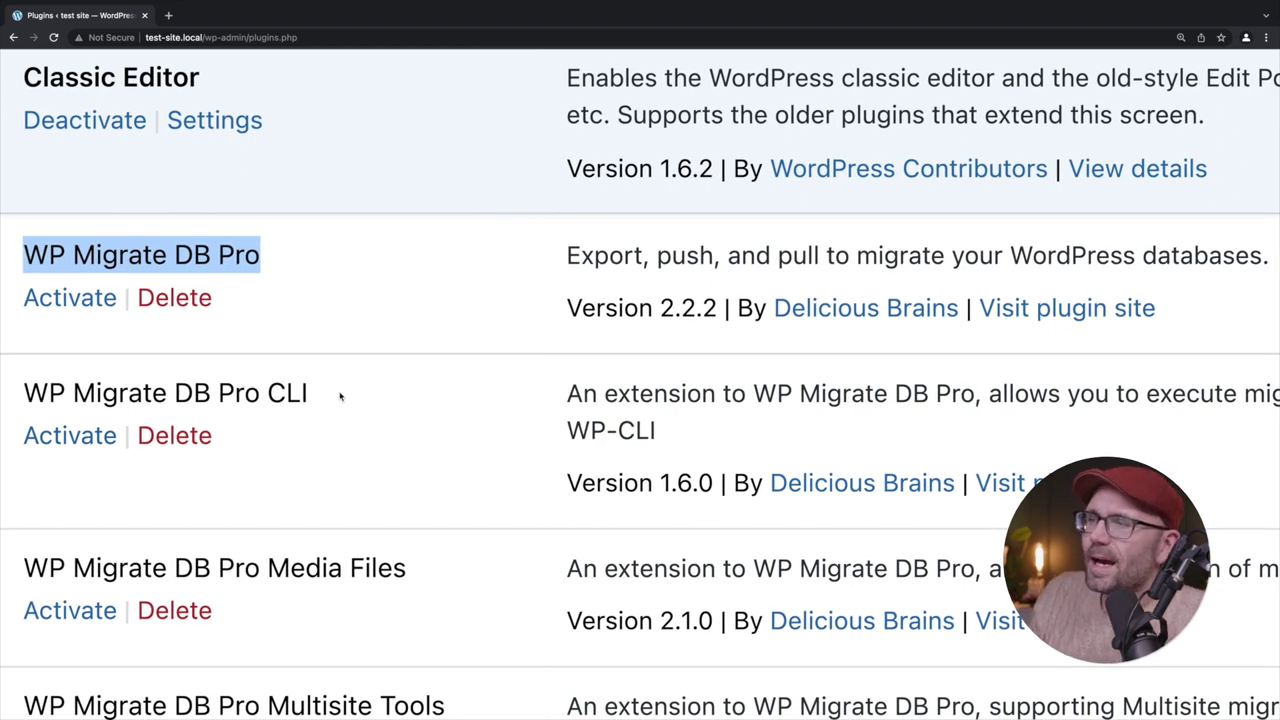
{"action": "scroll", "coordinate": [918, 403], "scroll_direction": "right", "scroll_amount": 2}
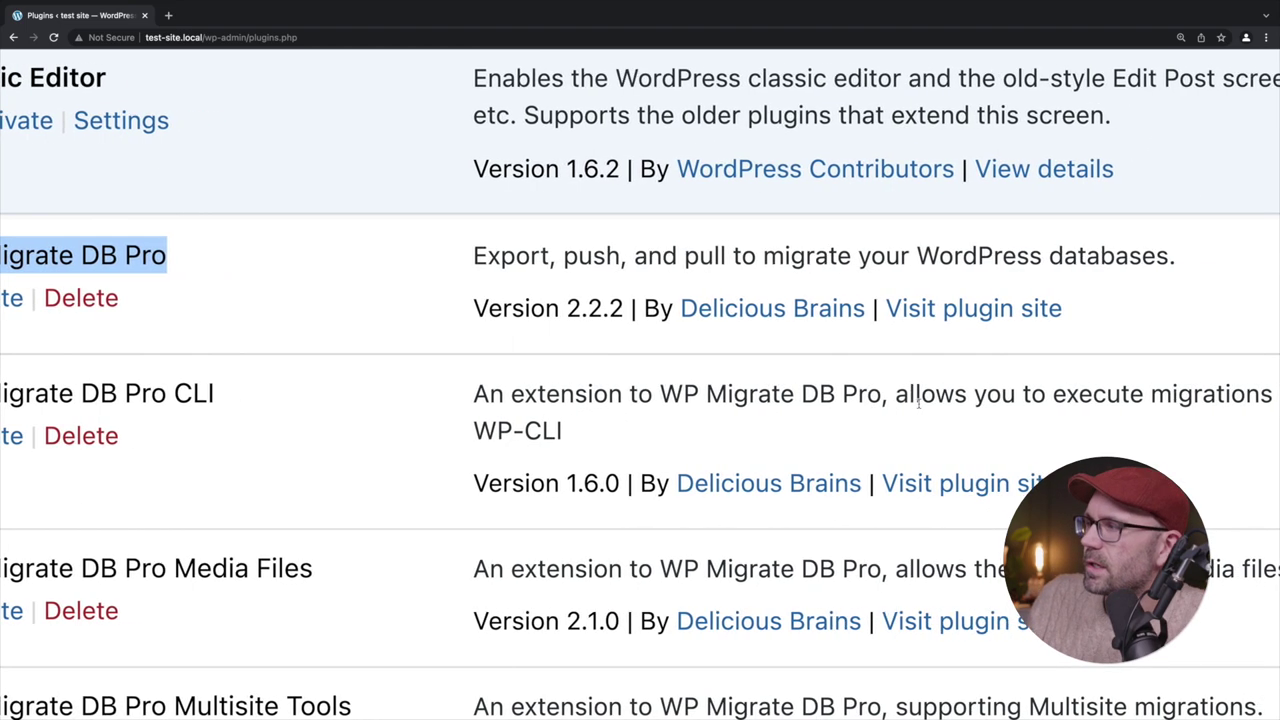
{"action": "scroll", "coordinate": [918, 403], "scroll_direction": "left", "scroll_amount": 1}
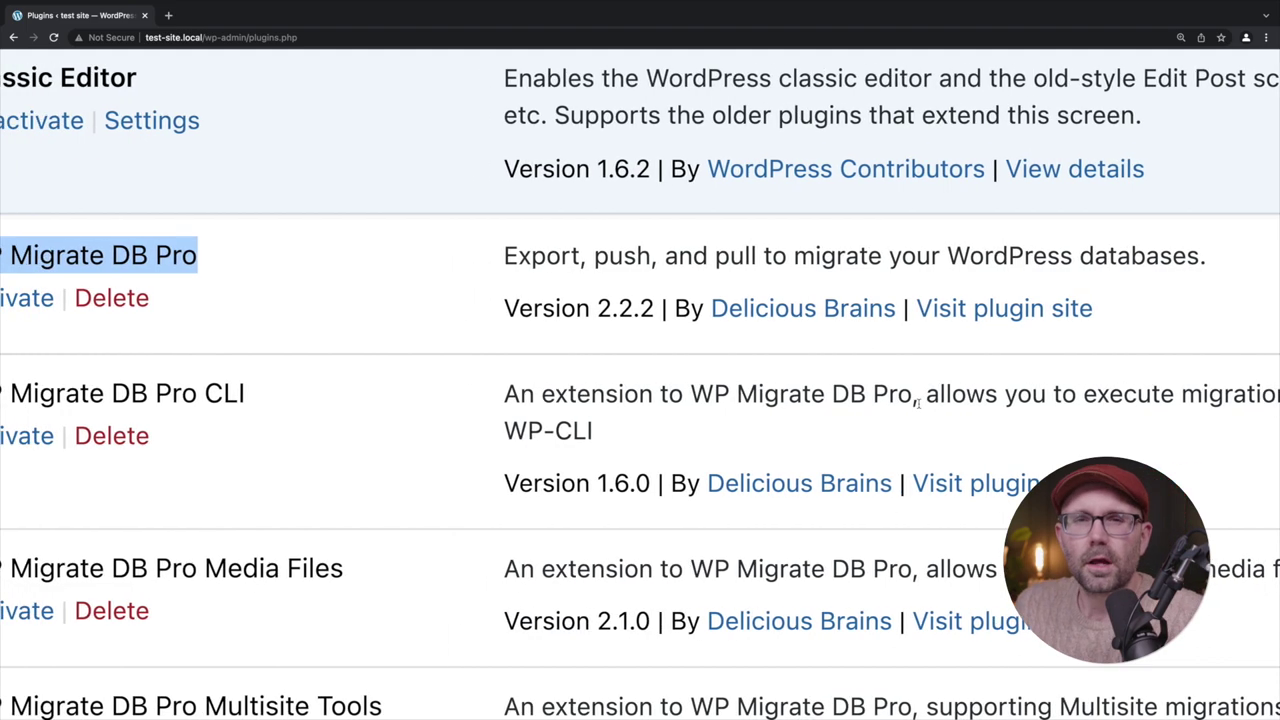
{"action": "scroll", "coordinate": [918, 403], "scroll_direction": "left", "scroll_amount": 2}
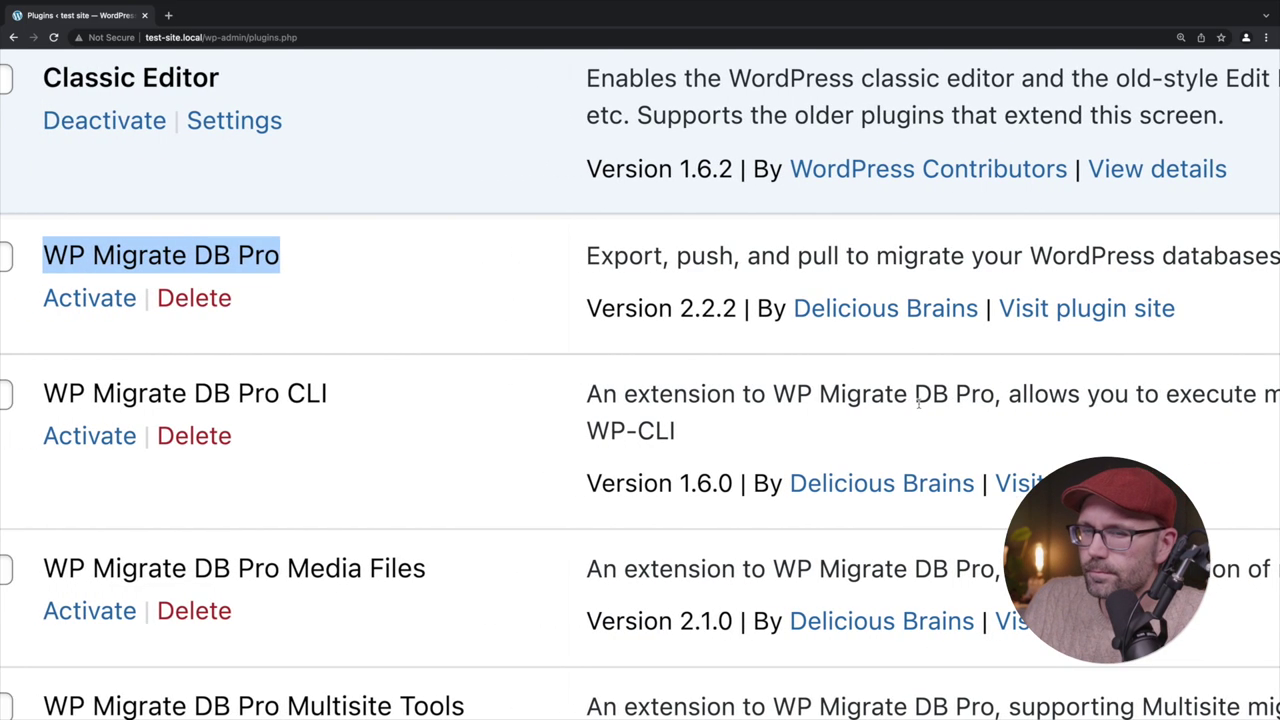
{"action": "scroll", "coordinate": [476, 520], "scroll_direction": "down", "scroll_amount": 1}
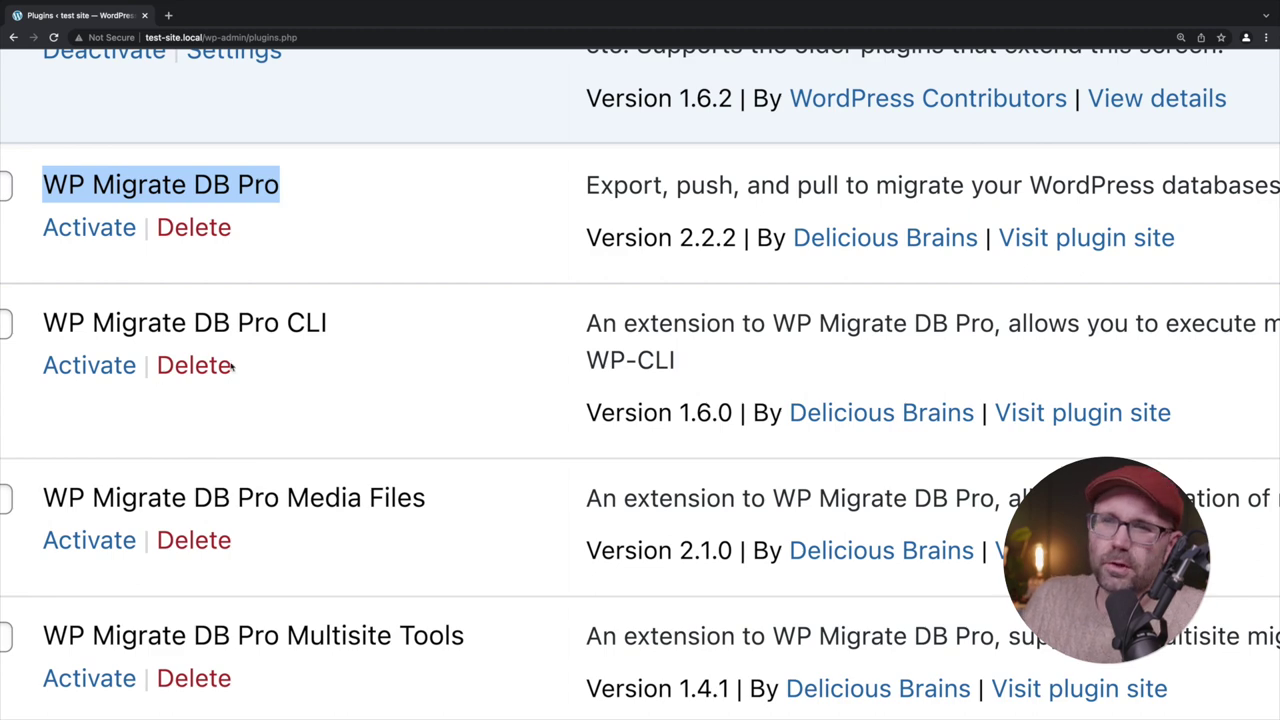
{"action": "left_click", "coordinate": [214, 368]}
{"action": "left_click", "coordinate": [748, 108]}
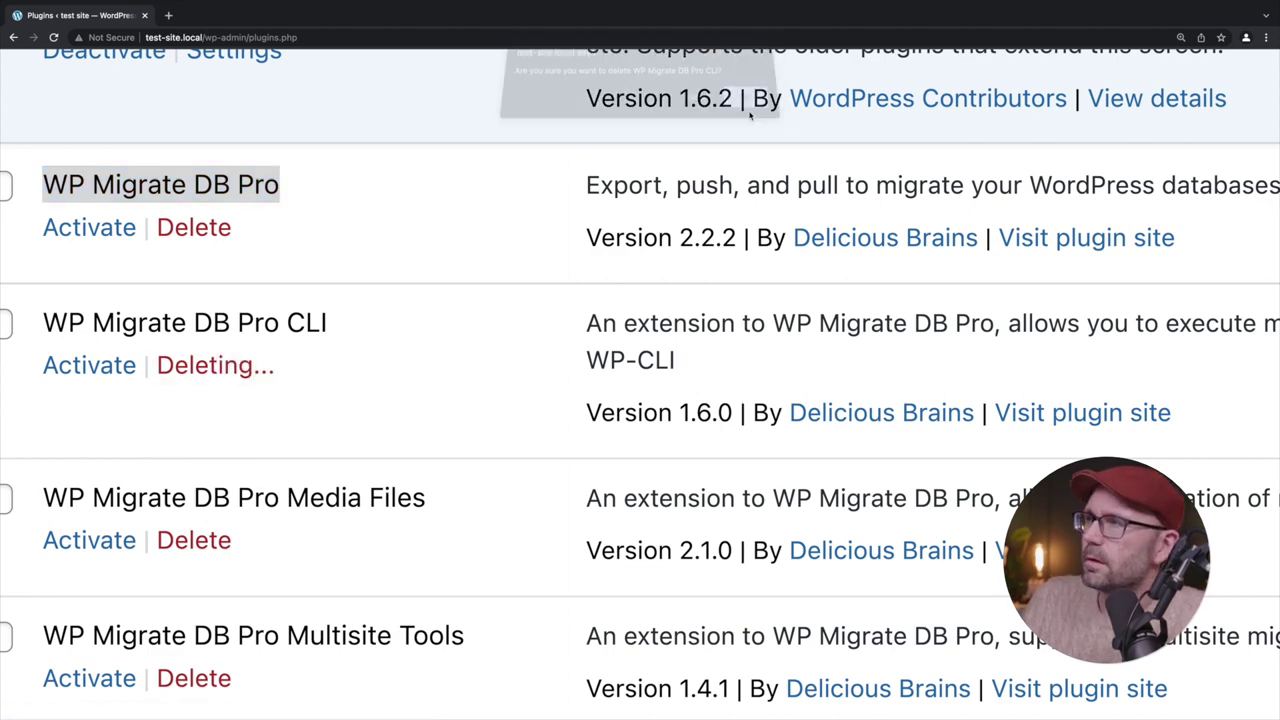
Delete the WP Migrate DB Pro Multisite Tools add-on
{"action": "scroll", "coordinate": [554, 463], "scroll_direction": "down", "scroll_amount": 1}
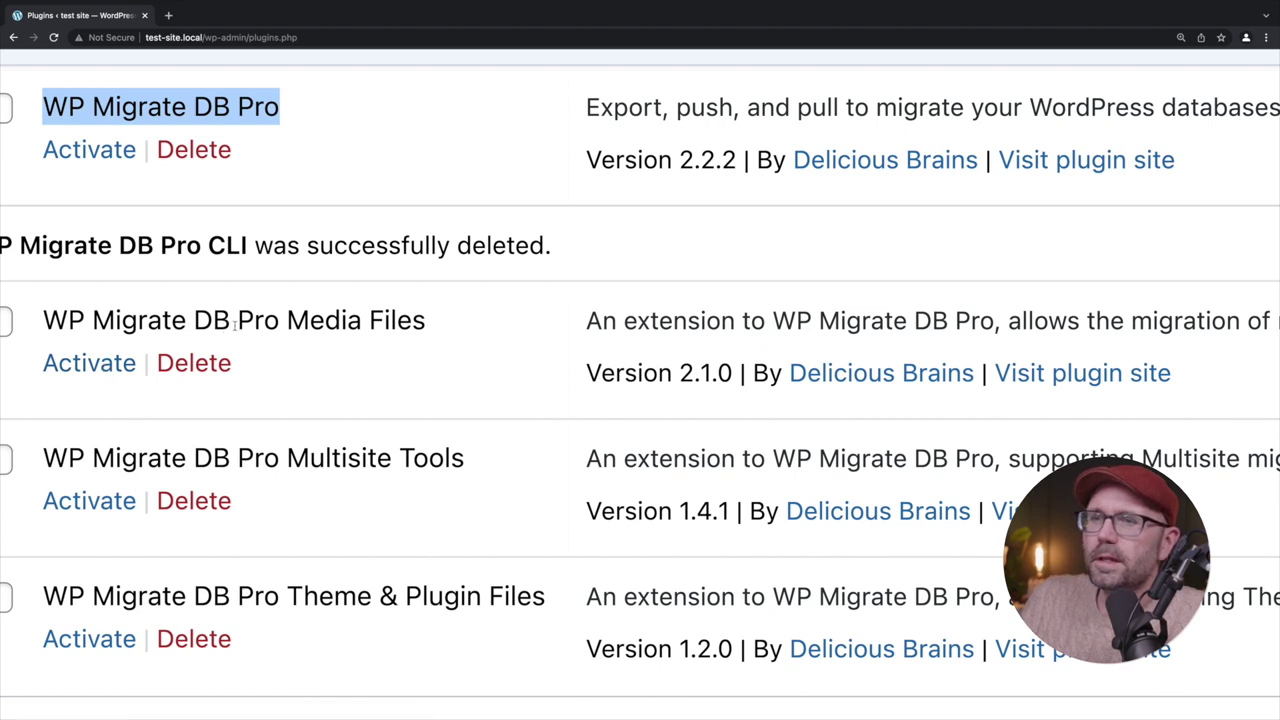
{"action": "scroll", "coordinate": [535, 317], "scroll_direction": "right", "scroll_amount": 1}
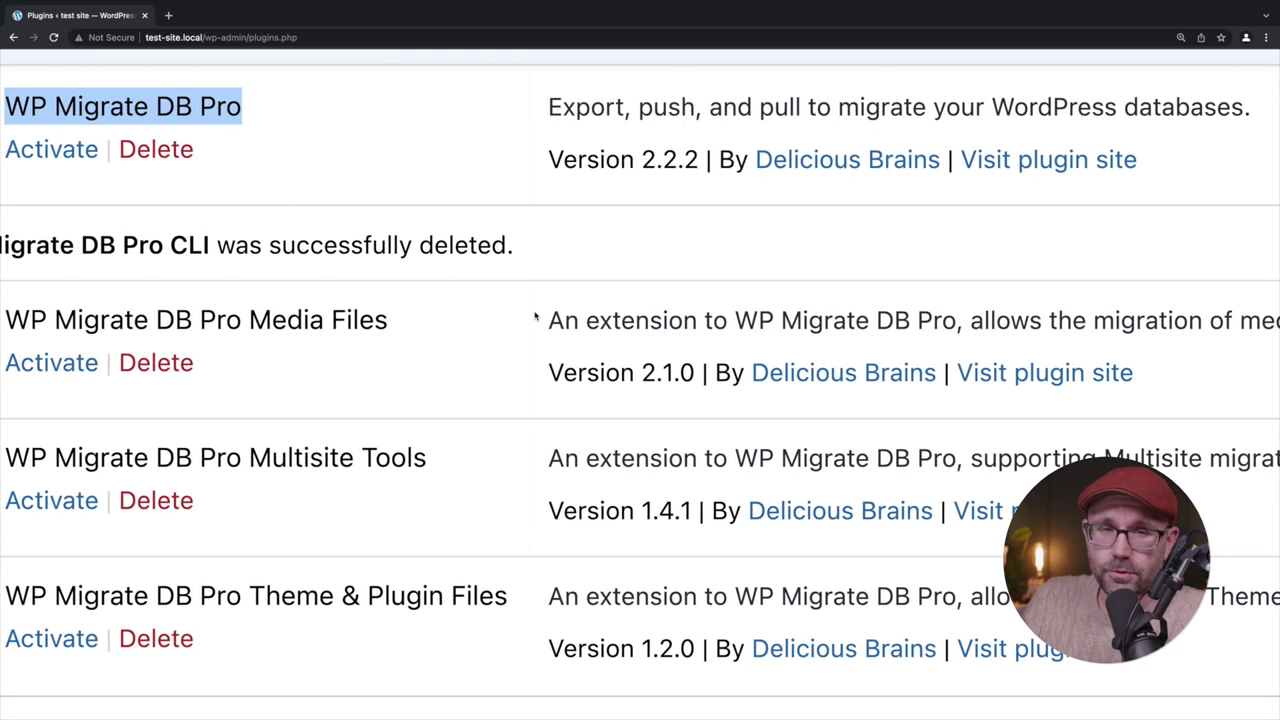
{"action": "scroll", "coordinate": [535, 317], "scroll_direction": "left", "scroll_amount": 1}
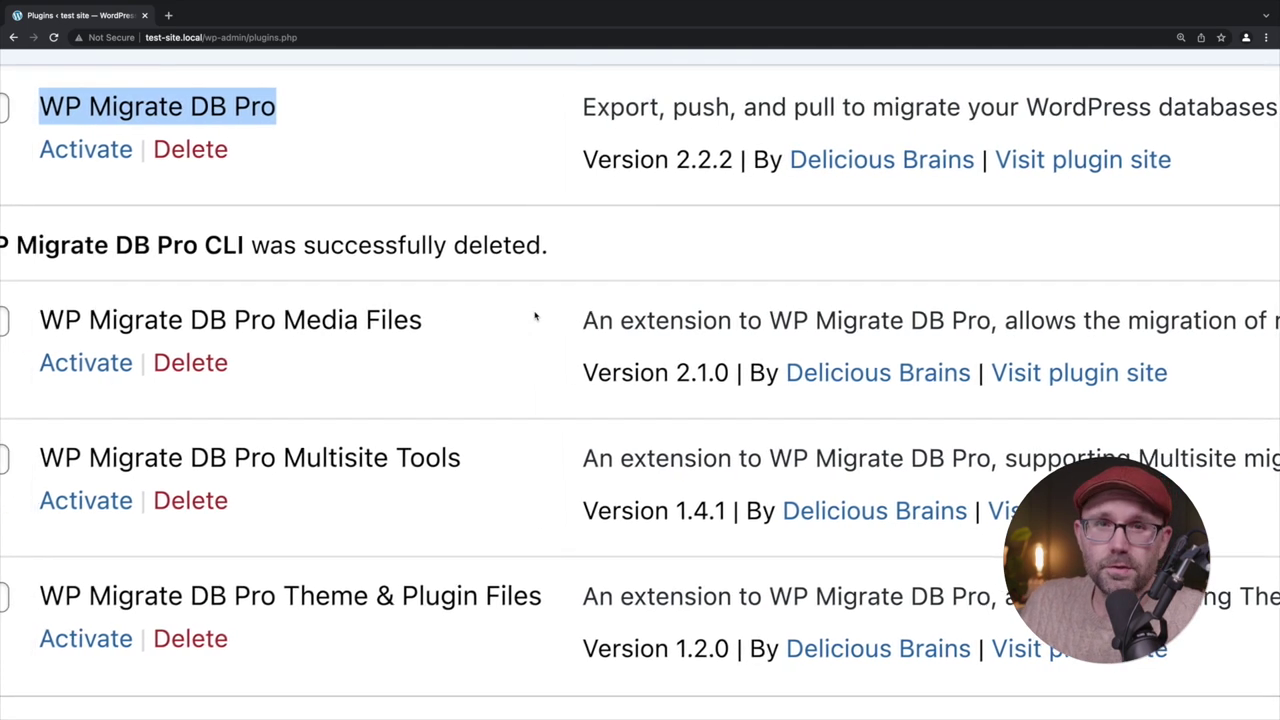
{"action": "scroll", "coordinate": [497, 352], "scroll_direction": "down", "scroll_amount": 2}
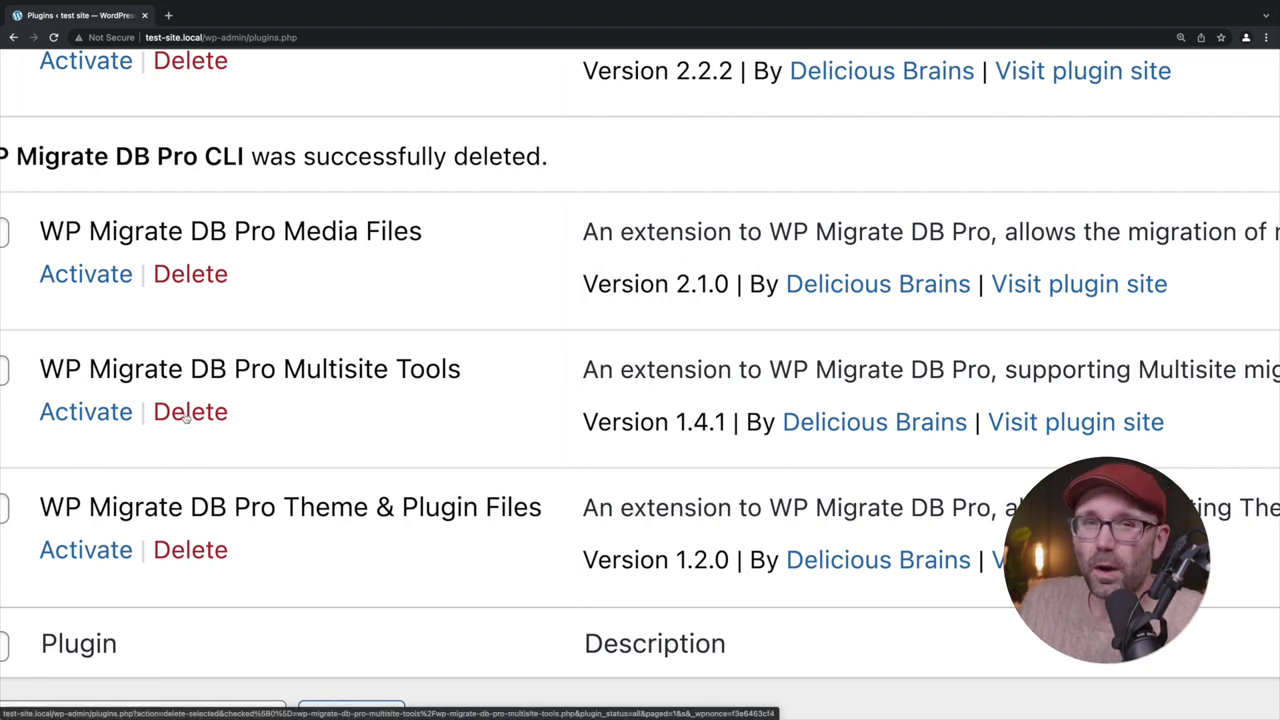
{"action": "left_click", "coordinate": [186, 418]}
{"action": "left_click", "coordinate": [746, 120]}
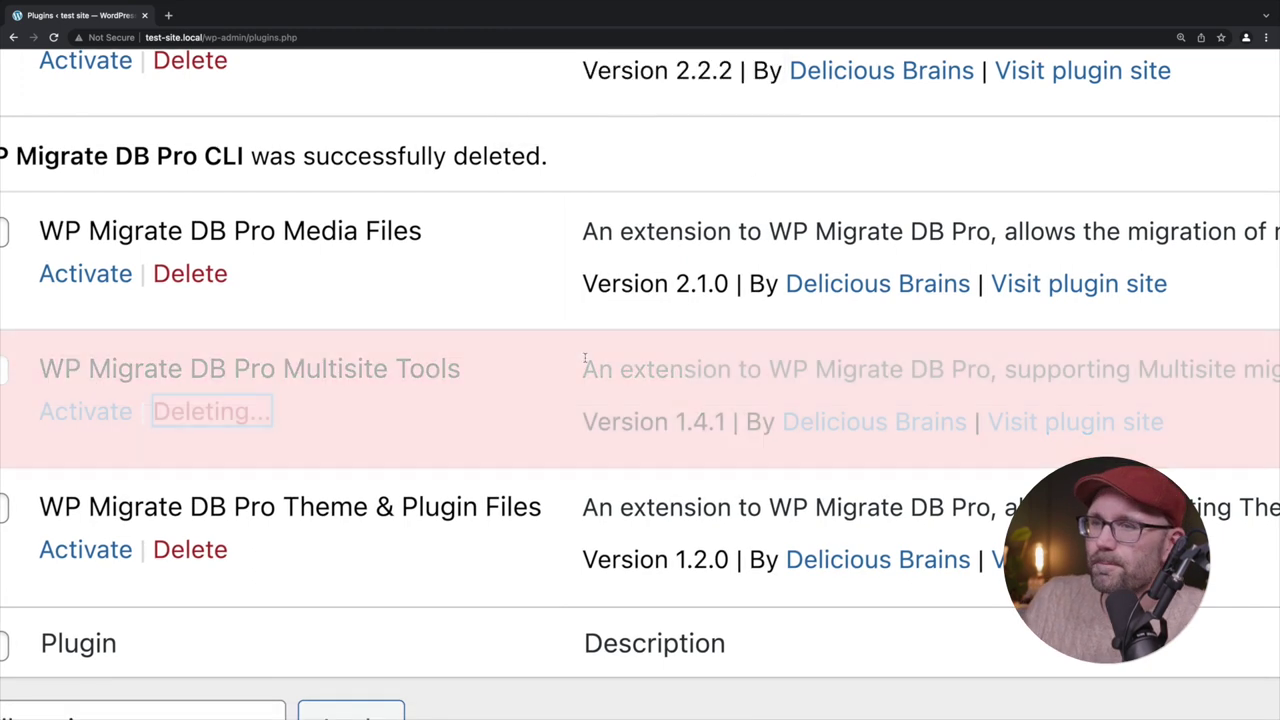
{"action": "scroll", "coordinate": [395, 433], "scroll_direction": "down", "scroll_amount": 1}
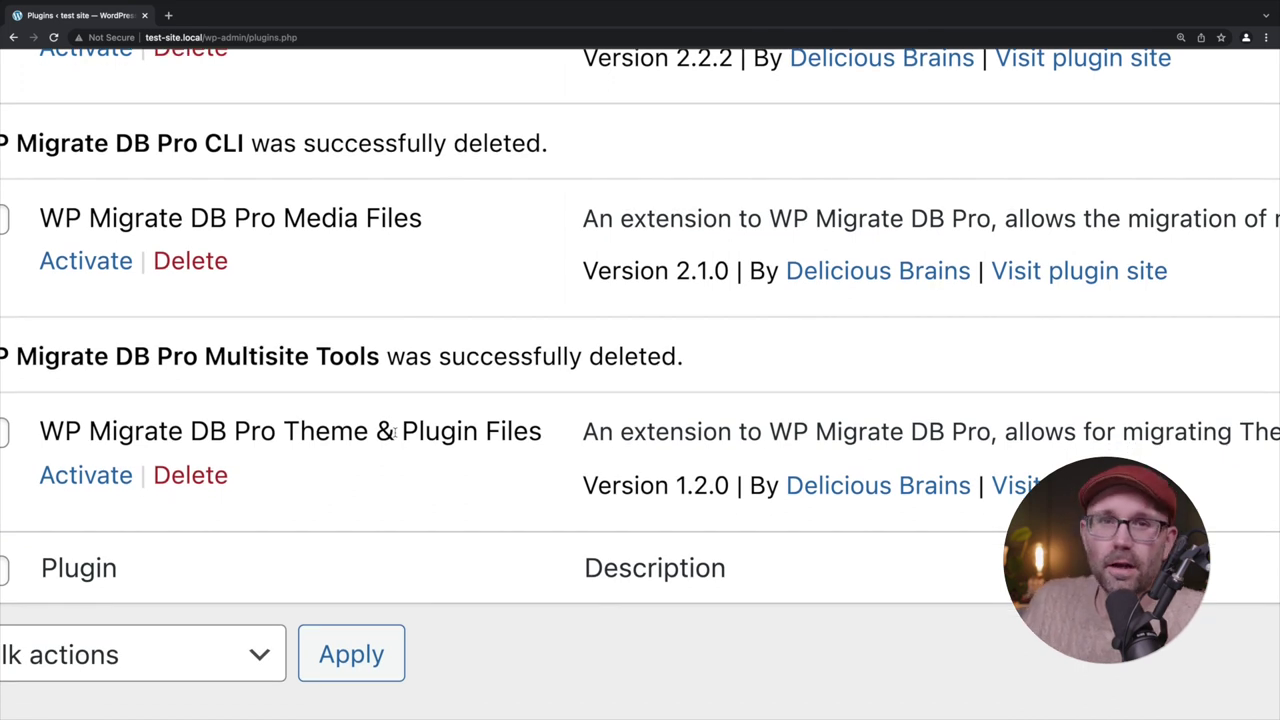
{"action": "right_click", "coordinate": [43, 430]}
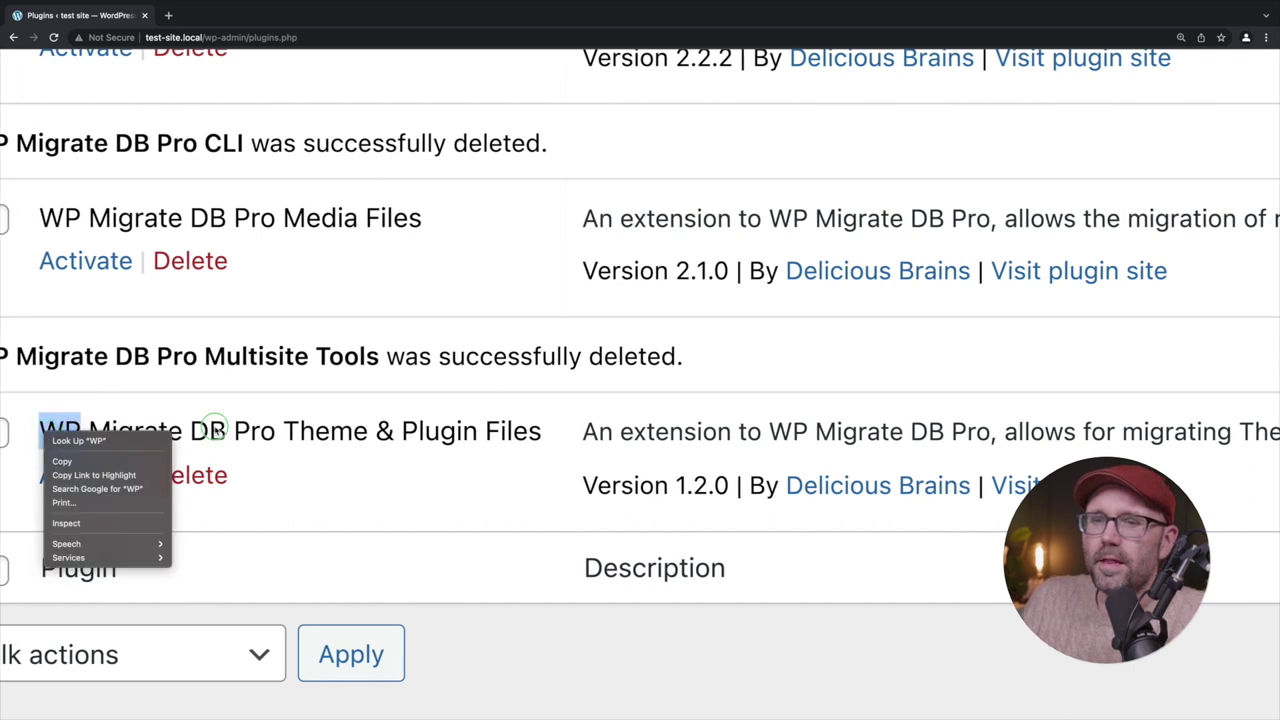
{"action": "left_click", "coordinate": [491, 636]}
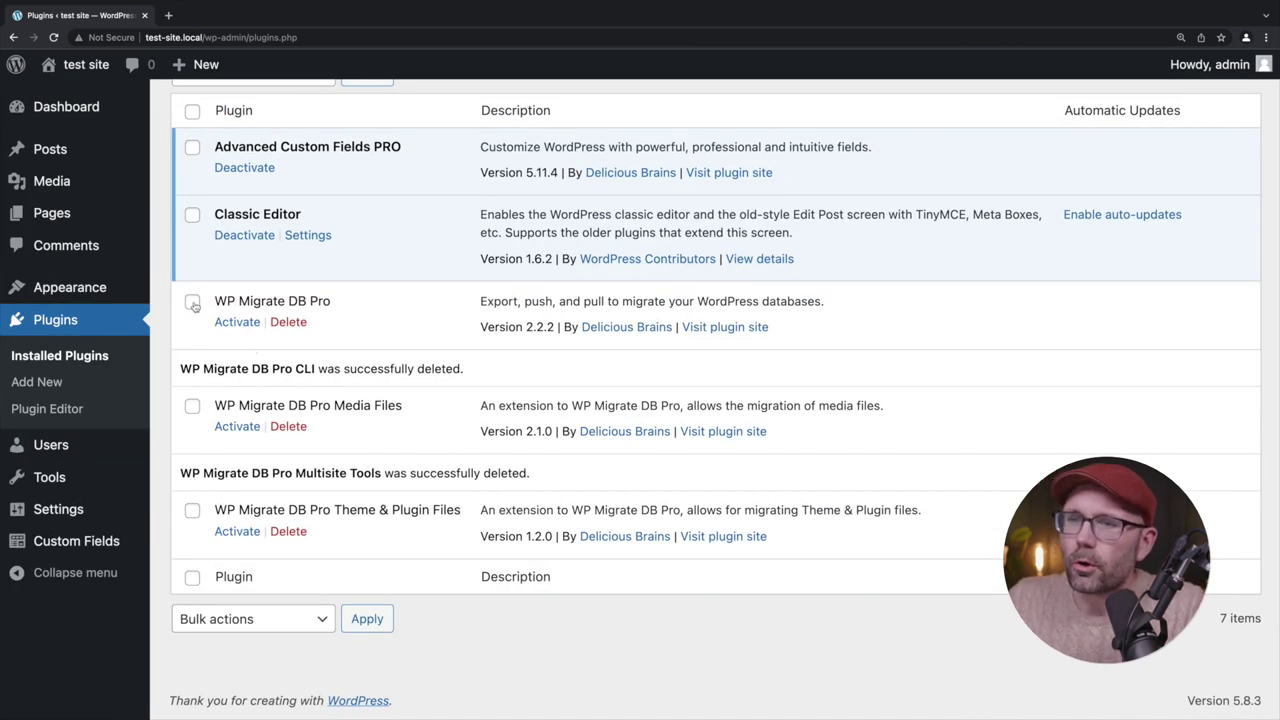
Bulk-activate WP Migrate DB Pro, Media Files and Theme & Plugin Files
{"action": "left_click", "coordinate": [192, 301]}
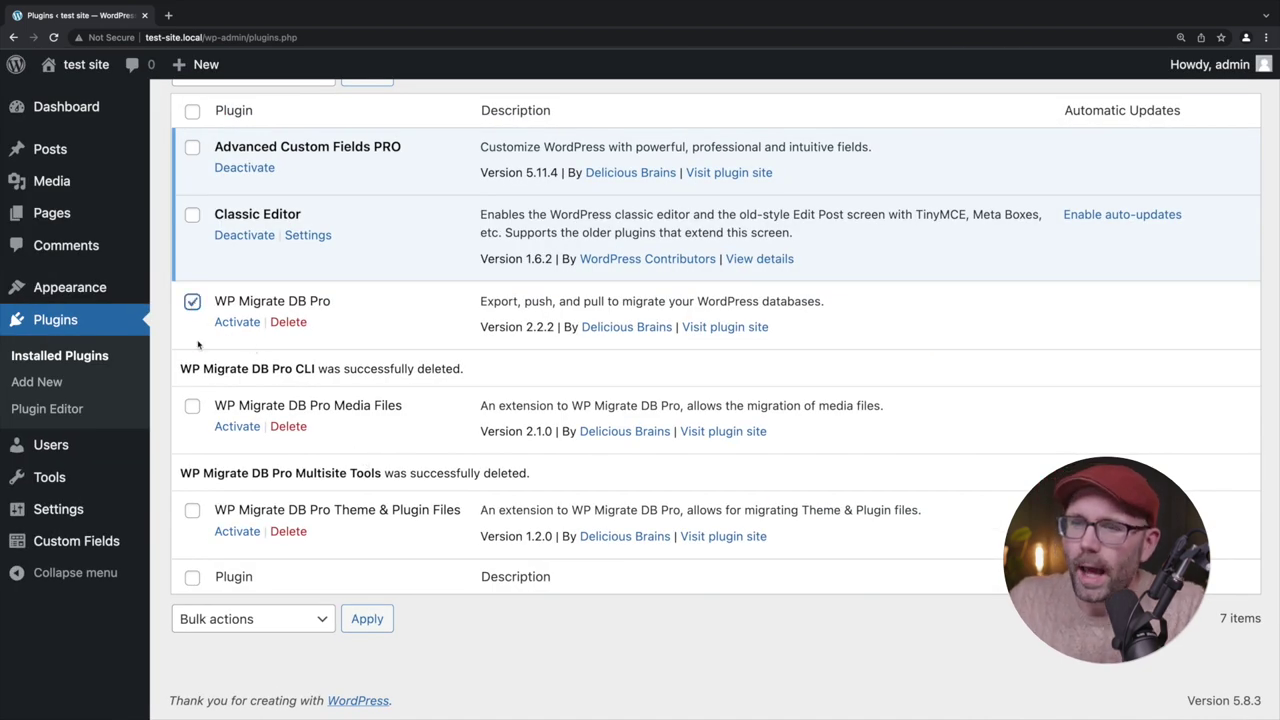
{"action": "left_click", "coordinate": [192, 405]}
{"action": "left_click", "coordinate": [192, 510]}
{"action": "scroll", "coordinate": [304, 412], "scroll_direction": "up", "scroll_amount": 2}
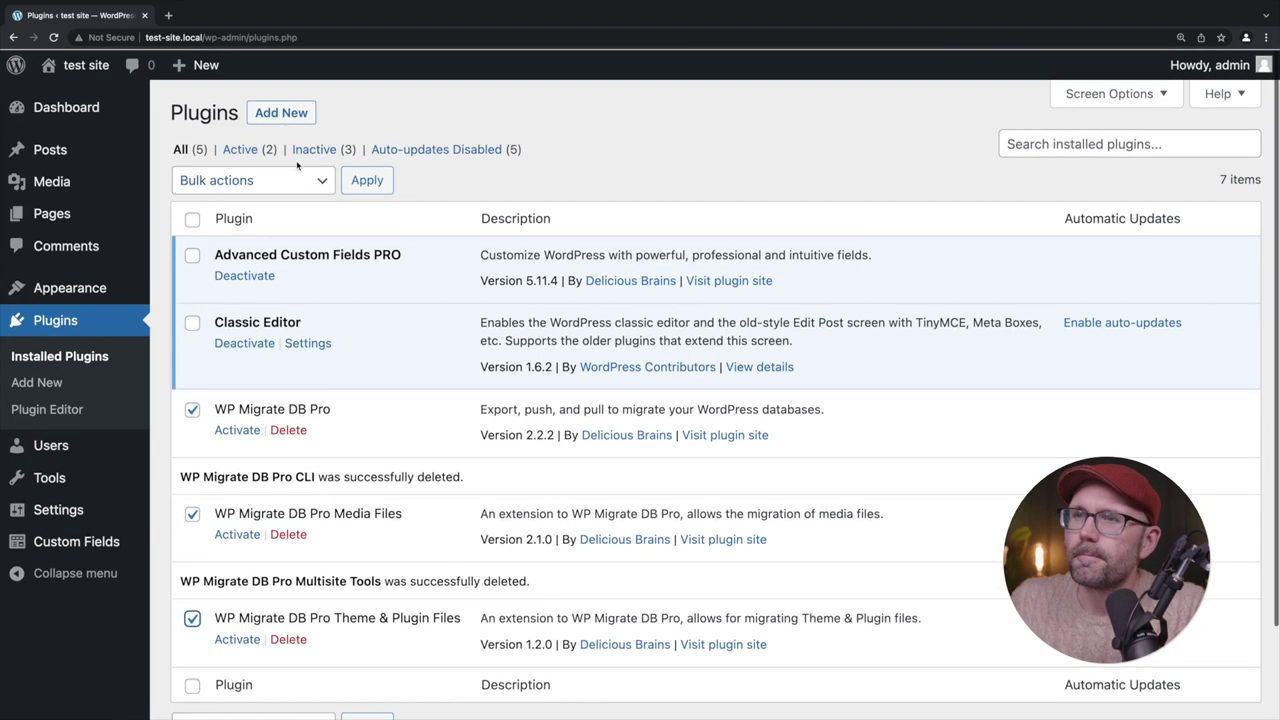
{"action": "left_click", "coordinate": [225, 180]}
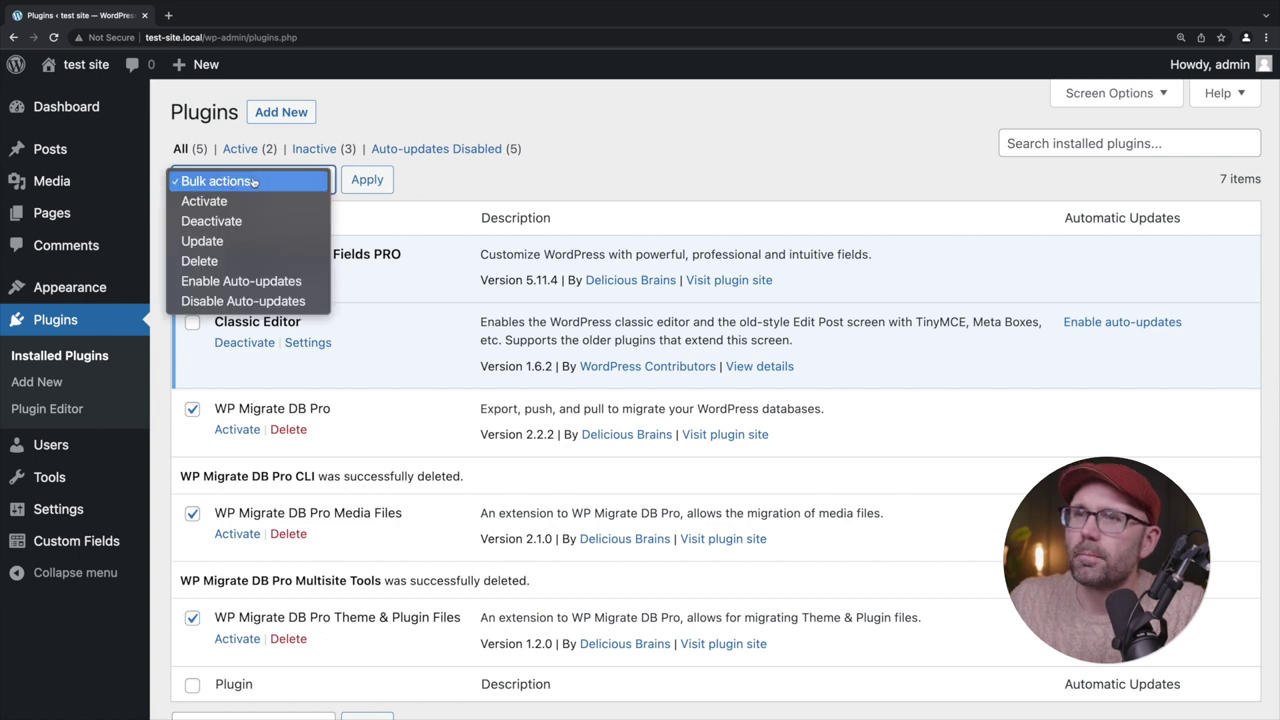
{"action": "left_click", "coordinate": [225, 201]}
{"action": "left_click", "coordinate": [380, 186]}
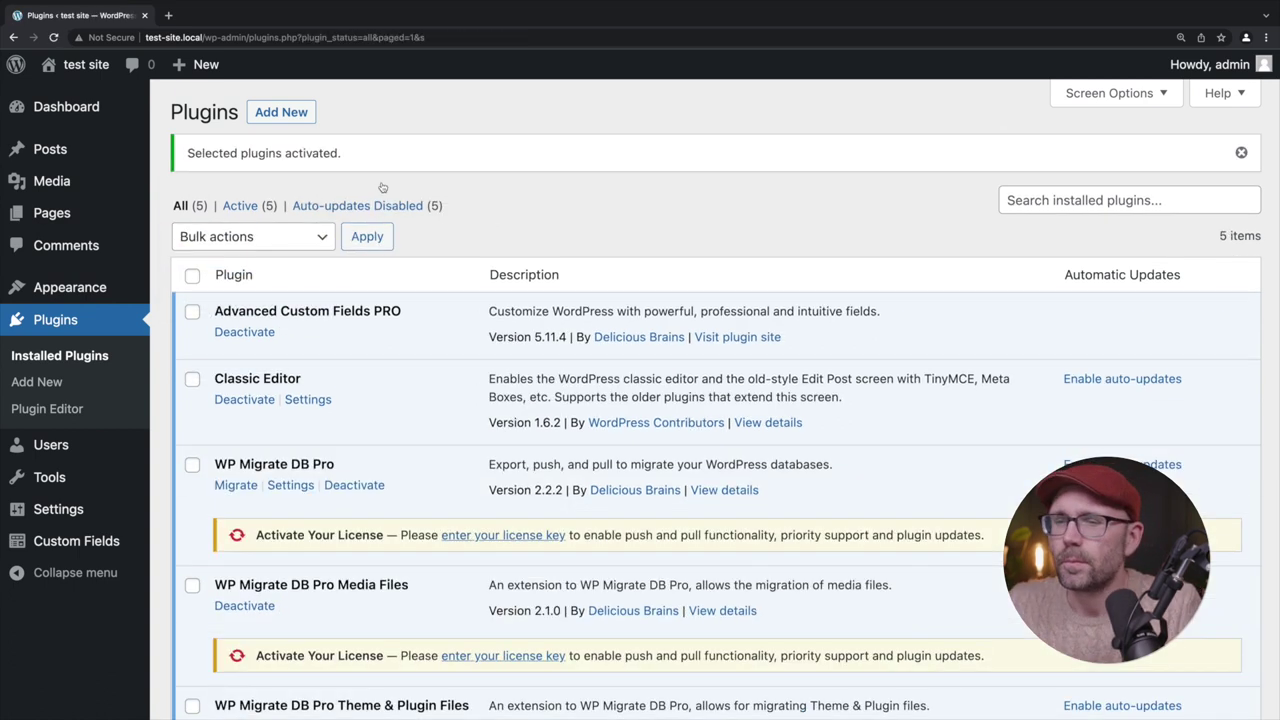
{"action": "scroll", "coordinate": [405, 385], "scroll_direction": "down", "scroll_amount": 2}
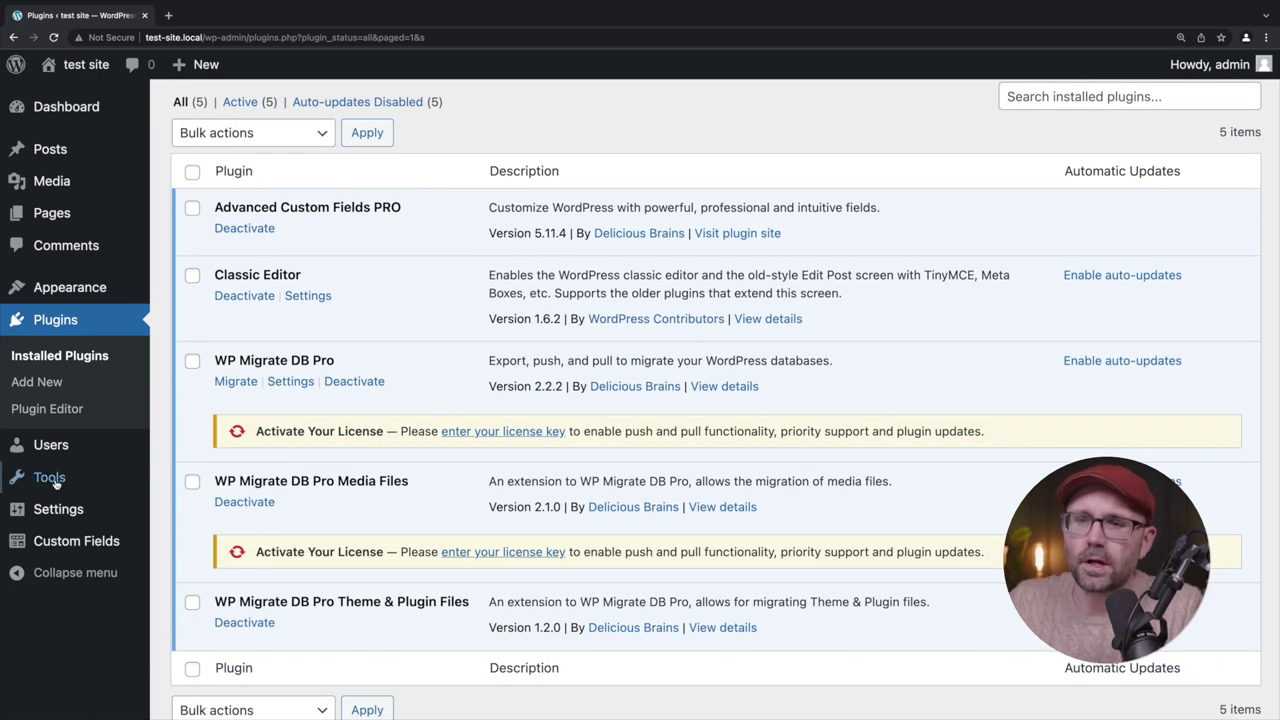
{"action": "mouse_move", "coordinate": [48, 479]}
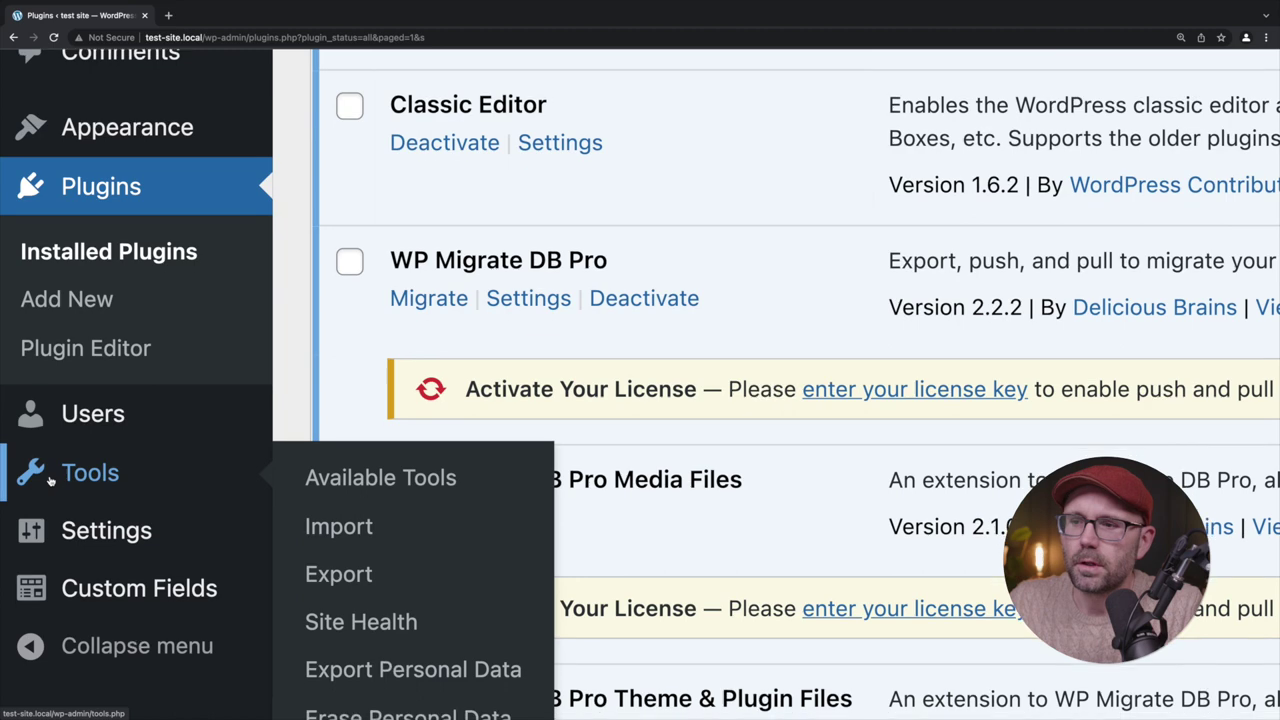
{"action": "scroll", "coordinate": [50, 482], "scroll_direction": "down", "scroll_amount": 2}
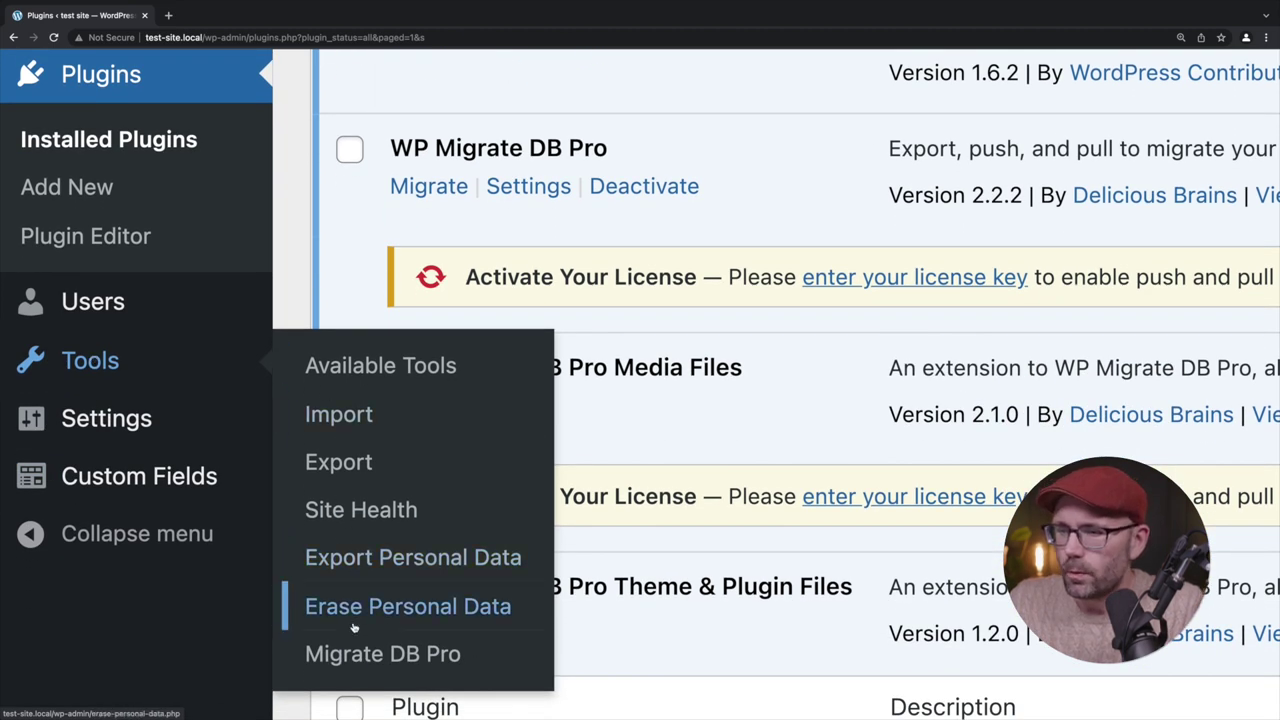
Paste the licence key into Migrate DB Pro settings and activate it
{"action": "left_click", "coordinate": [491, 650]}
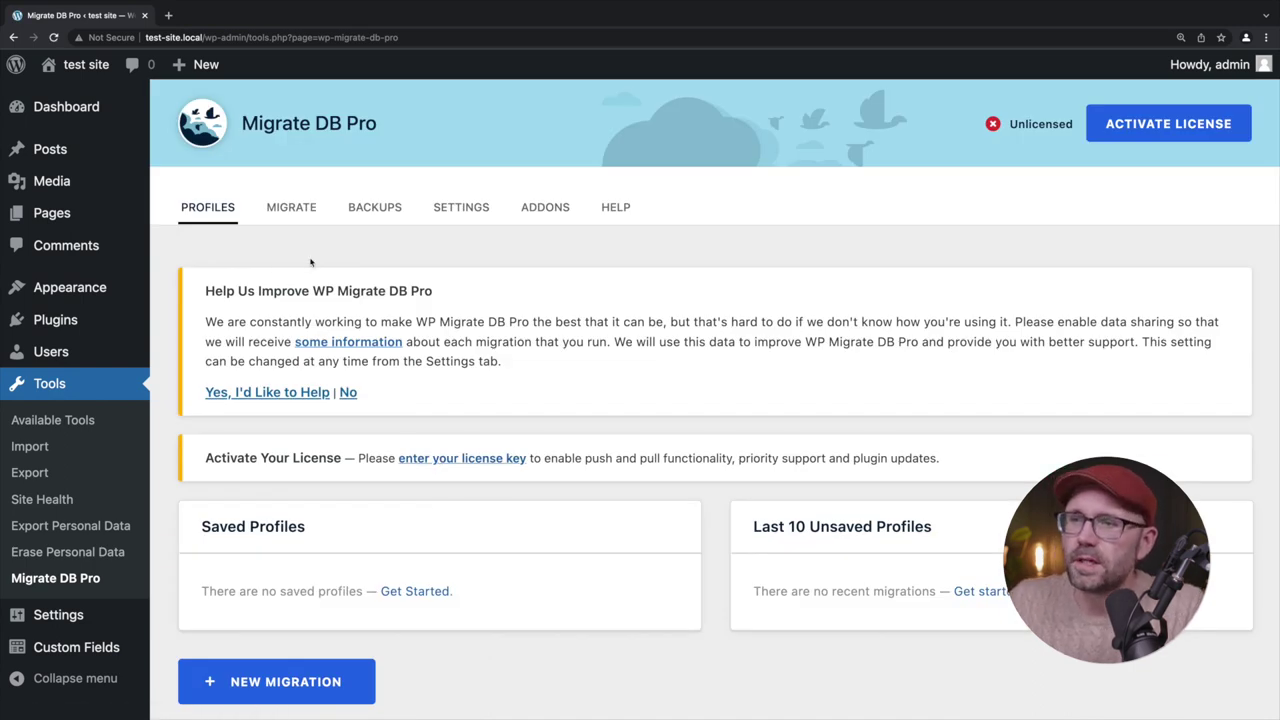
{"action": "left_click", "coordinate": [459, 208]}
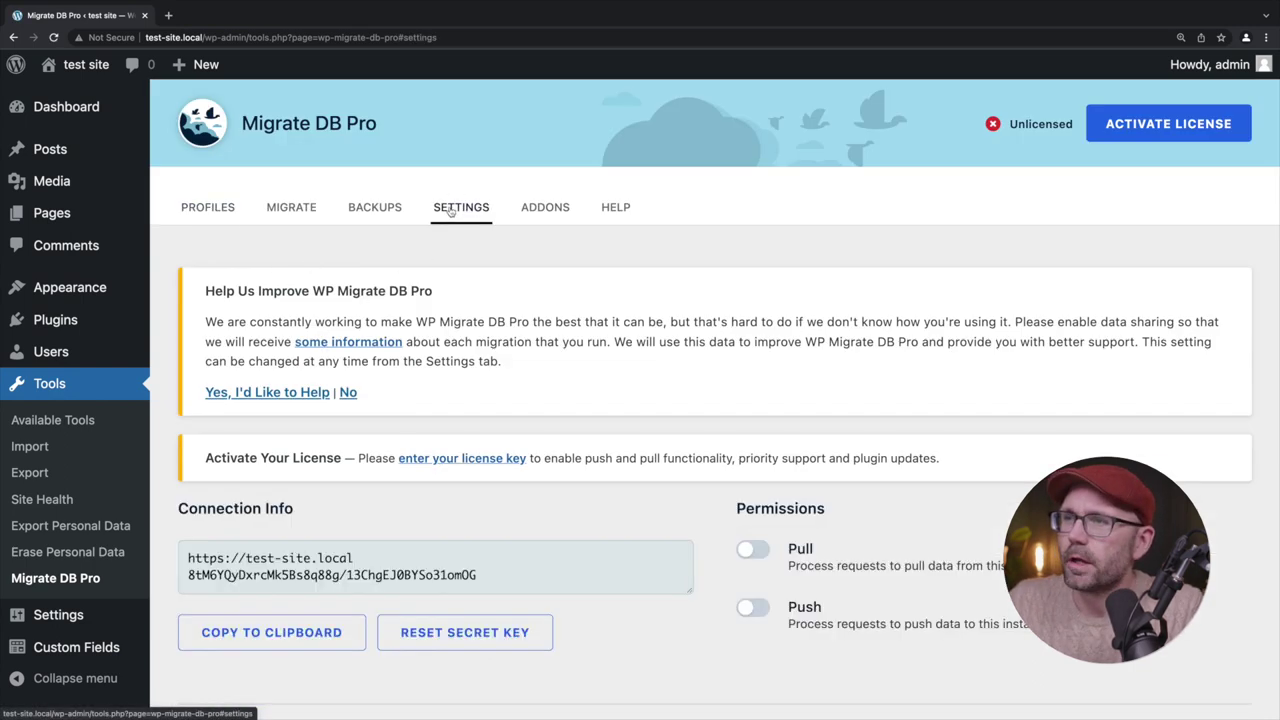
{"action": "scroll", "coordinate": [487, 208], "scroll_direction": "down", "scroll_amount": 2}
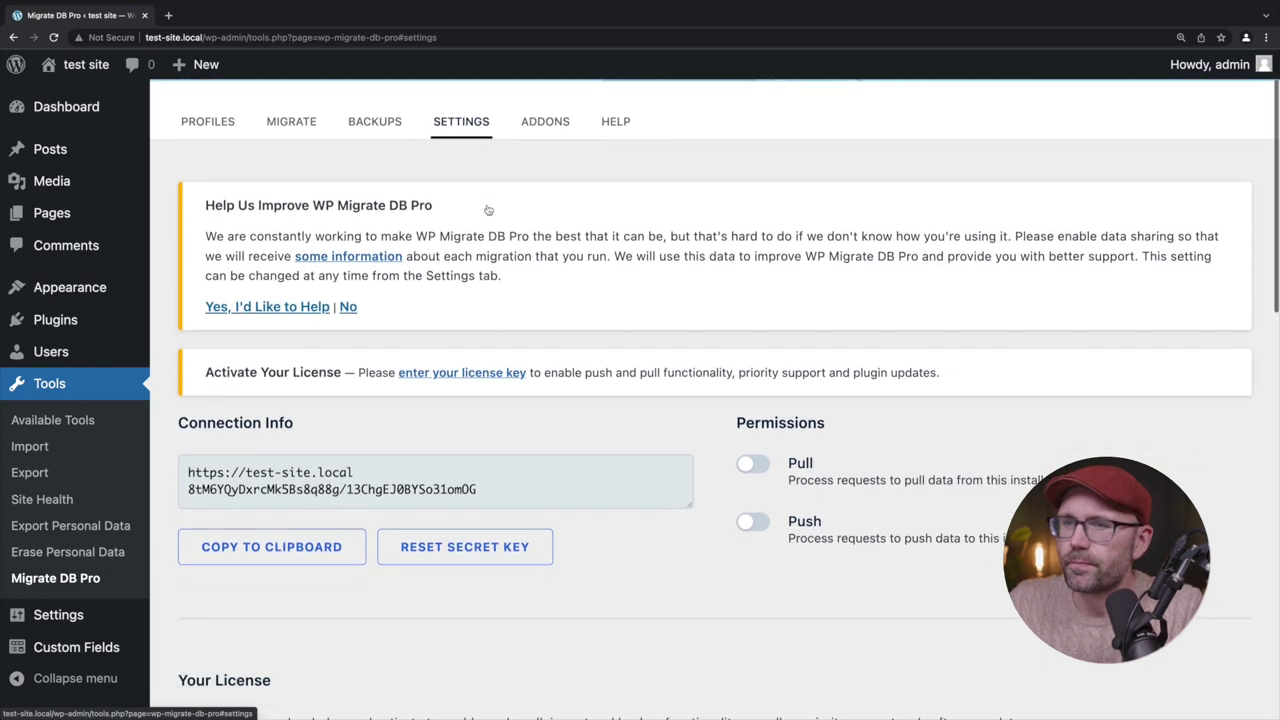
{"action": "scroll", "coordinate": [487, 208], "scroll_direction": "down", "scroll_amount": 7}
{"action": "left_click", "coordinate": [289, 418]}
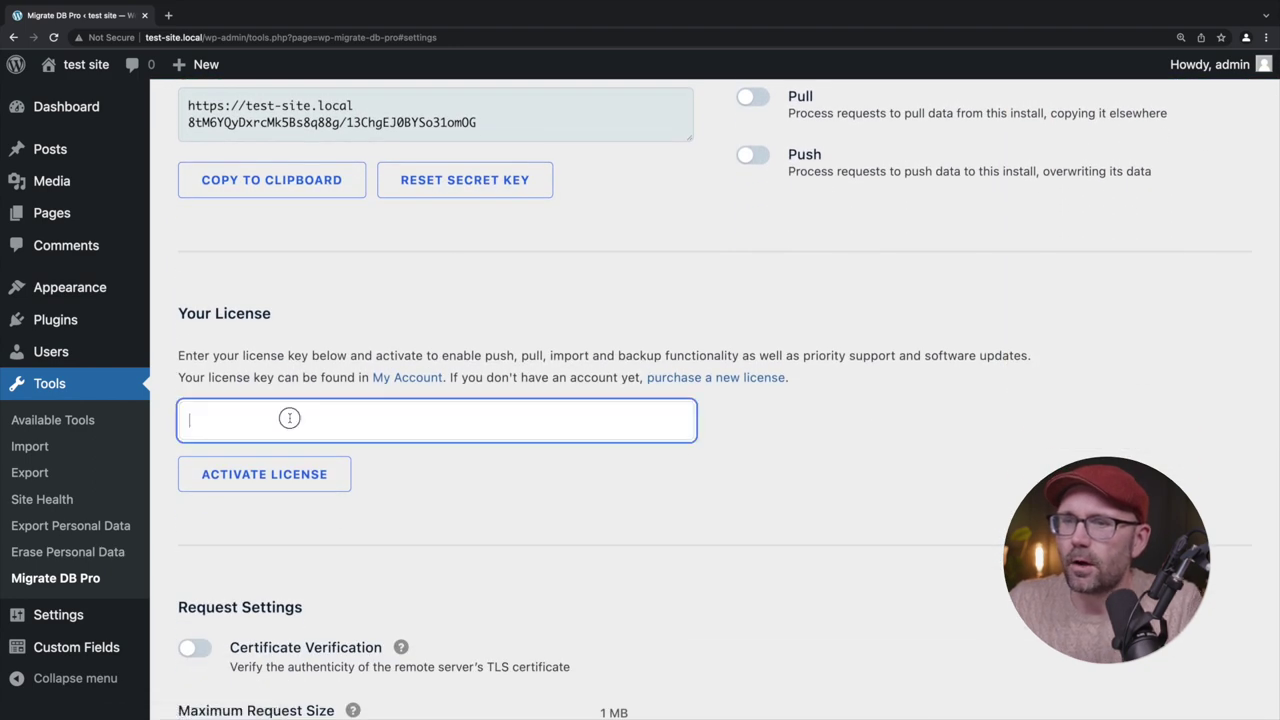
{"action": "key", "text": "ctrl+v"}
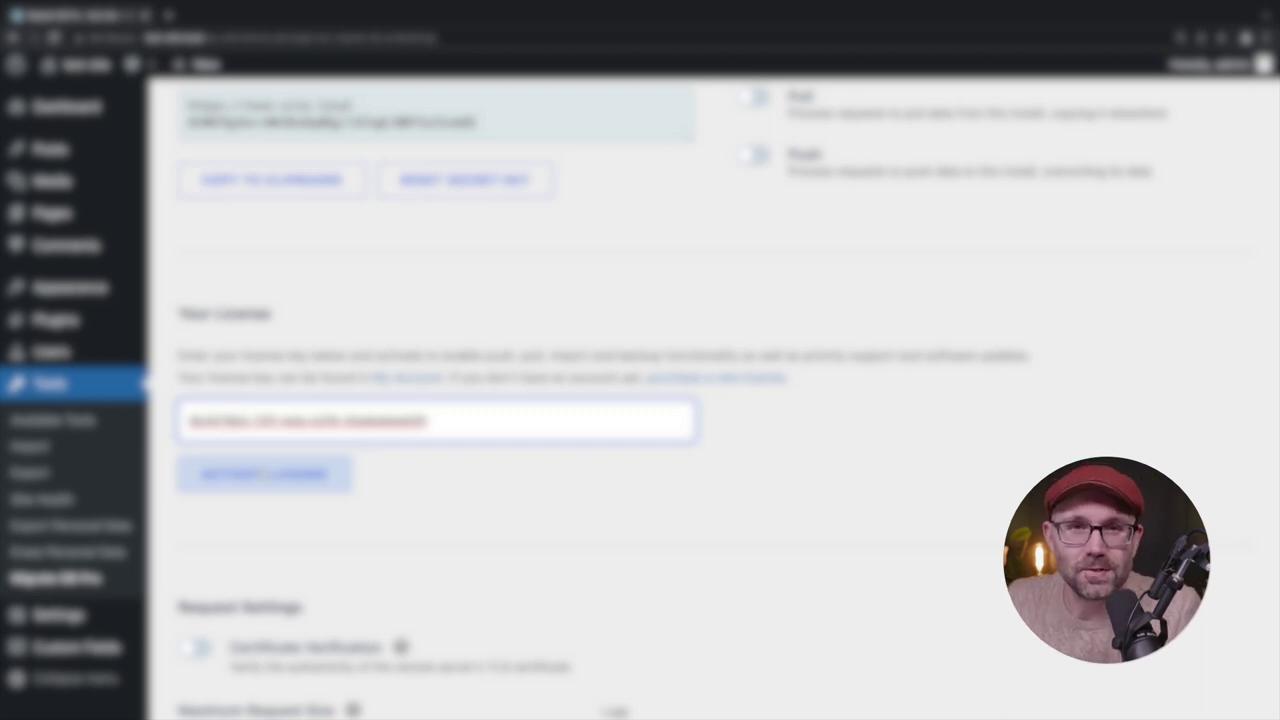
{"action": "left_click", "coordinate": [266, 473]}
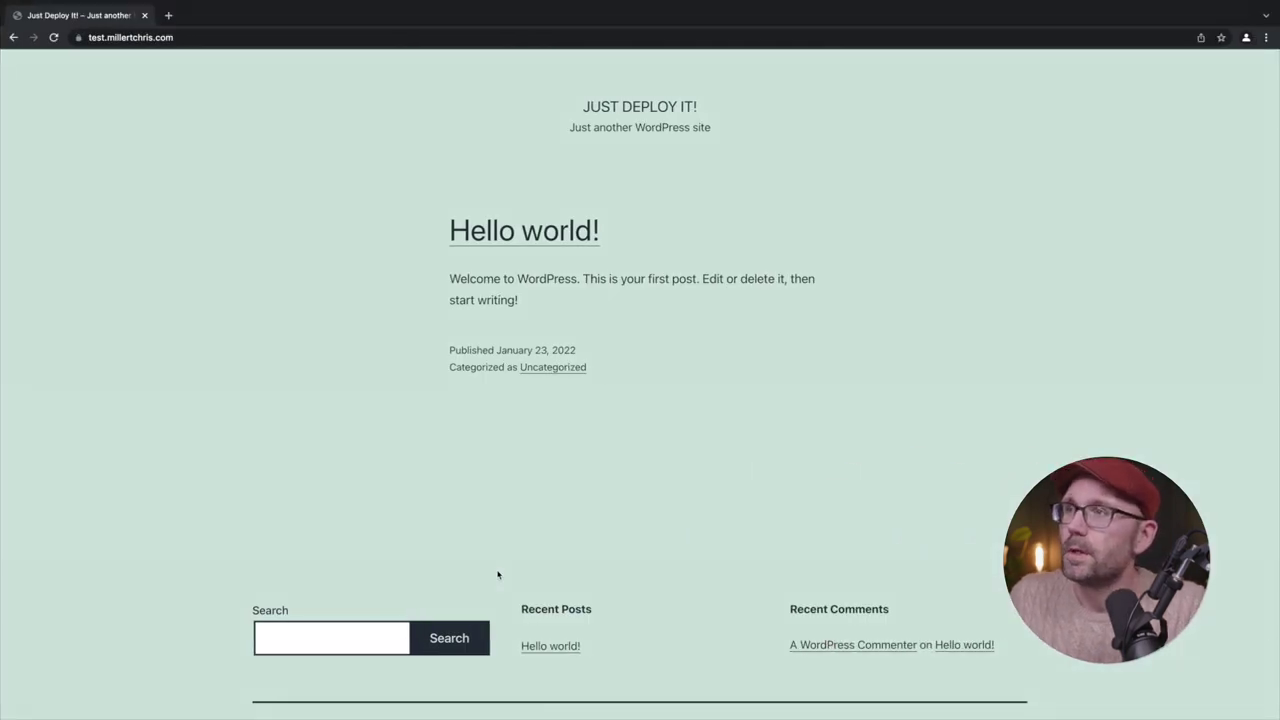
Load the staging site's /wp-admin login page
{"action": "key", "text": "ctrl+Up"}
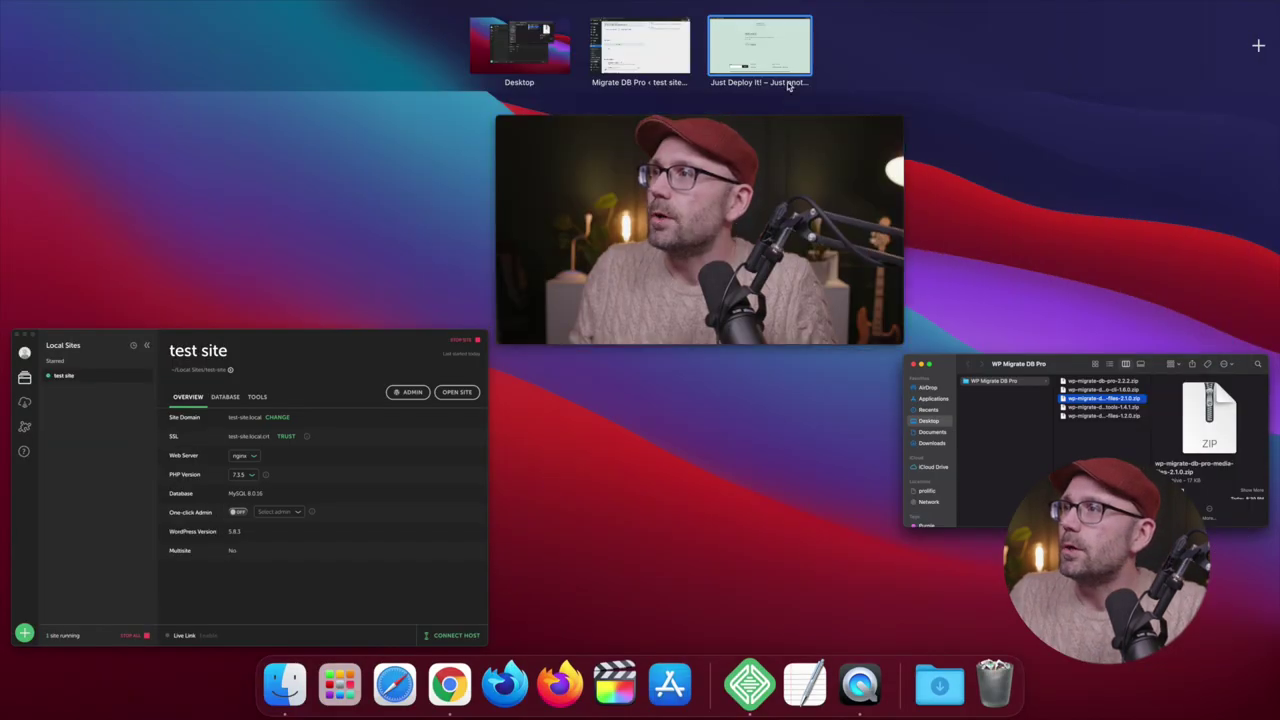
{"action": "key", "text": "Escape"}
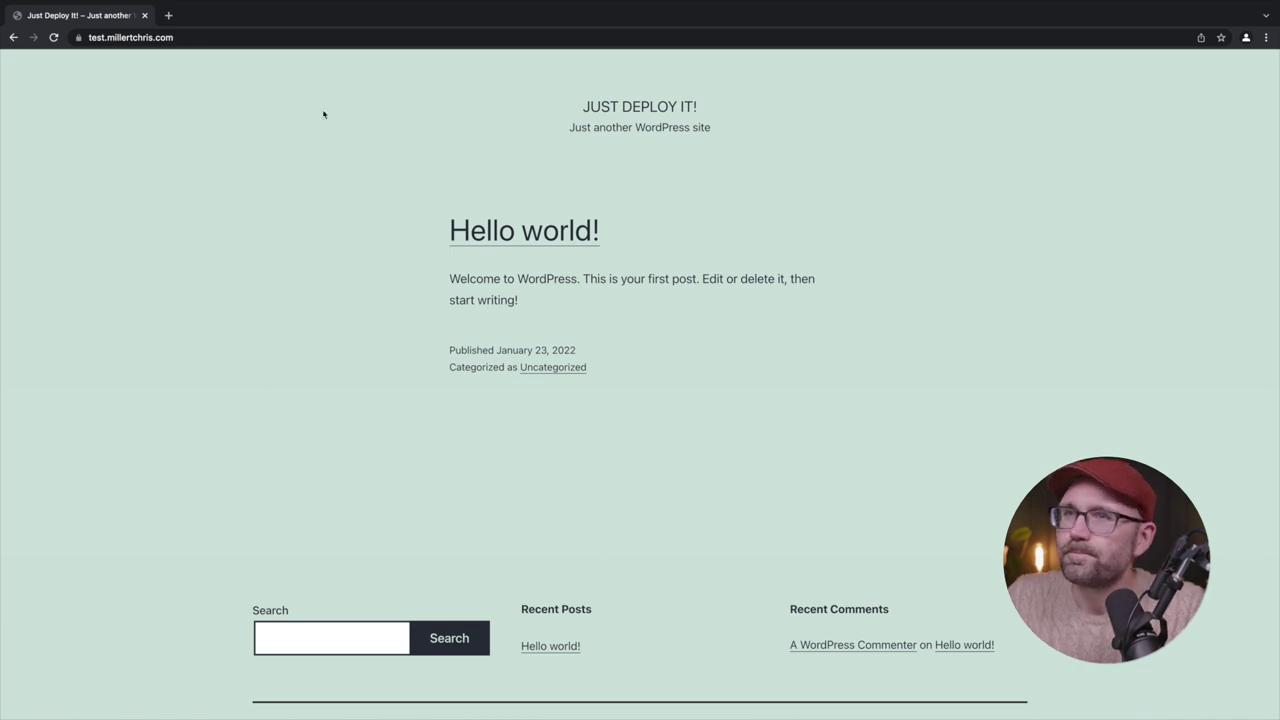
{"action": "left_click", "coordinate": [216, 38]}
{"action": "left_click", "coordinate": [216, 38]}
{"action": "type", "text": "/wp-admin"}
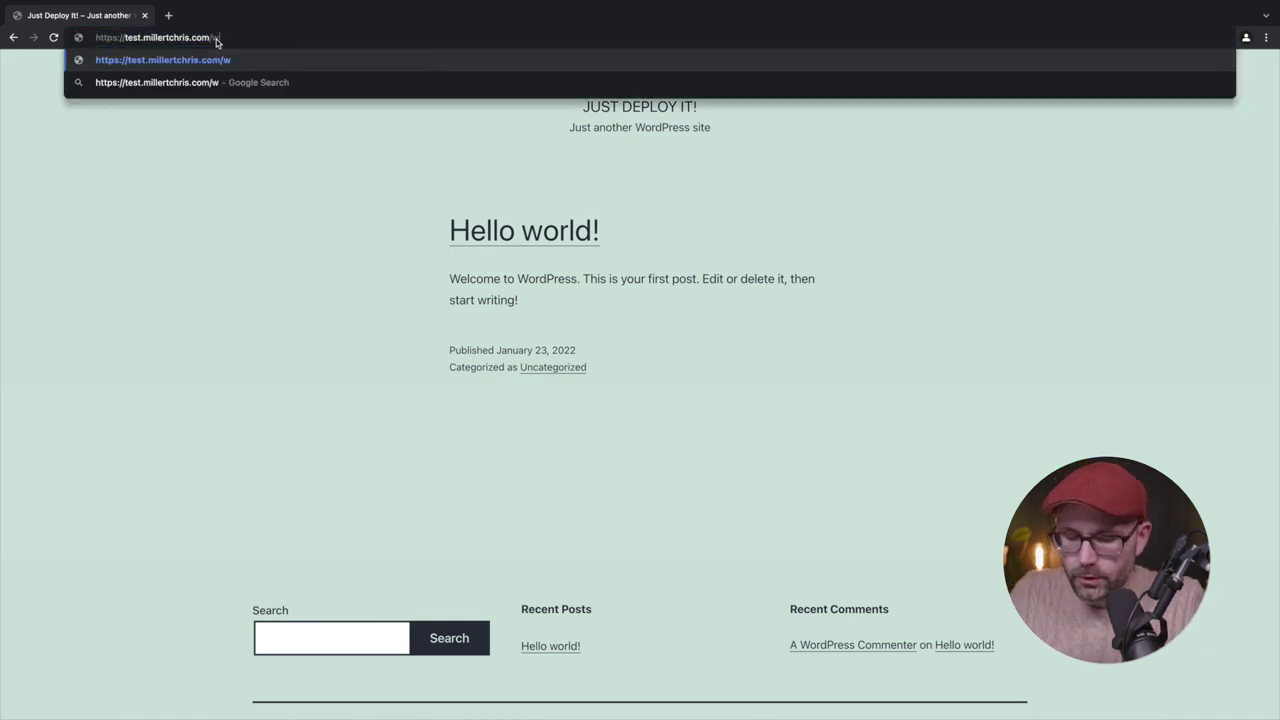
{"action": "key", "text": "Return"}
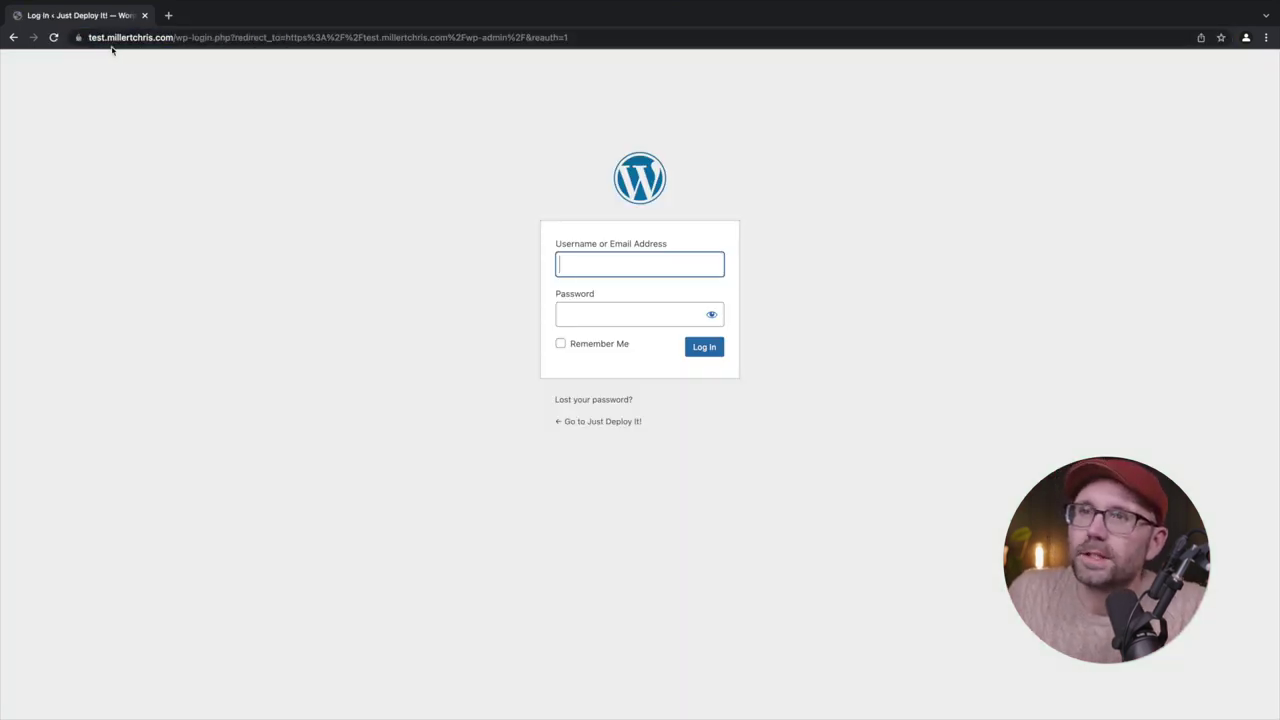
Log in to the staging admin with the username and password
{"action": "left_click", "coordinate": [634, 264]}
{"action": "type", "text": "dmin"}
{"action": "key", "text": "Tab"}
{"action": "key", "text": "shift+Tab"}
{"action": "type", "text": "admin"}
{"action": "key", "text": "Tab"}
{"action": "type", "text": "admin"}
{"action": "key", "text": "Return"}
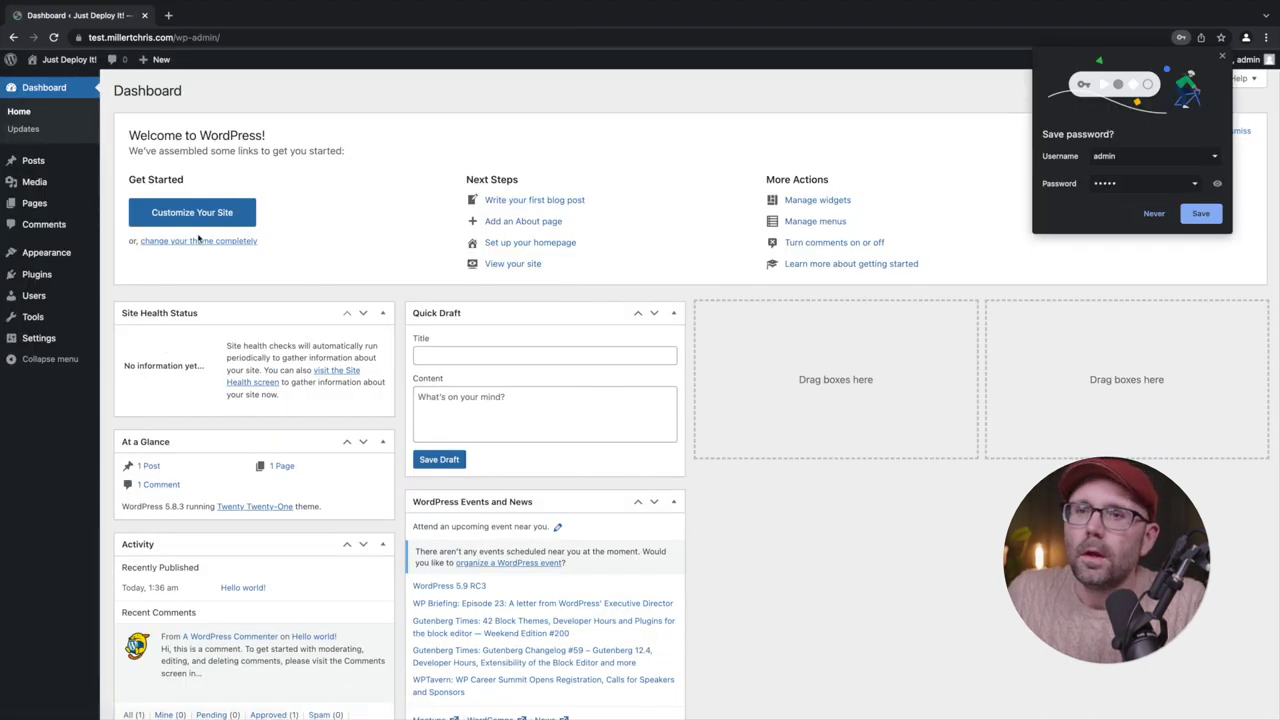
Dismiss the save-password prompt, zoom in, and go to Installed Plugins
{"action": "left_click", "coordinate": [1222, 56]}
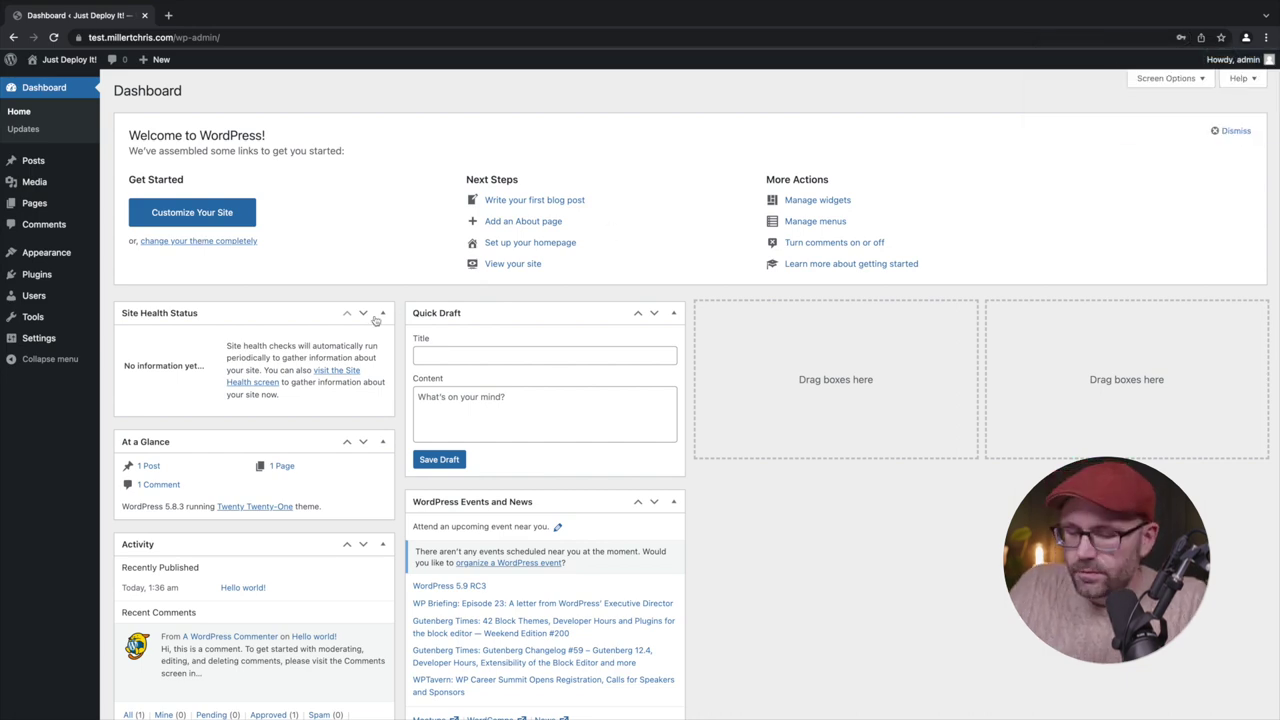
{"action": "key", "text": "ctrl+plus"}
{"action": "key", "text": "ctrl+plus"}
{"action": "key", "text": "ctrl+plus"}
{"action": "key", "text": "ctrl+plus"}
{"action": "scroll", "coordinate": [230, 400], "scroll_direction": "down", "scroll_amount": 1}
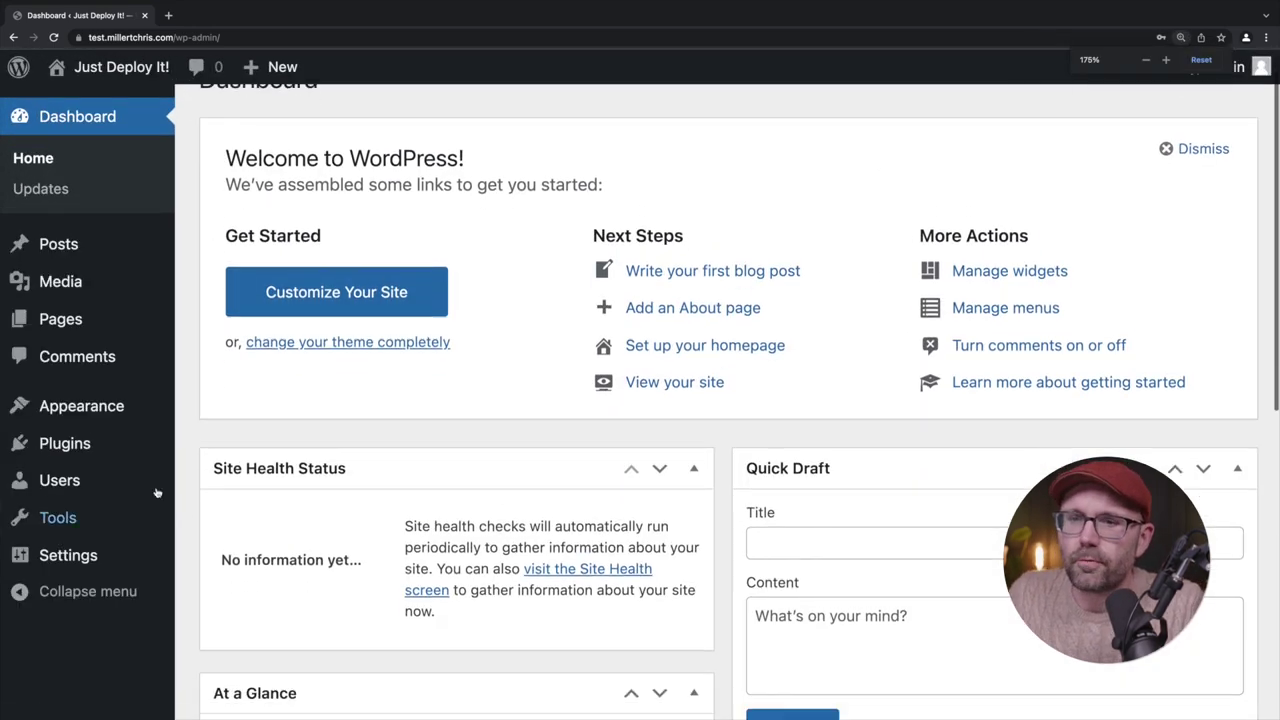
{"action": "left_click", "coordinate": [80, 446]}
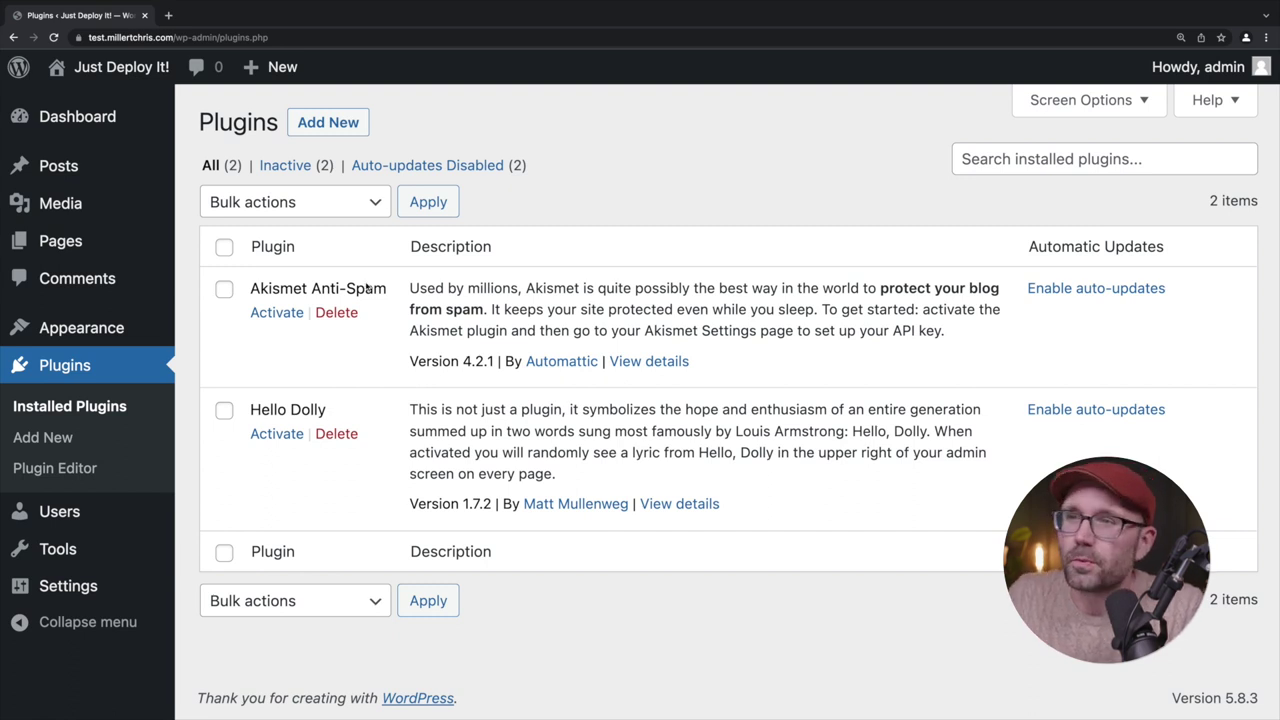
Upload and install wp-migrate-db-pro-2.2.2.zip on the staging site
{"action": "left_click", "coordinate": [333, 132]}
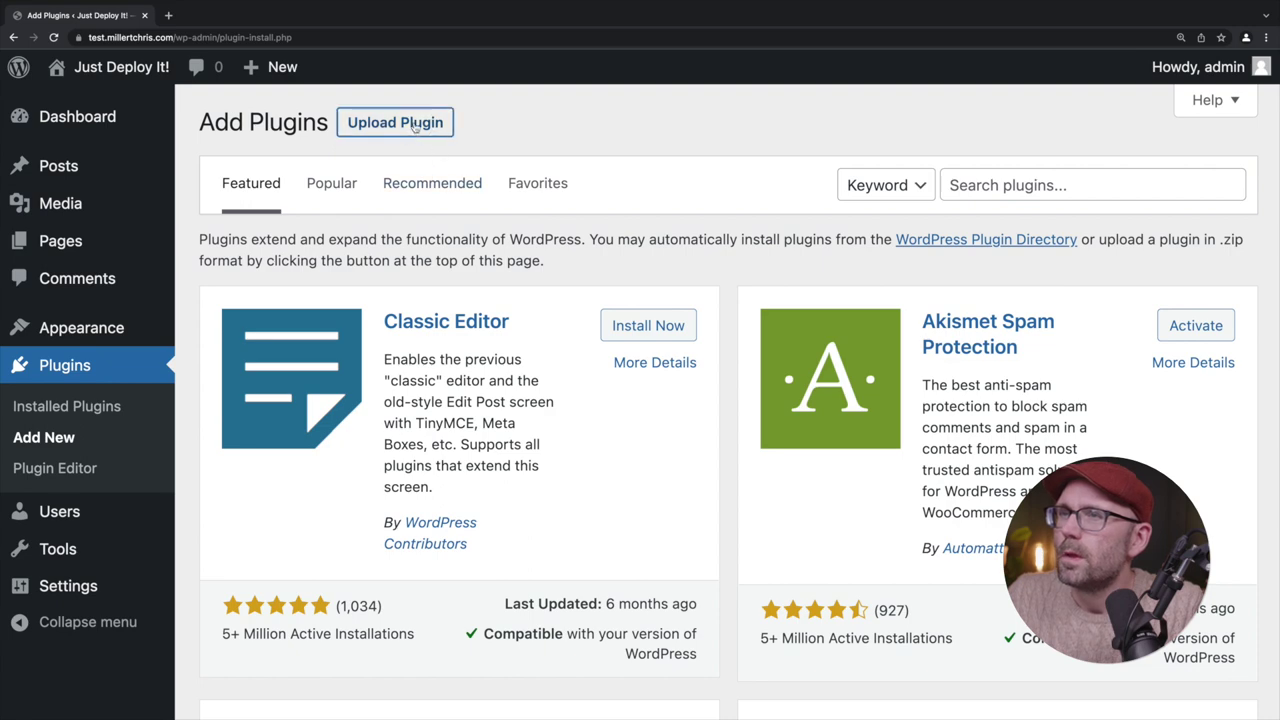
{"action": "left_click", "coordinate": [395, 122]}
{"action": "scroll", "coordinate": [477, 289], "scroll_direction": "down", "scroll_amount": 1}
{"action": "key", "text": "ctrl+Left"}
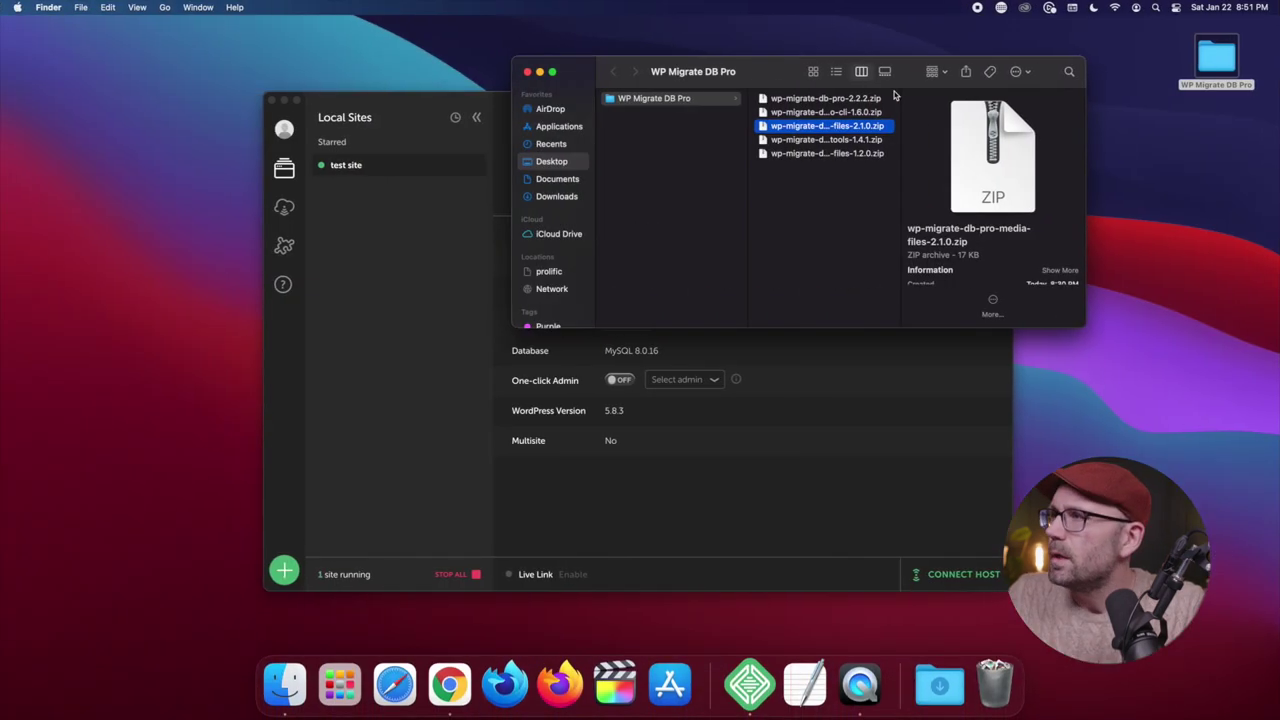
{"action": "left_click", "coordinate": [824, 99]}
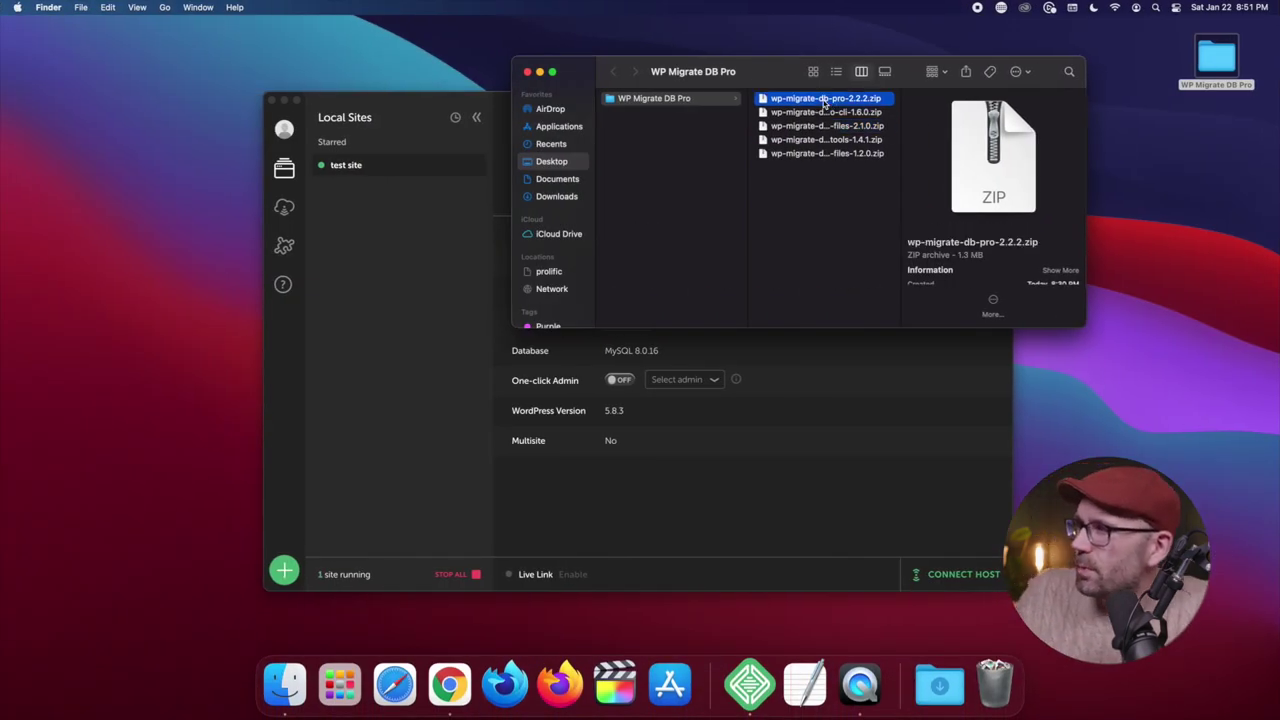
{"action": "left_click_drag", "start_coordinate": [824, 101], "coordinate": [594, 298]}
{"action": "key", "text": "ctrl+Right"}
{"action": "left_click", "coordinate": [877, 280]}
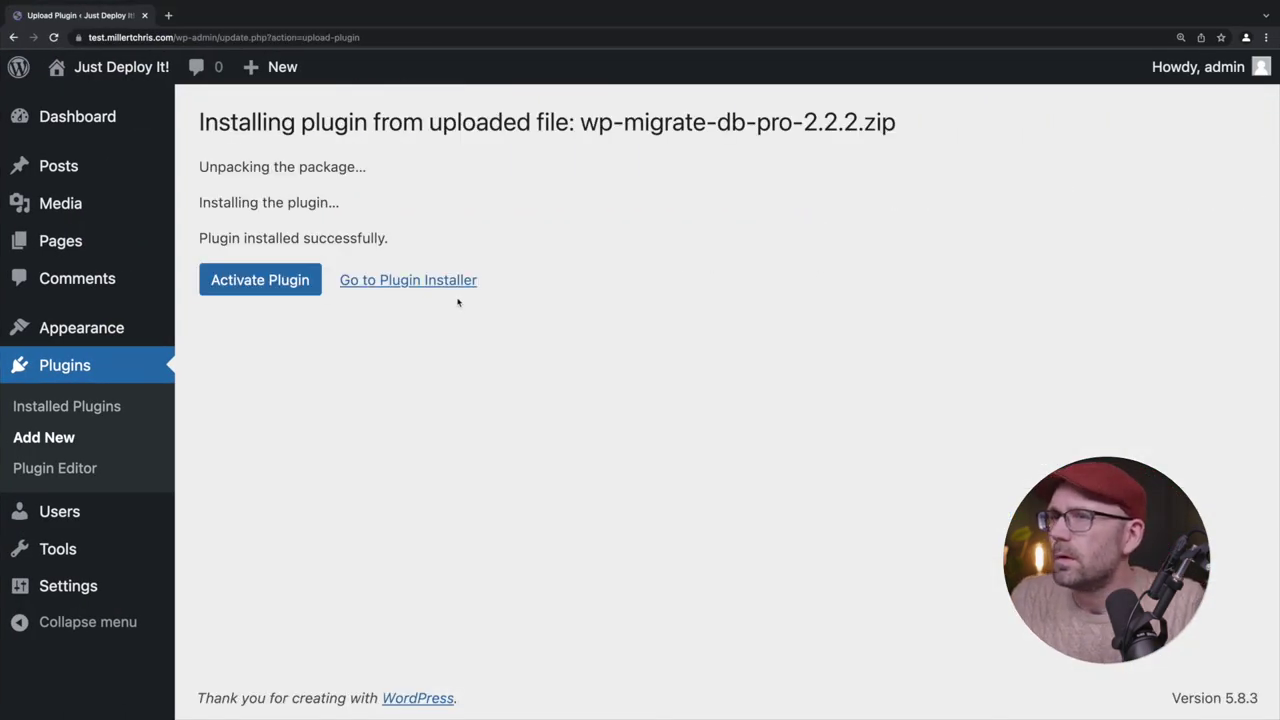
Install the Media Files add-on zip on staging
{"action": "key", "text": "ctrl+Left"}
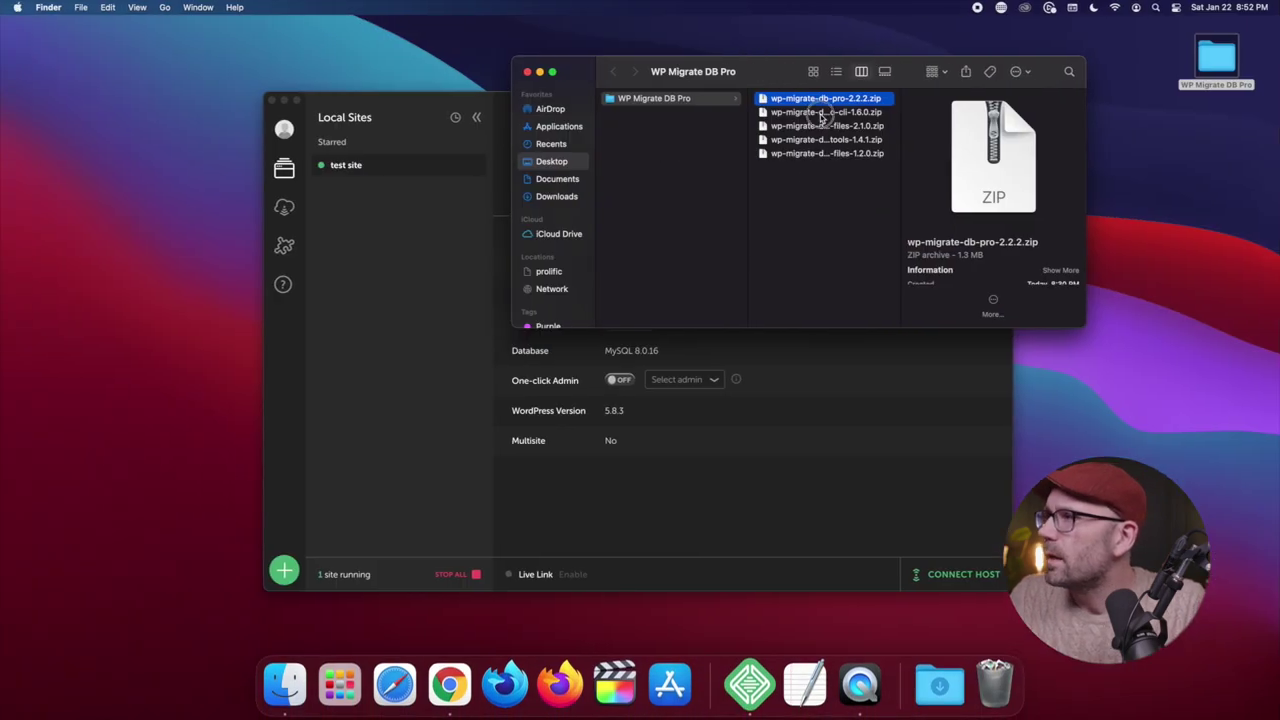
{"action": "left_click", "coordinate": [822, 113]}
{"action": "key", "text": "Down"}
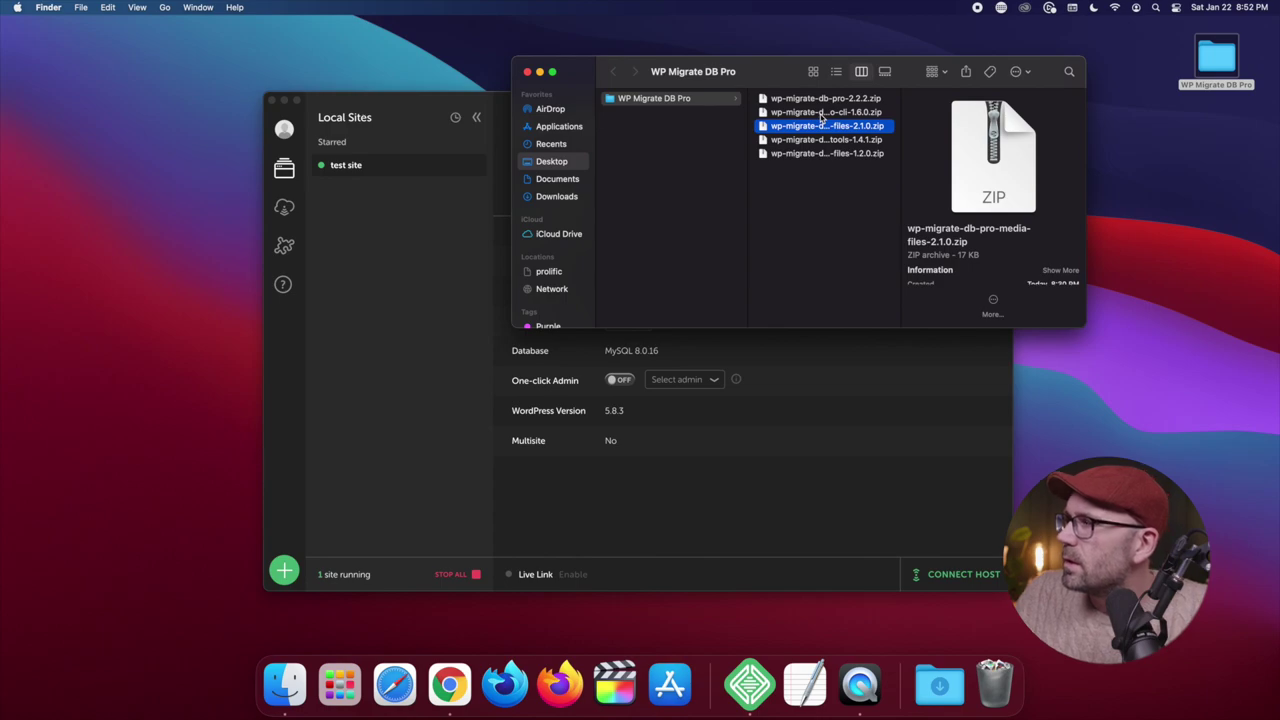
{"action": "key", "text": "ctrl+Right"}
{"action": "left_click_drag", "start_coordinate": [803, 122], "coordinate": [800, 214]}
{"action": "key", "text": "ctrl+Left"}
{"action": "key", "text": "ctrl+Right"}
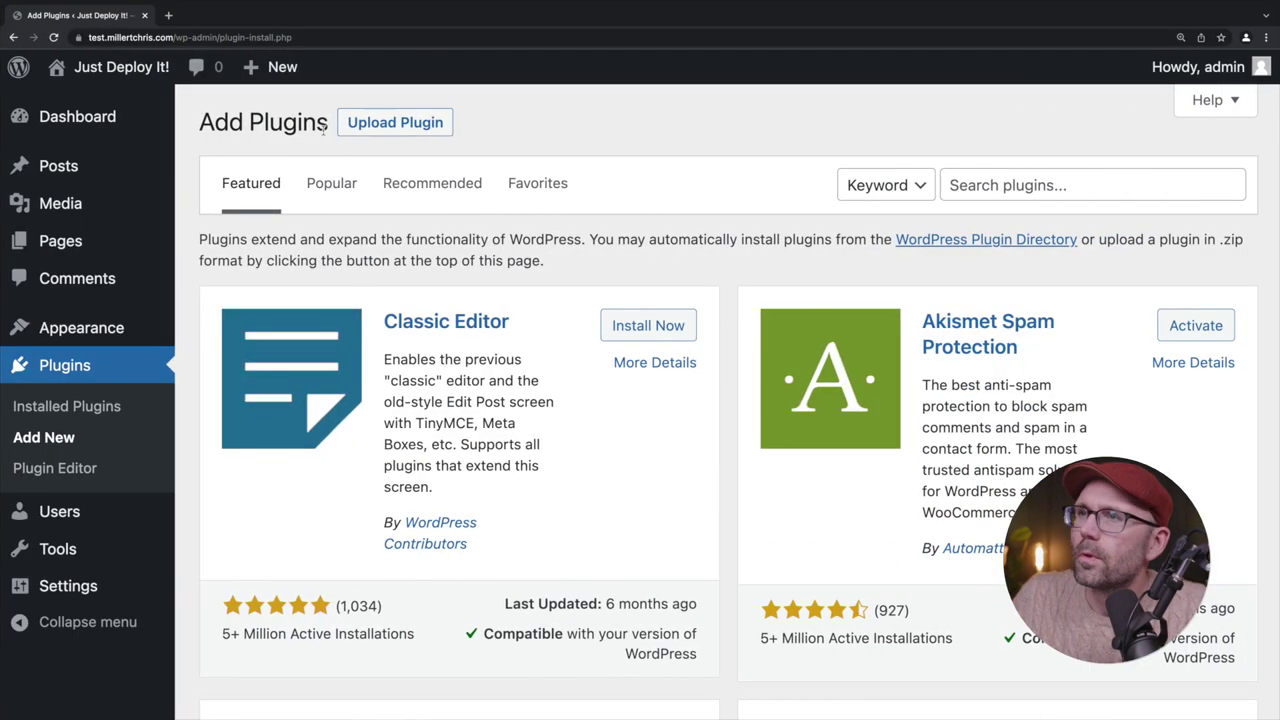
{"action": "left_click", "coordinate": [395, 122]}
{"action": "key", "text": "ctrl+Left"}
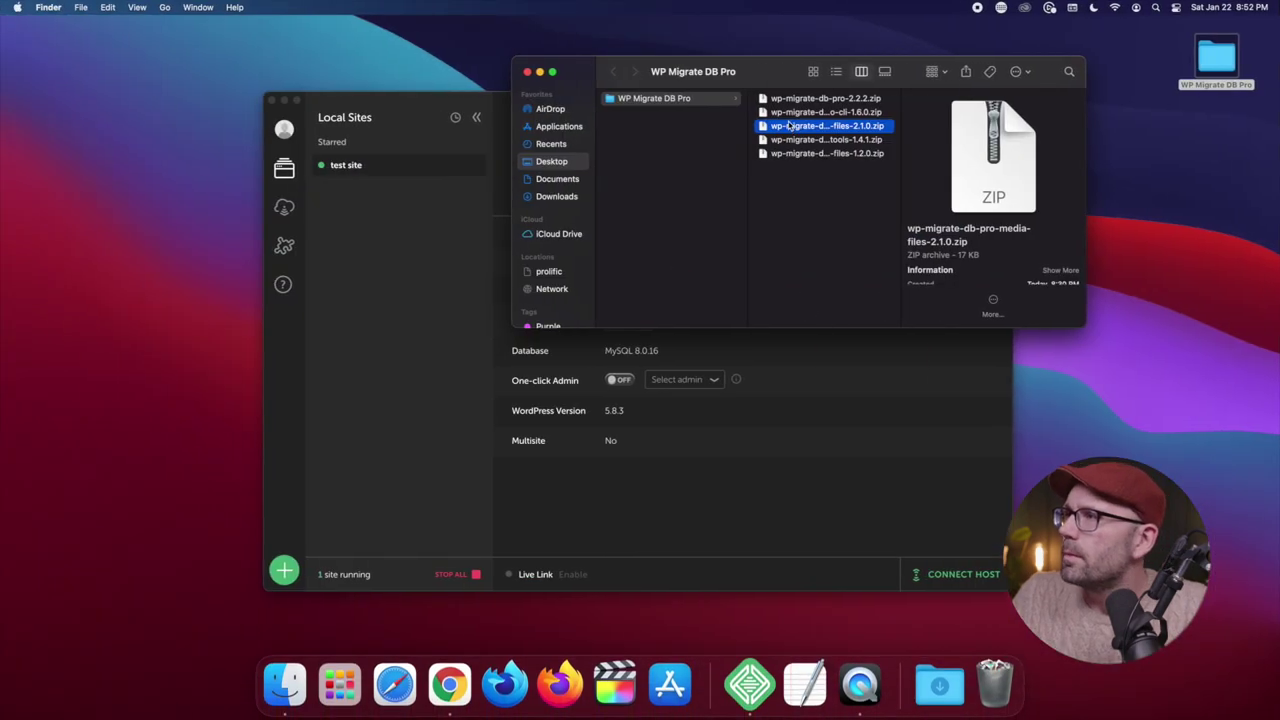
{"action": "left_click_drag", "start_coordinate": [789, 126], "coordinate": [576, 320]}
{"action": "key", "text": "ctrl+Right"}
{"action": "left_click", "coordinate": [895, 320]}
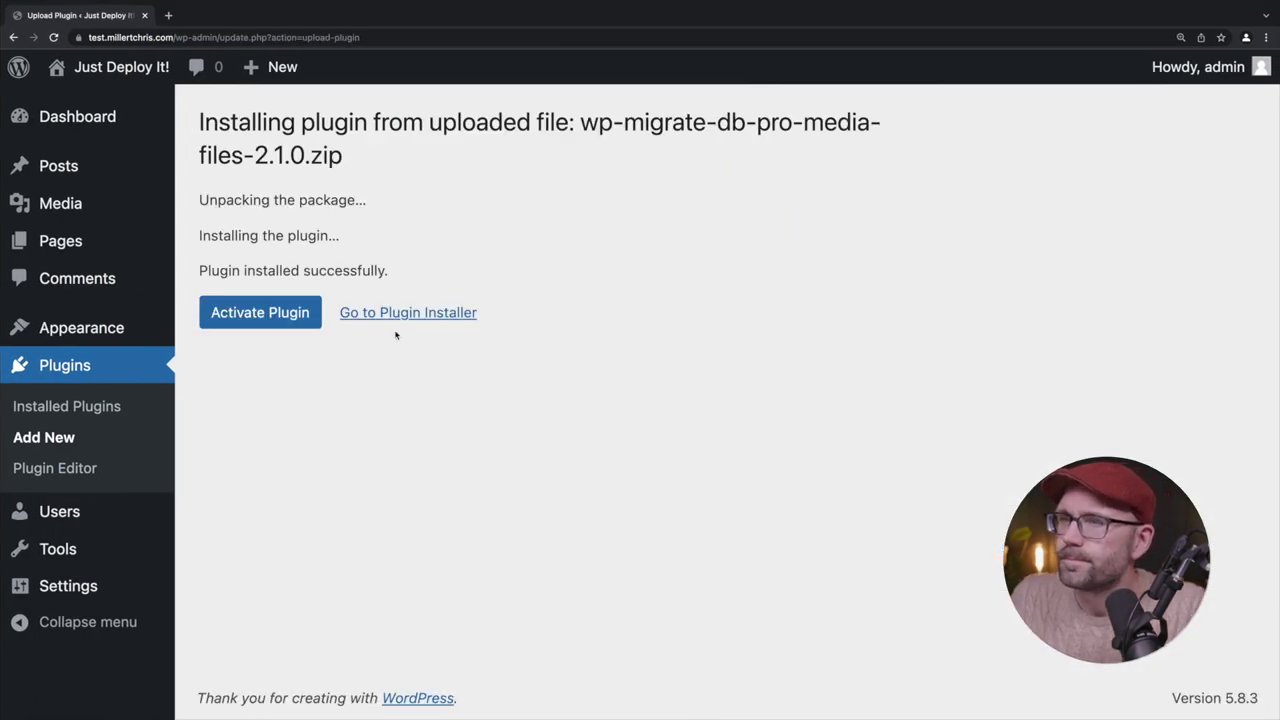
Install the Theme & Plugin Files add-on zip on staging
{"action": "left_click", "coordinate": [395, 314]}
{"action": "left_click", "coordinate": [450, 123]}
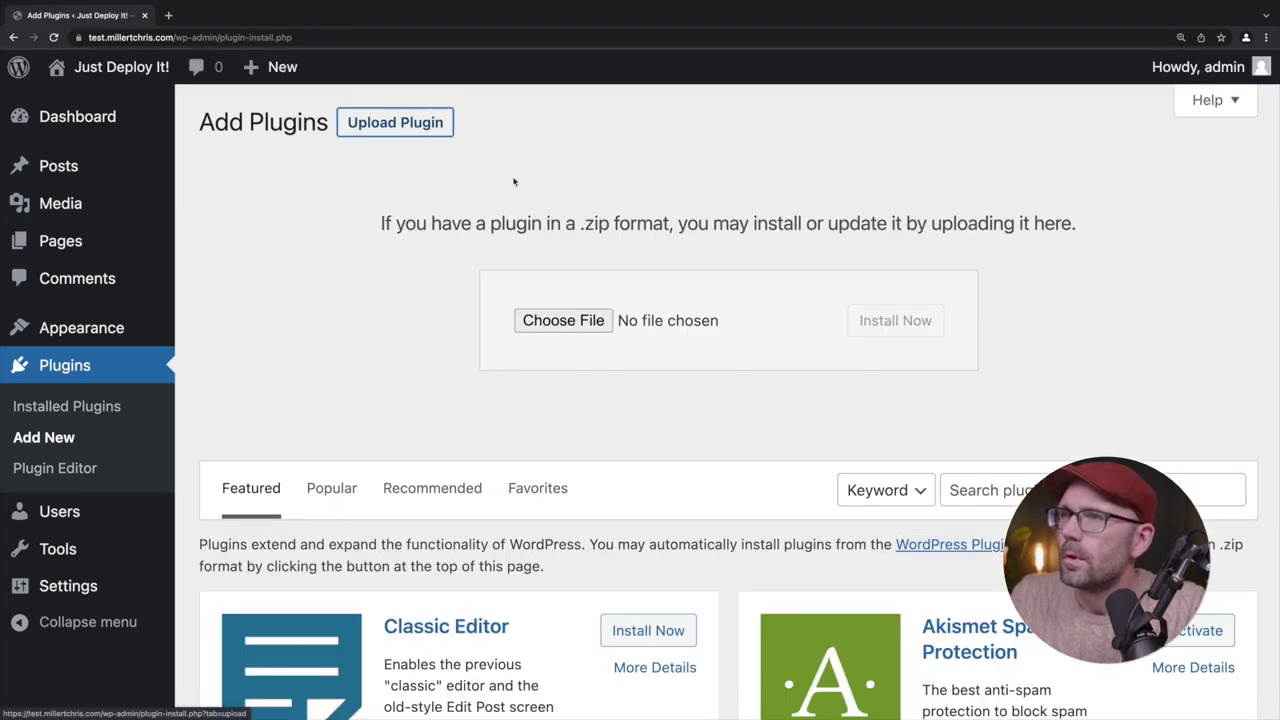
{"action": "key", "text": "ctrl+Left"}
{"action": "left_click", "coordinate": [860, 140]}
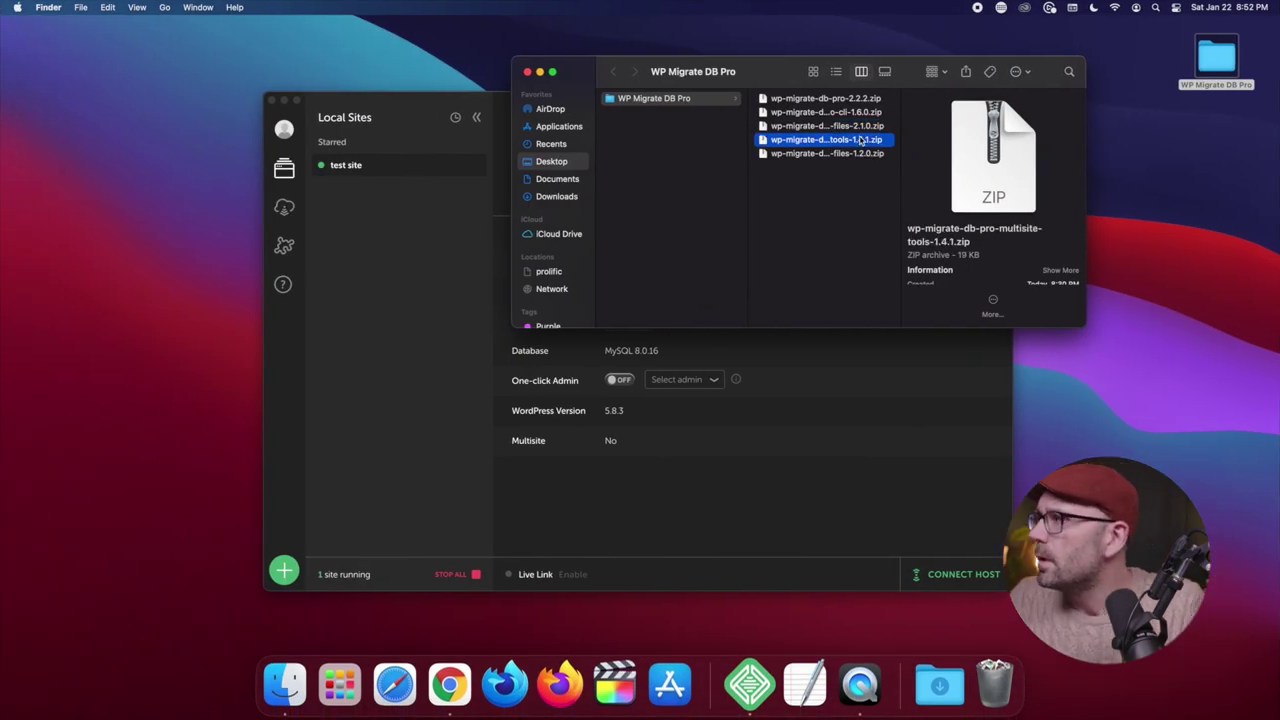
{"action": "key", "text": "Down"}
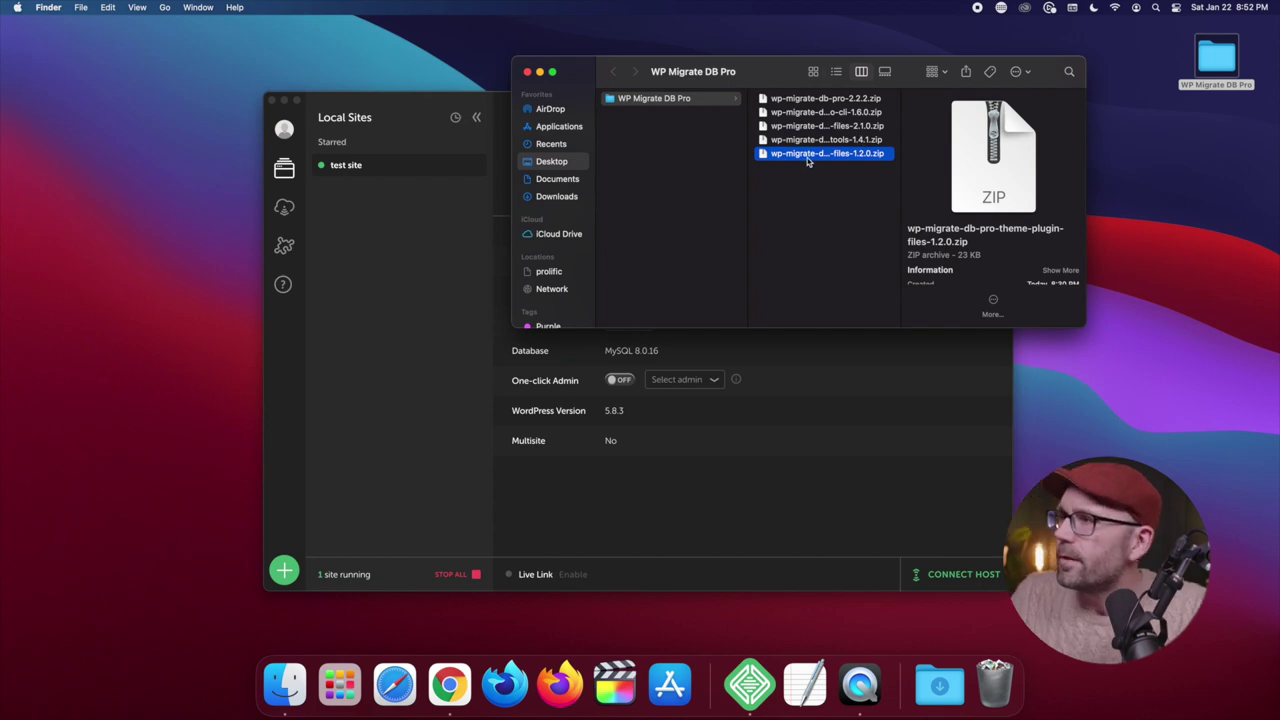
{"action": "left_click_drag", "start_coordinate": [808, 157], "coordinate": [586, 317]}
{"action": "key", "text": "ctrl+Right"}
{"action": "left_click", "coordinate": [853, 318]}
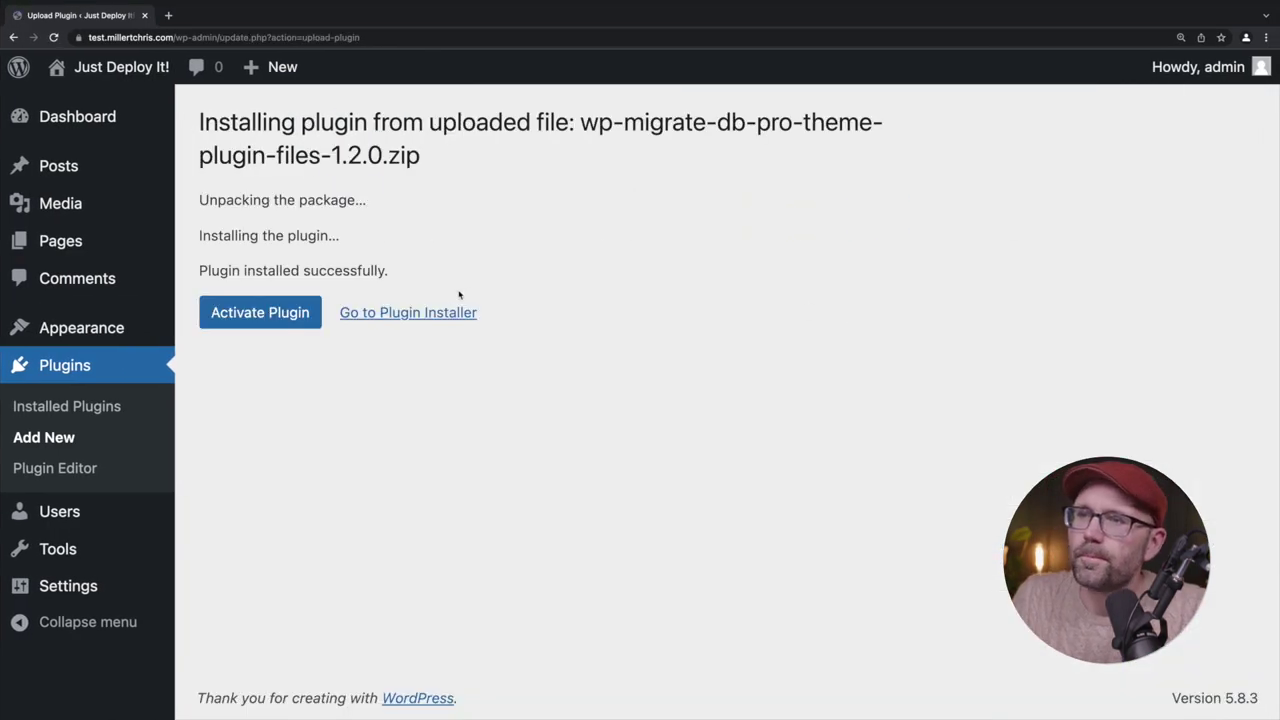
Bulk-activate WP Migrate DB Pro and its Media Files and Theme & Plugin Files add-ons
{"action": "left_click", "coordinate": [112, 369]}
{"action": "scroll", "coordinate": [515, 354], "scroll_direction": "down", "scroll_amount": 4}
{"action": "scroll", "coordinate": [513, 354], "scroll_direction": "down", "scroll_amount": 3}
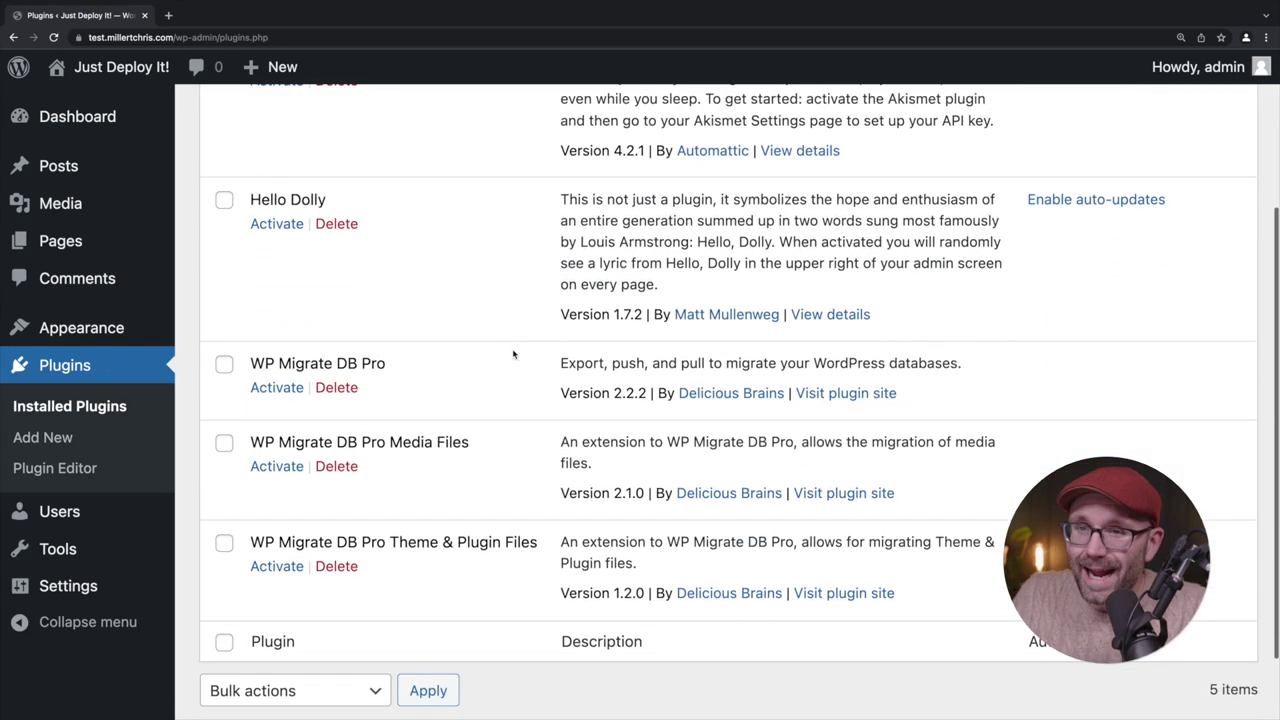
{"action": "left_click", "coordinate": [224, 298]}
{"action": "left_click", "coordinate": [224, 376]}
{"action": "left_click", "coordinate": [224, 478]}
{"action": "left_click", "coordinate": [299, 632]}
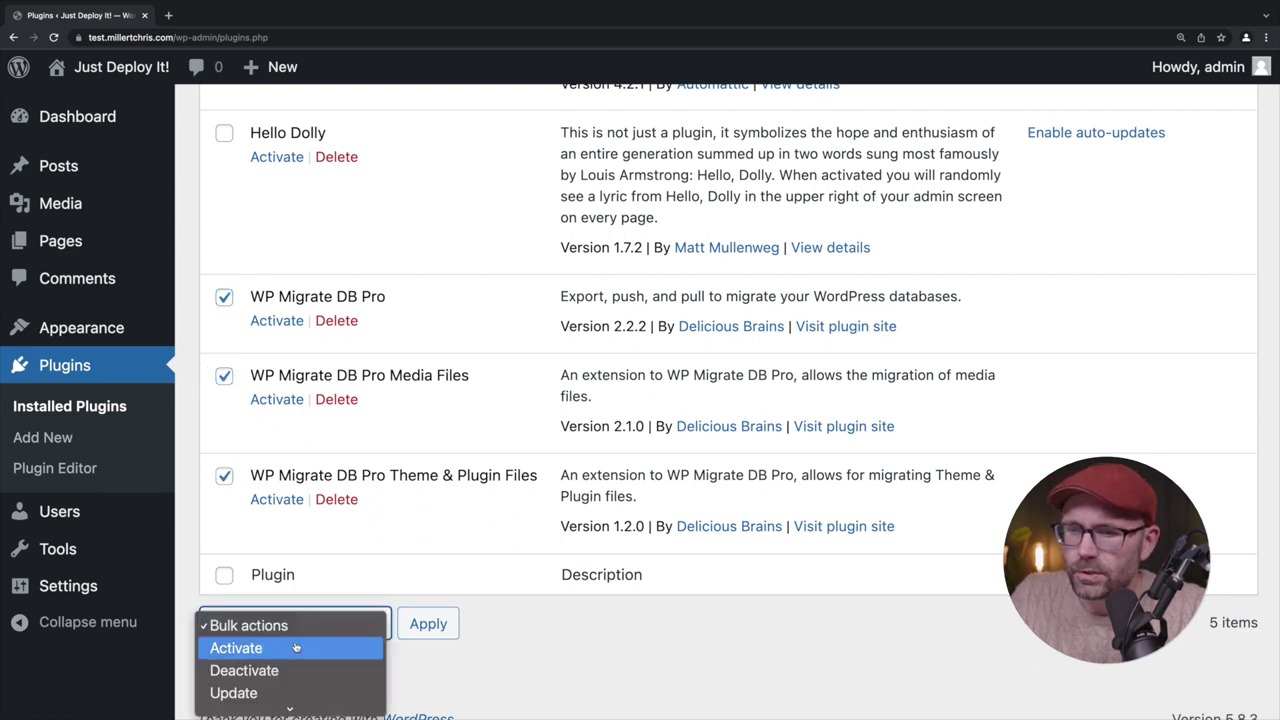
{"action": "left_click", "coordinate": [288, 648]}
{"action": "left_click", "coordinate": [426, 633]}
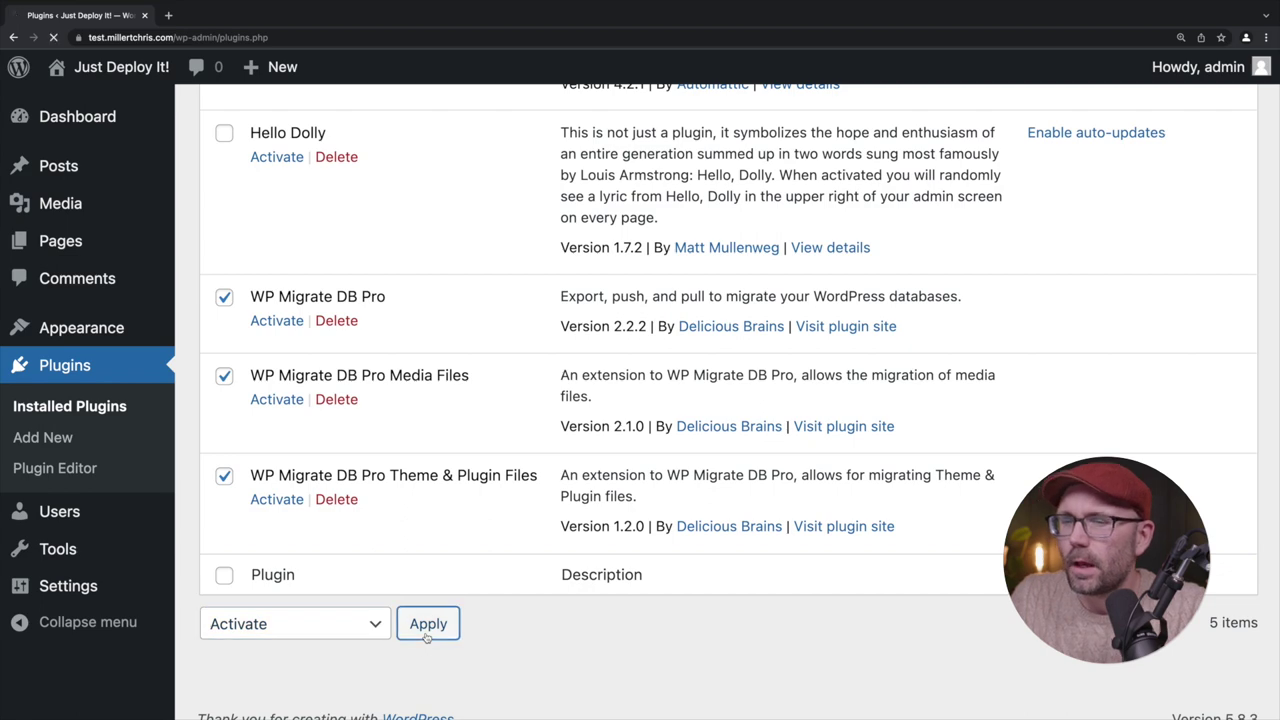
{"action": "scroll", "coordinate": [426, 638], "scroll_direction": "down", "scroll_amount": 4}
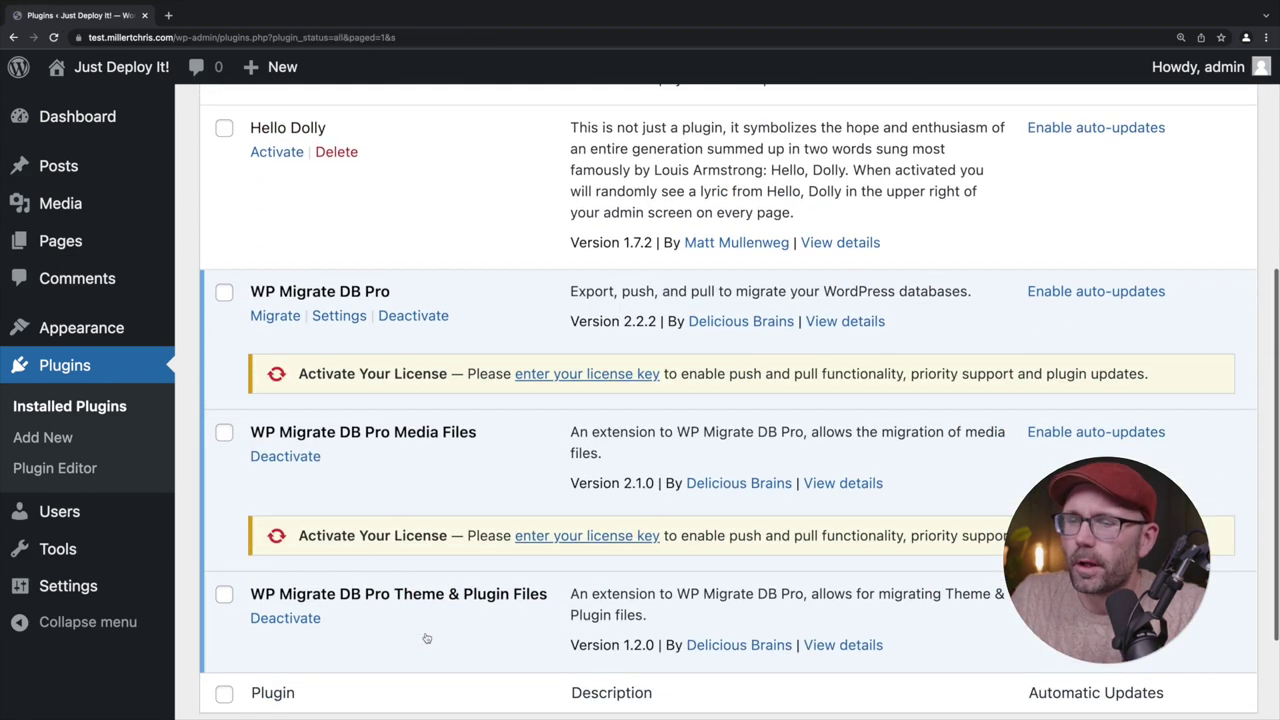
{"action": "mouse_move", "coordinate": [62, 548]}
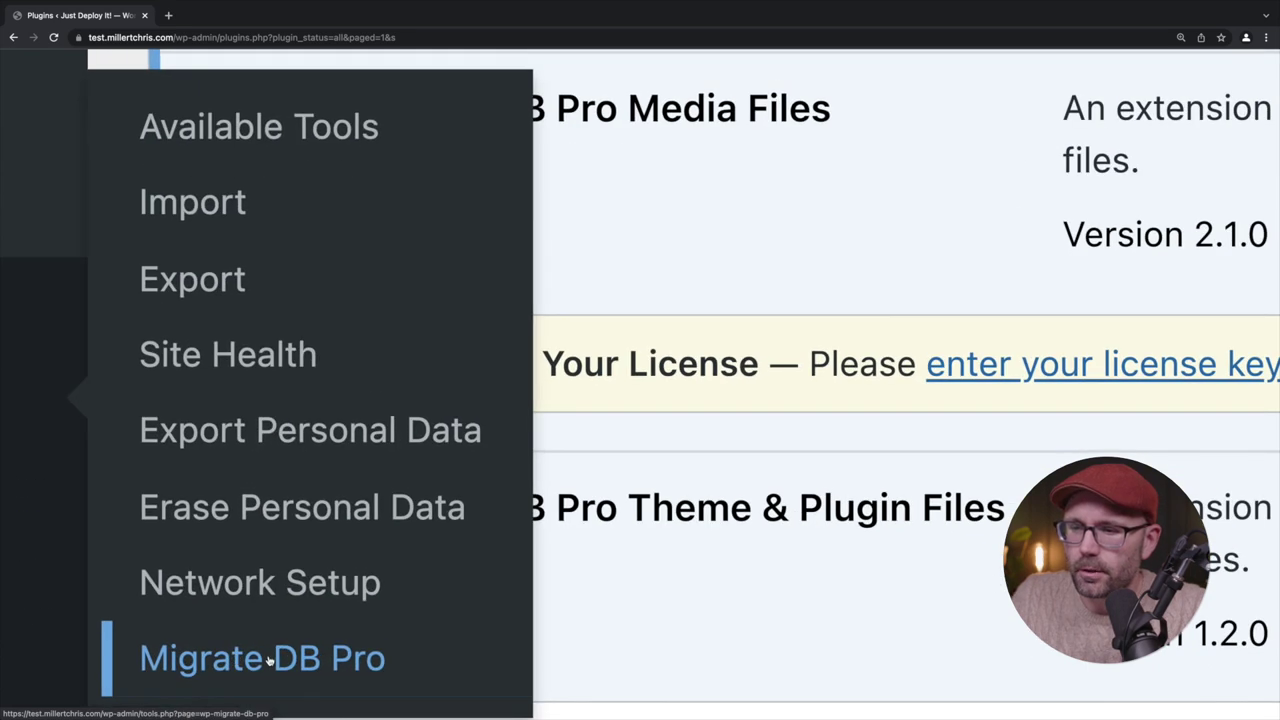
Paste the licence key into Your License on Migrate DB Pro's Settings tab and activate it
{"action": "left_click", "coordinate": [248, 656]}
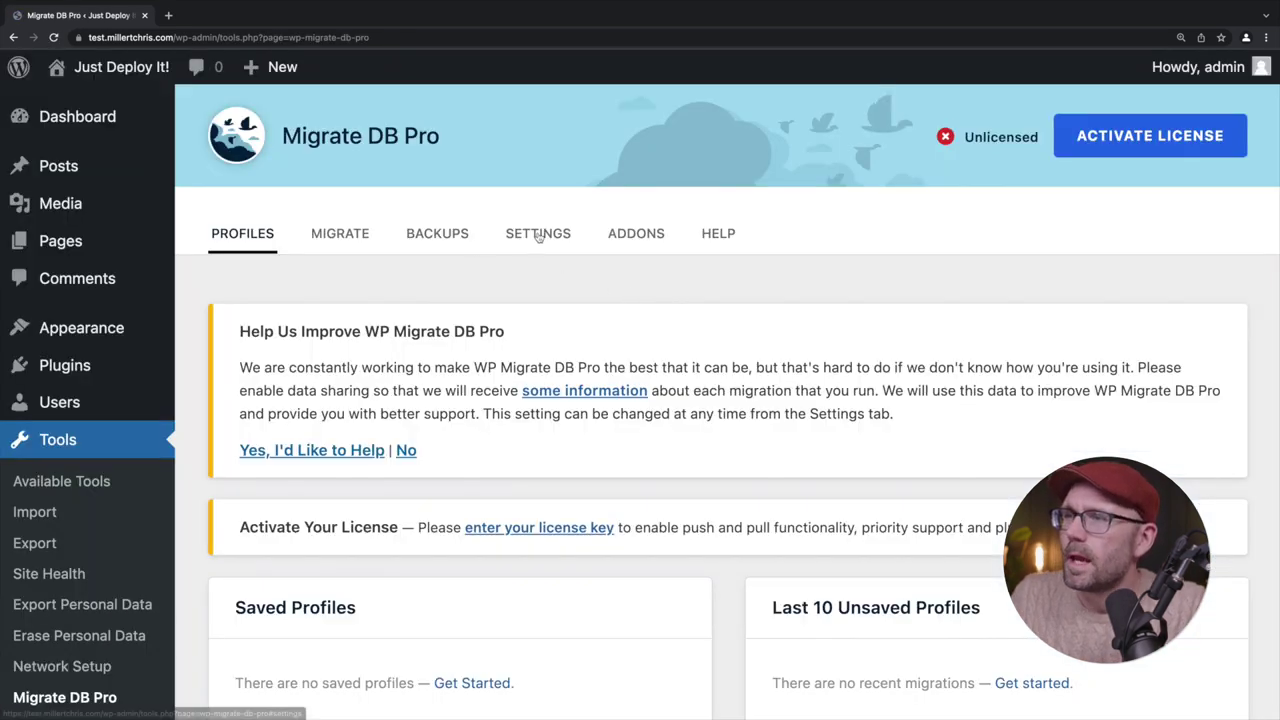
{"action": "left_click", "coordinate": [538, 233]}
{"action": "scroll", "coordinate": [470, 413], "scroll_direction": "down", "scroll_amount": 5}
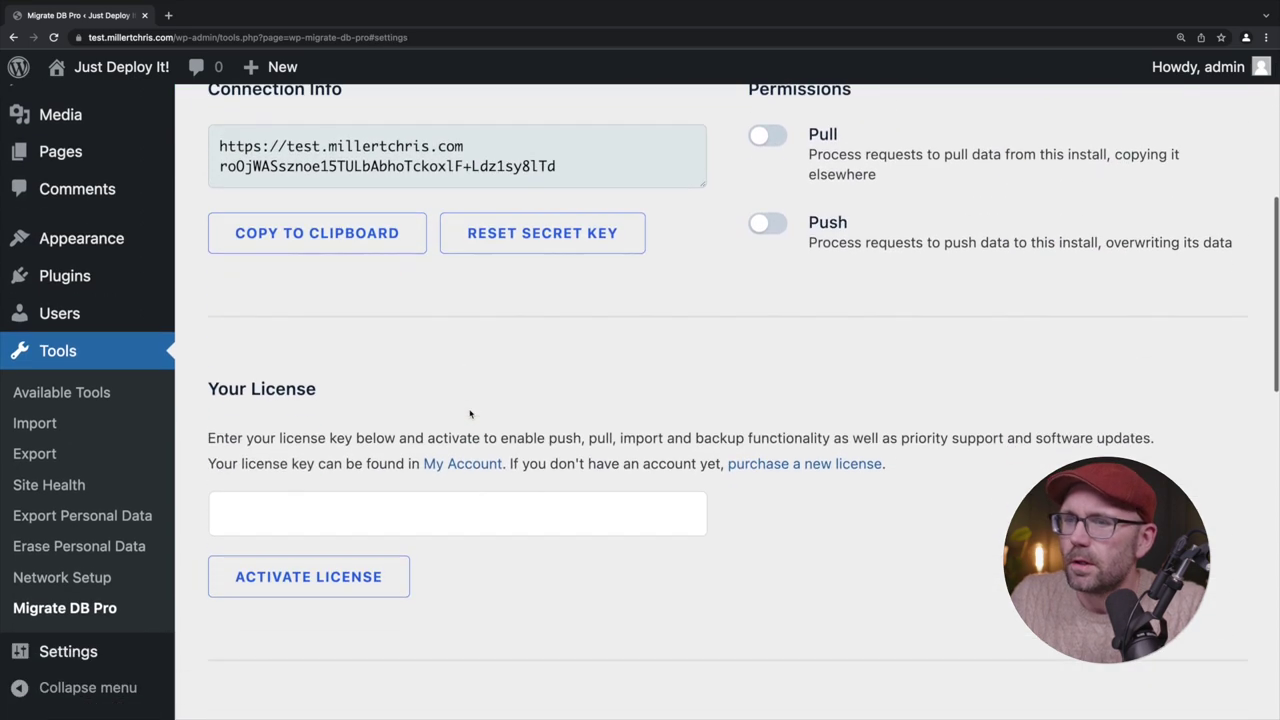
{"action": "scroll", "coordinate": [470, 413], "scroll_direction": "down", "scroll_amount": 2}
{"action": "left_click", "coordinate": [437, 389]}
{"action": "key", "text": "super+v"}
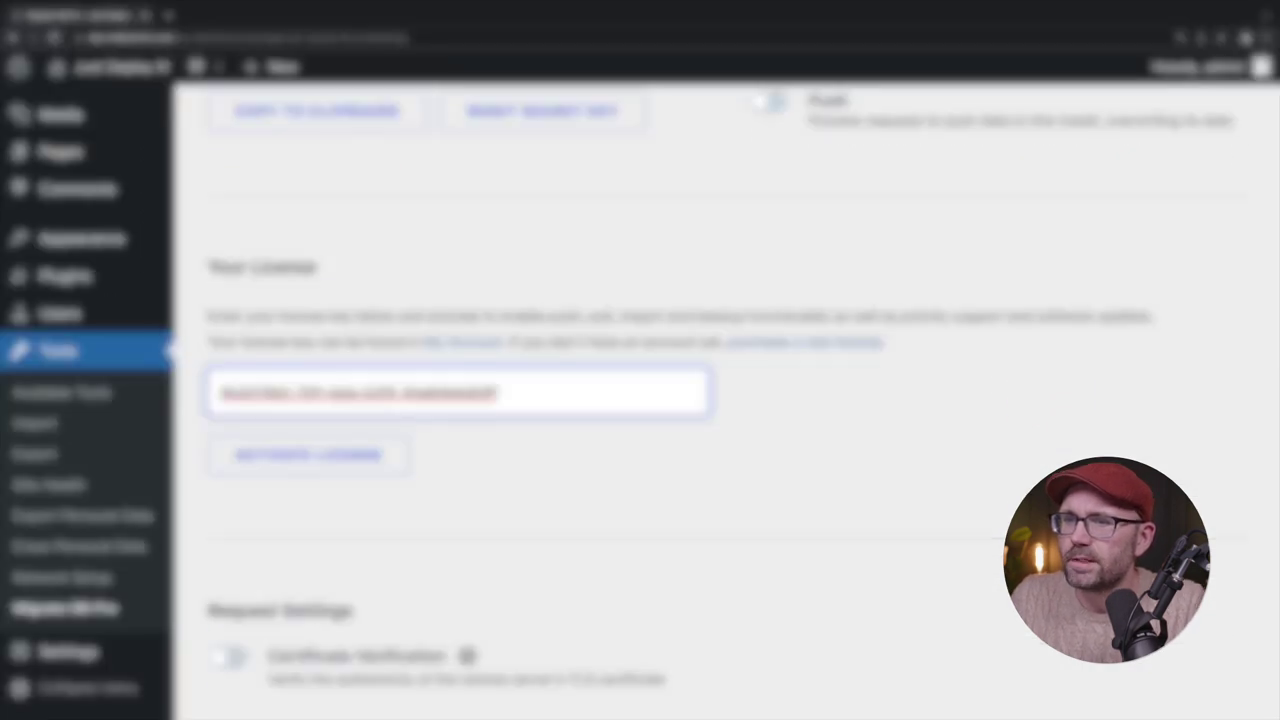
{"action": "left_click", "coordinate": [405, 455]}
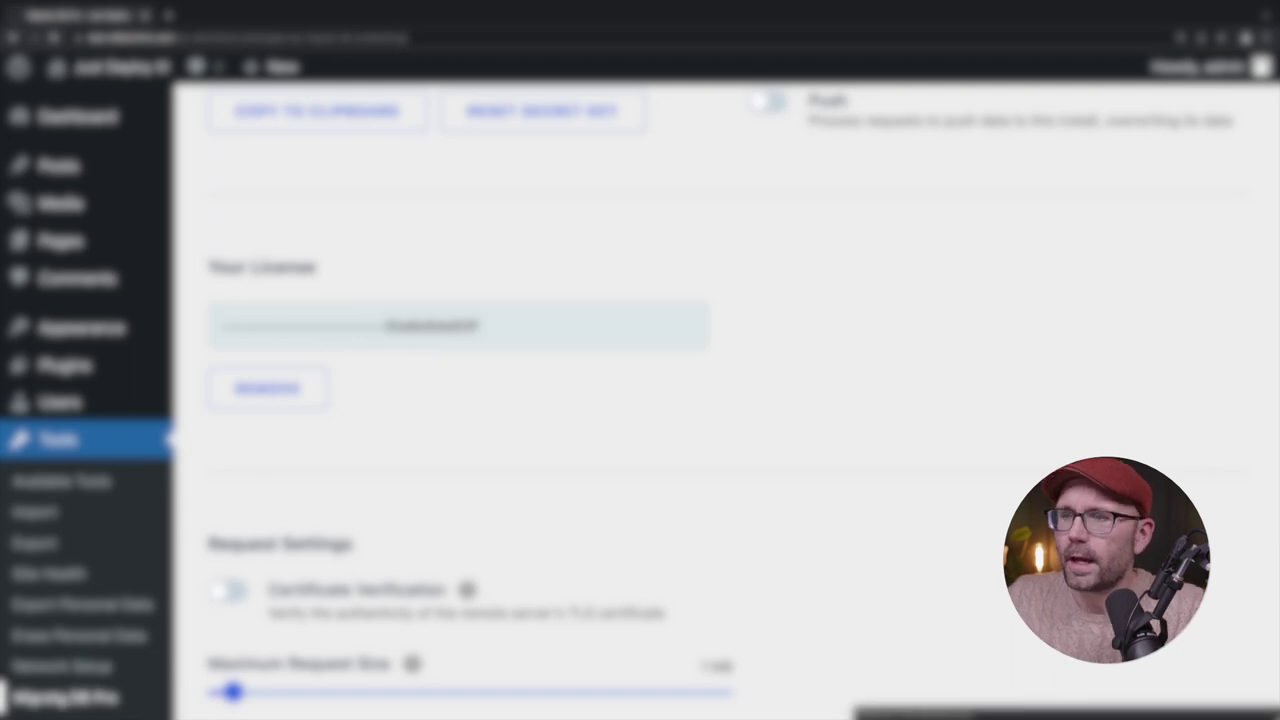
Accept the Migrate DB Pro data-sharing prompt with 'Yes, I'd Like to Help' on staging
{"action": "left_click", "coordinate": [65, 697]}
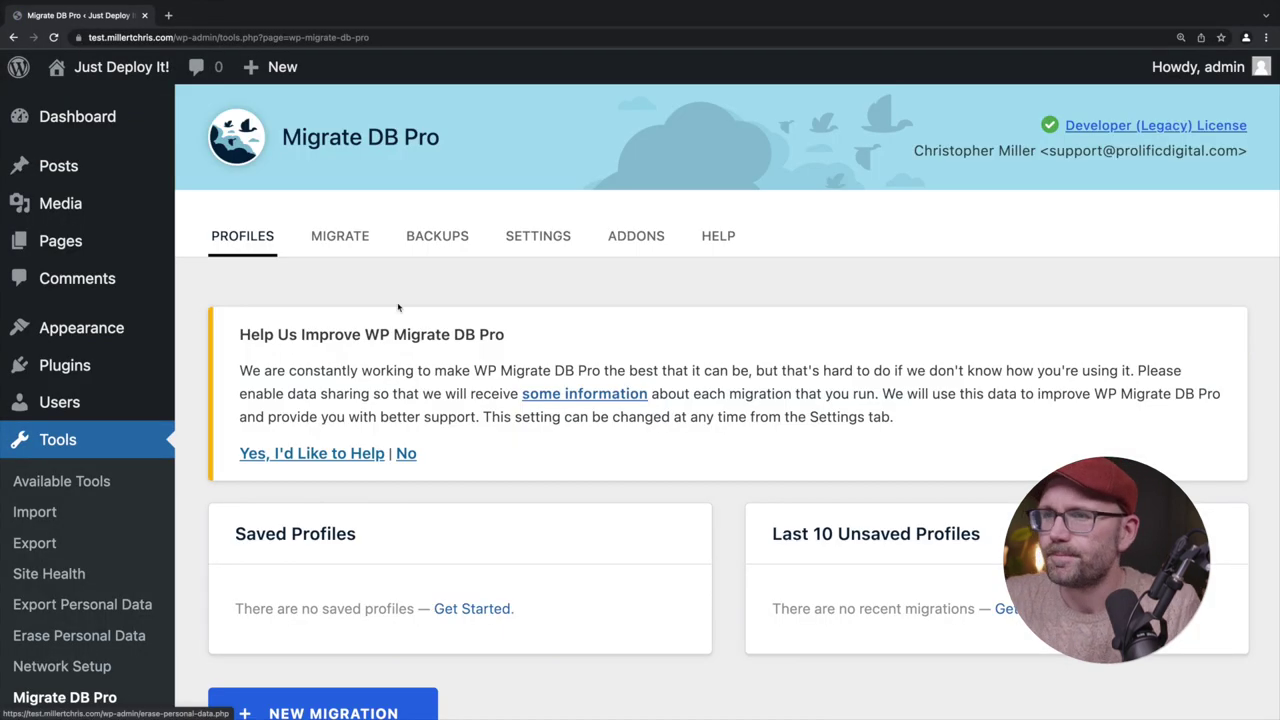
{"action": "scroll", "coordinate": [398, 307], "scroll_direction": "down", "scroll_amount": 1}
{"action": "scroll", "coordinate": [405, 403], "scroll_direction": "down", "scroll_amount": 1}
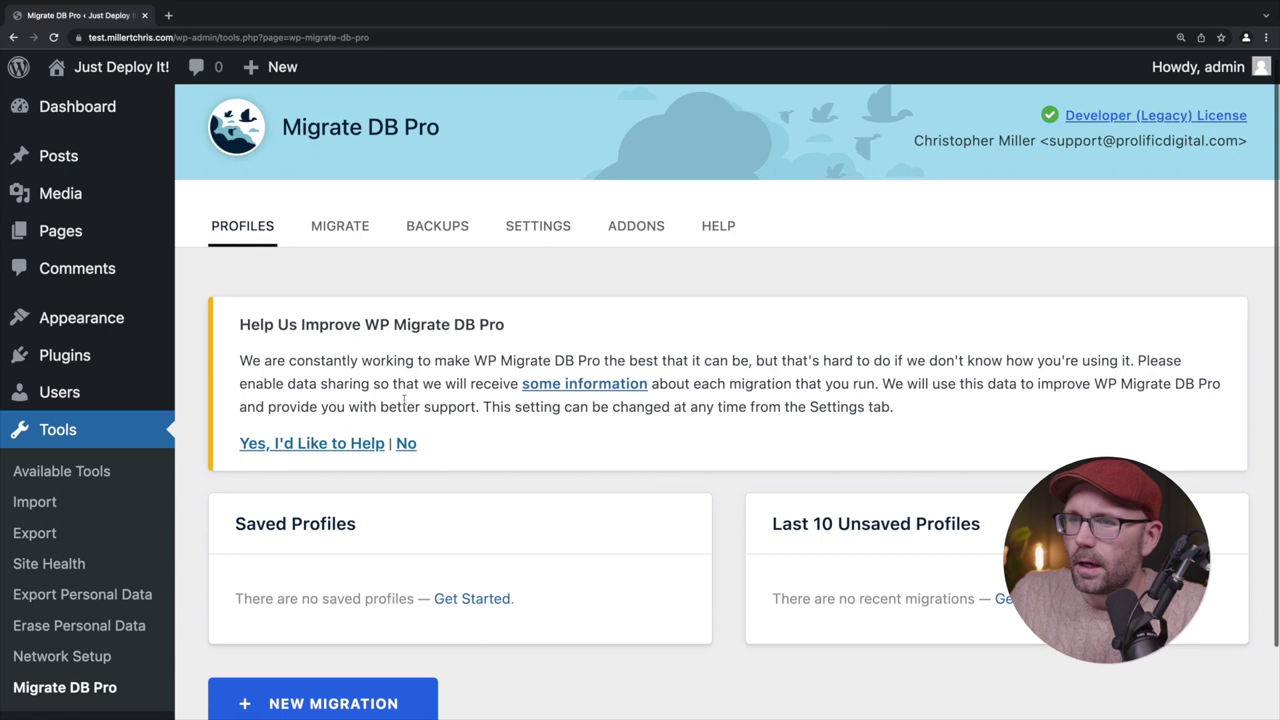
{"action": "left_click", "coordinate": [330, 443]}
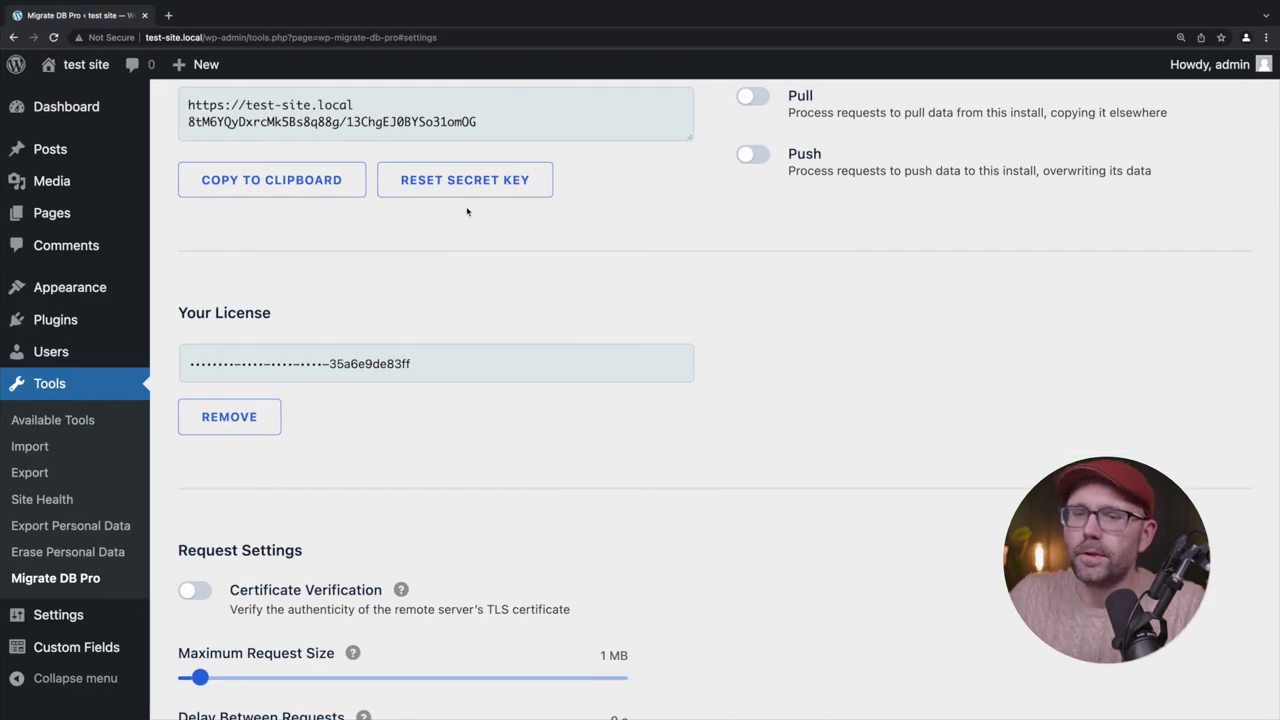
Accept the same data-sharing prompt on the local site's Migrate DB Pro page
{"action": "left_click", "coordinate": [101, 612]}
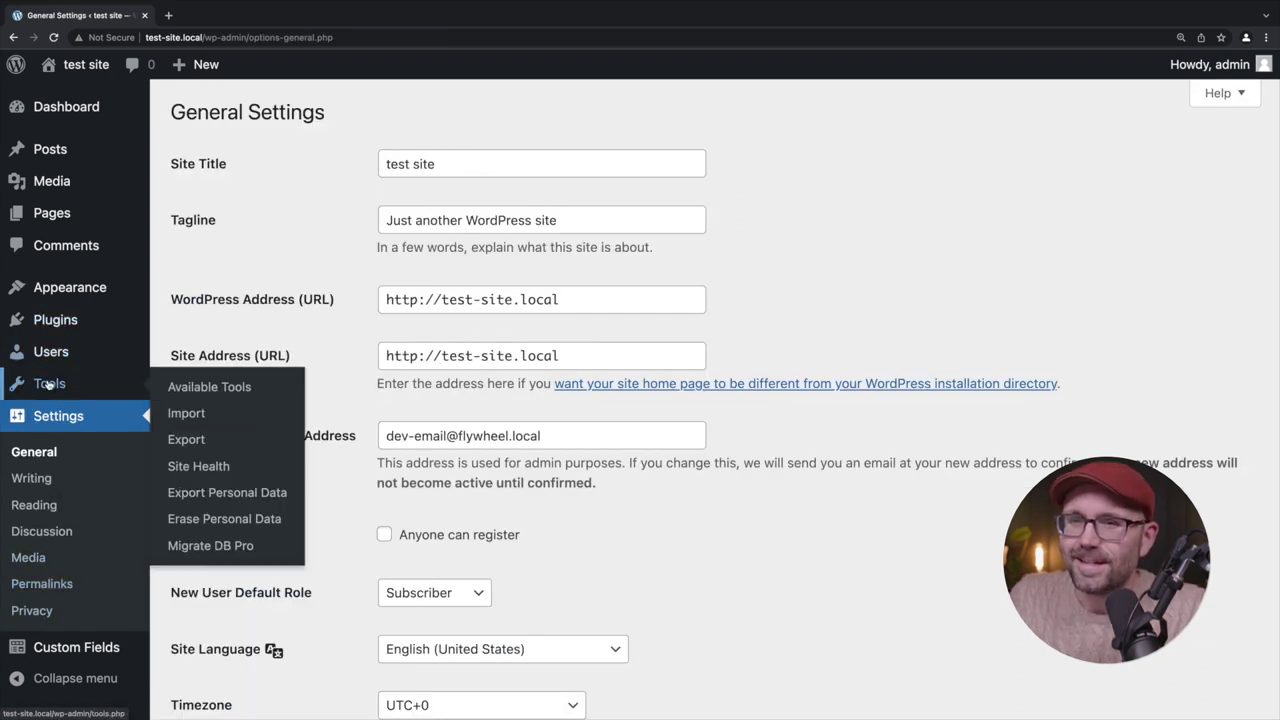
{"action": "left_click", "coordinate": [217, 546]}
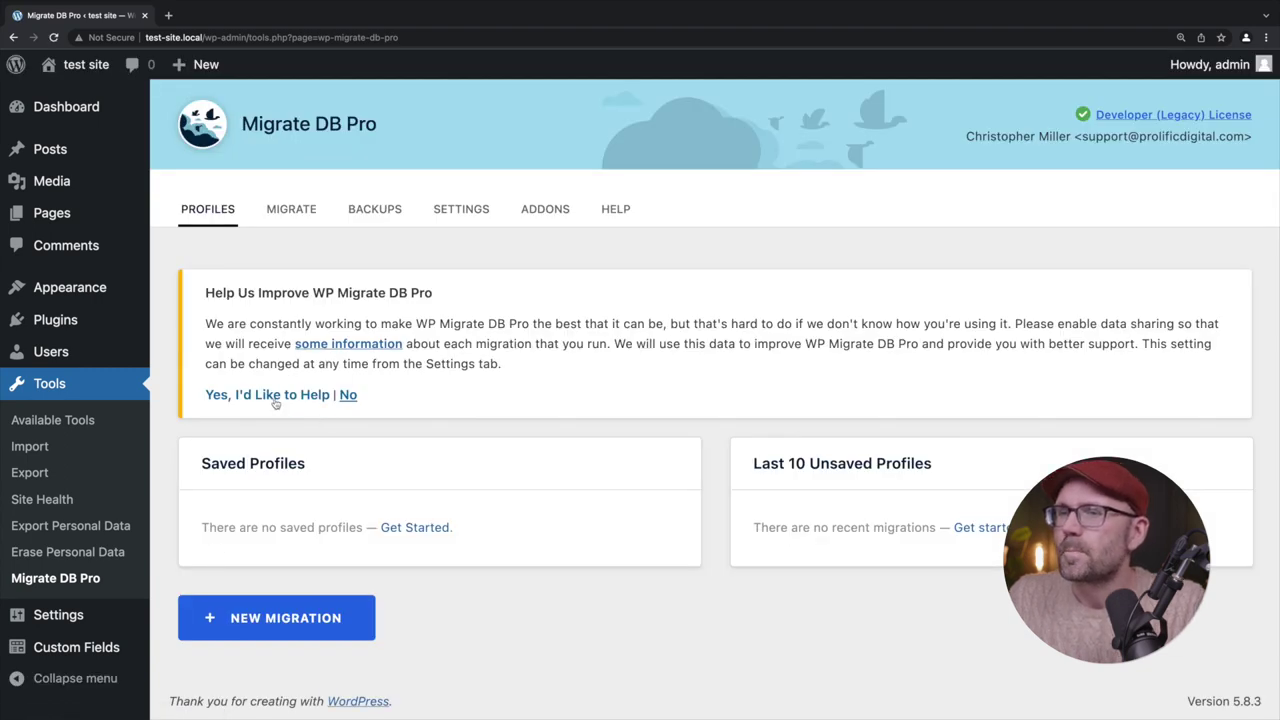
{"action": "left_click", "coordinate": [276, 398]}
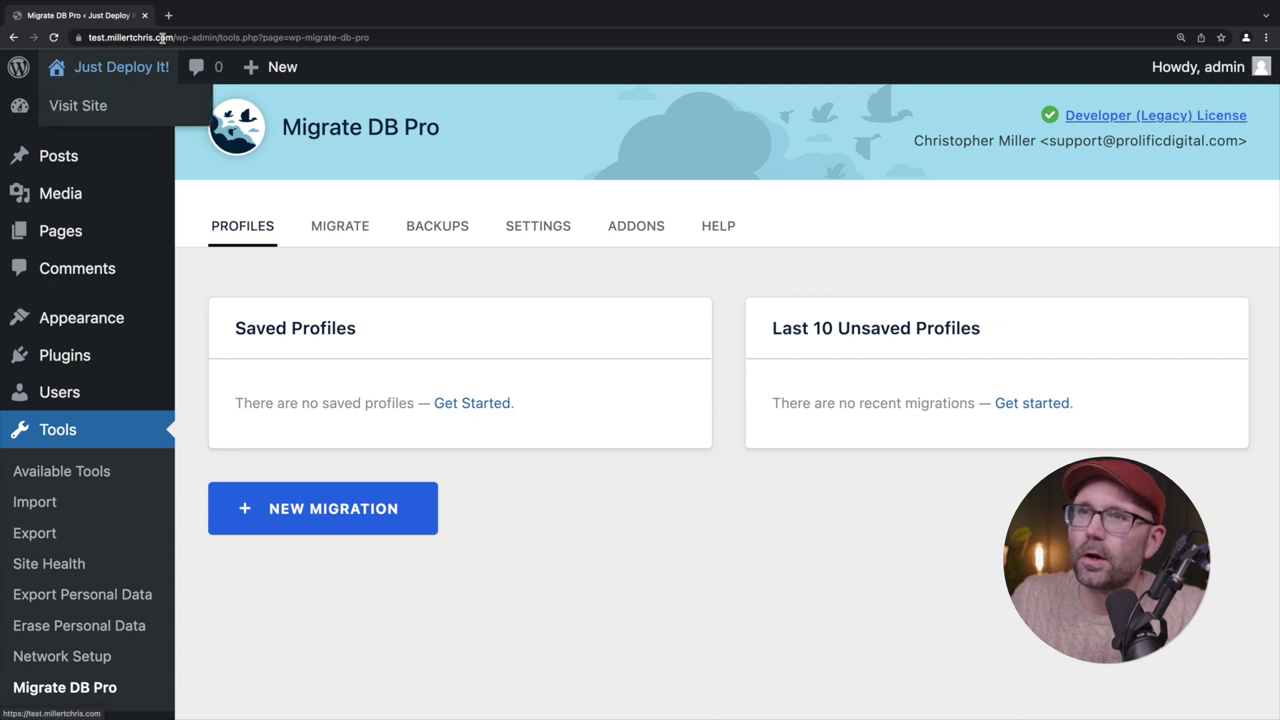
On staging, switch on the Push permission in Migrate DB Pro settings and copy the connection info
{"action": "left_click_drag", "start_coordinate": [88, 37], "coordinate": [217, 38]}
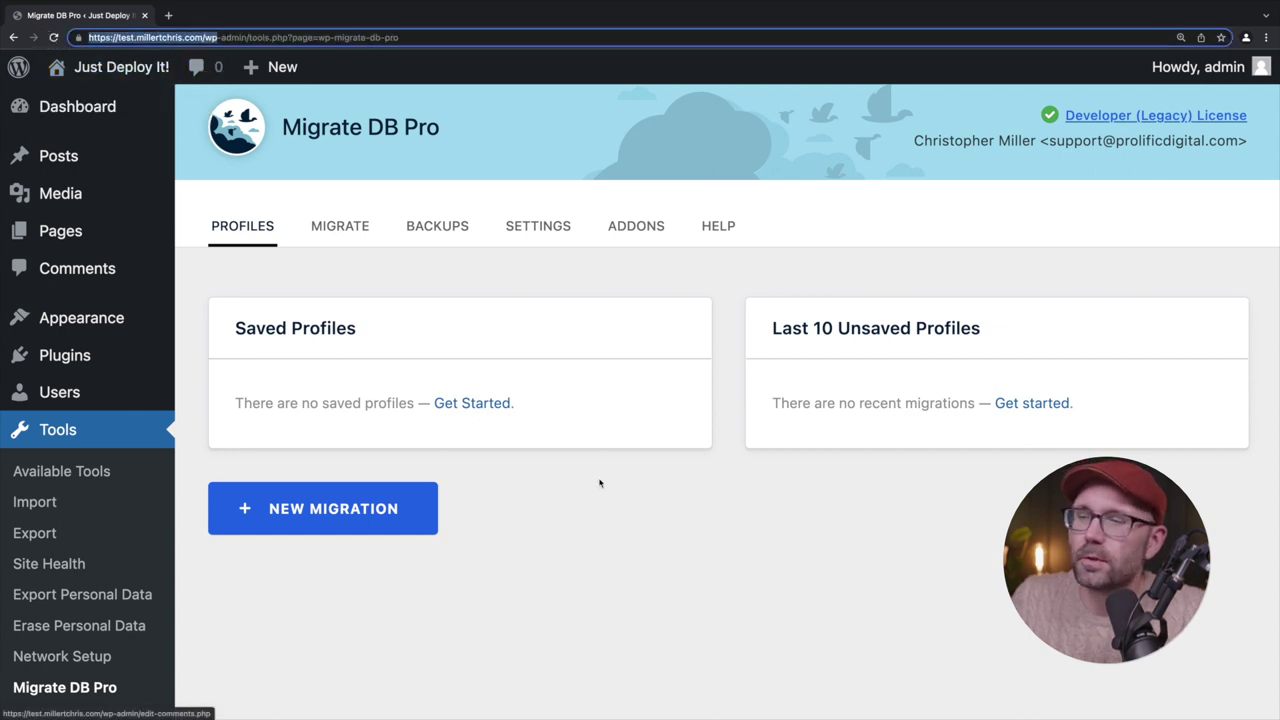
{"action": "left_click", "coordinate": [631, 537]}
{"action": "left_click", "coordinate": [527, 224]}
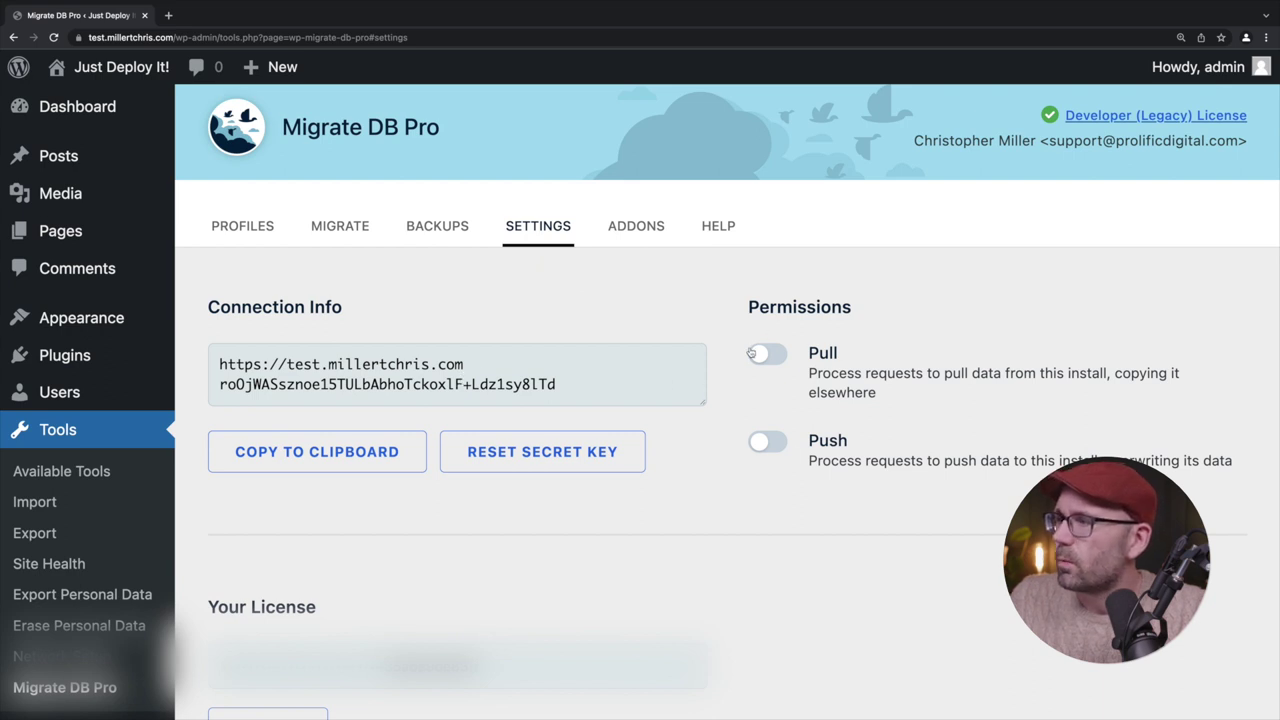
{"action": "left_click", "coordinate": [770, 444]}
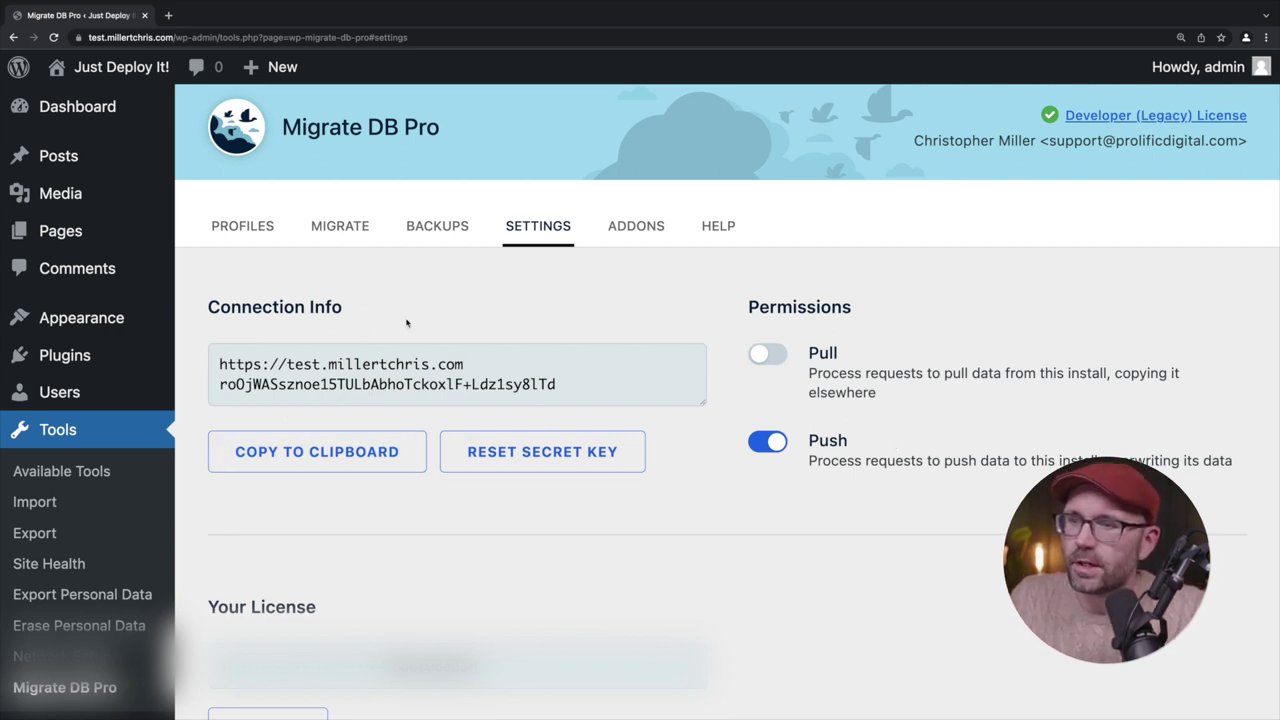
{"action": "left_click", "coordinate": [275, 469]}
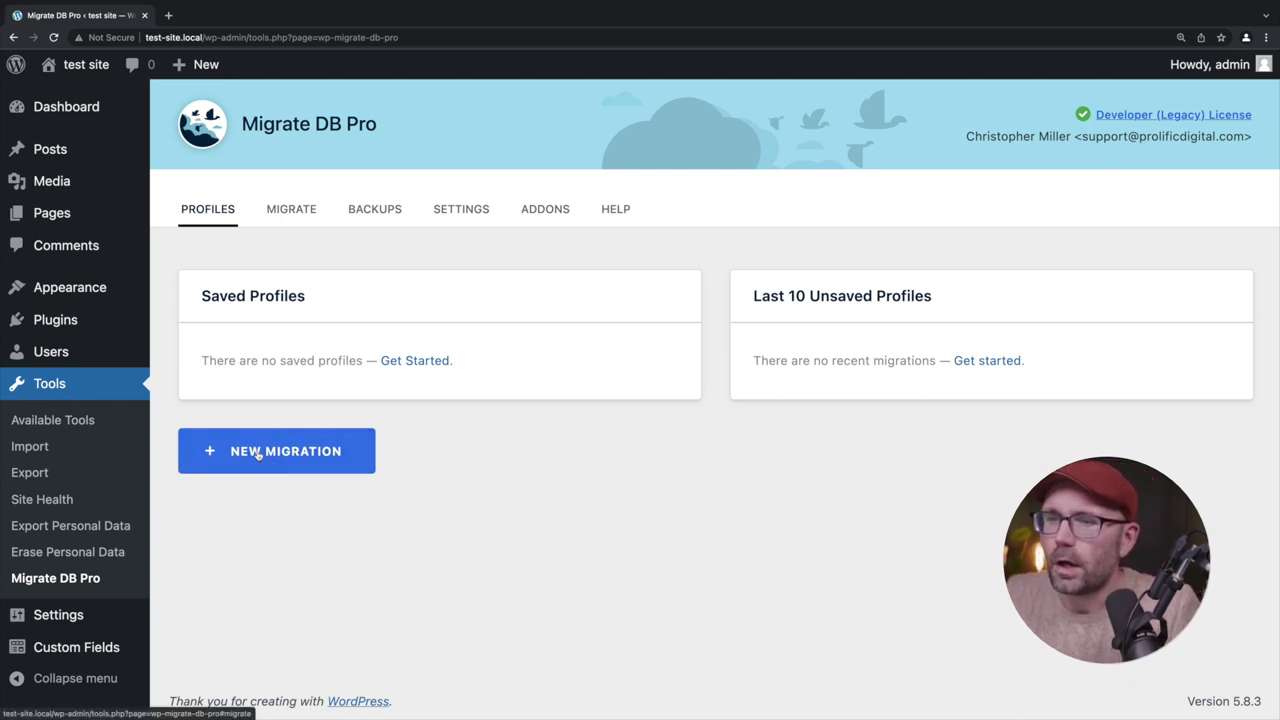
Start a New Migration from the local site's Migrate DB Pro Profiles tab
{"action": "left_click", "coordinate": [257, 451]}
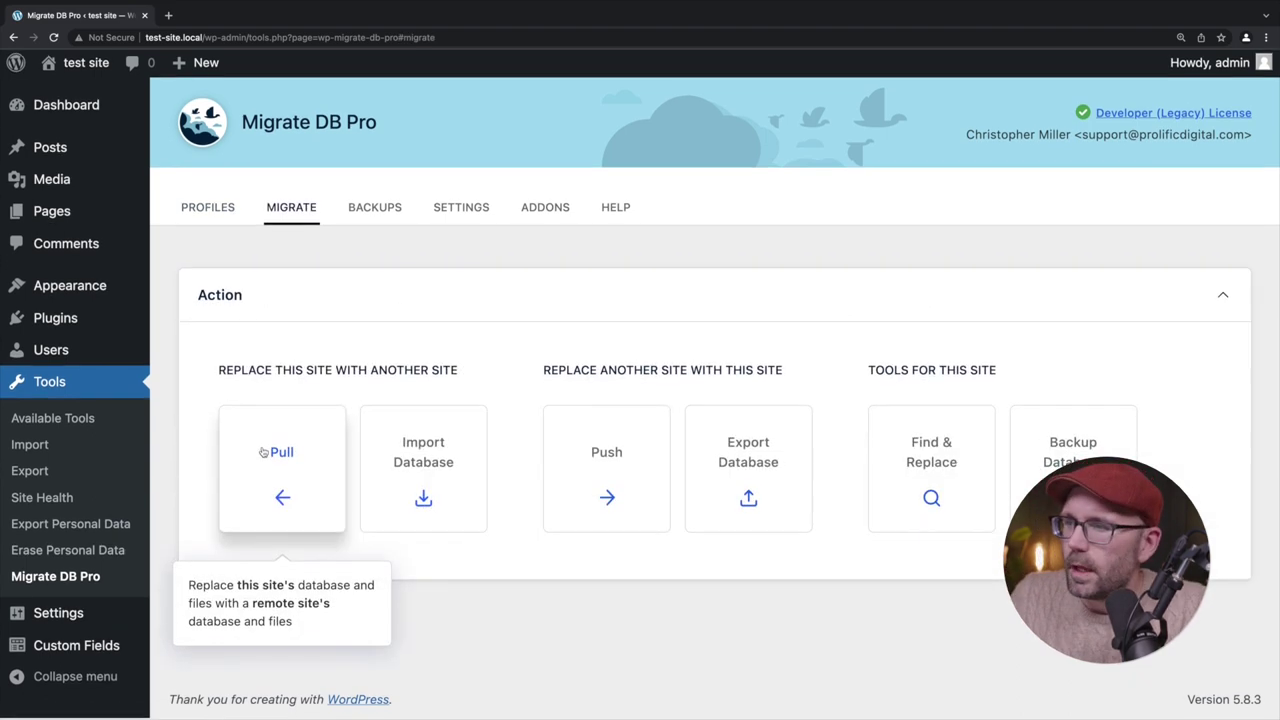
{"action": "mouse_move", "coordinate": [655, 444]}
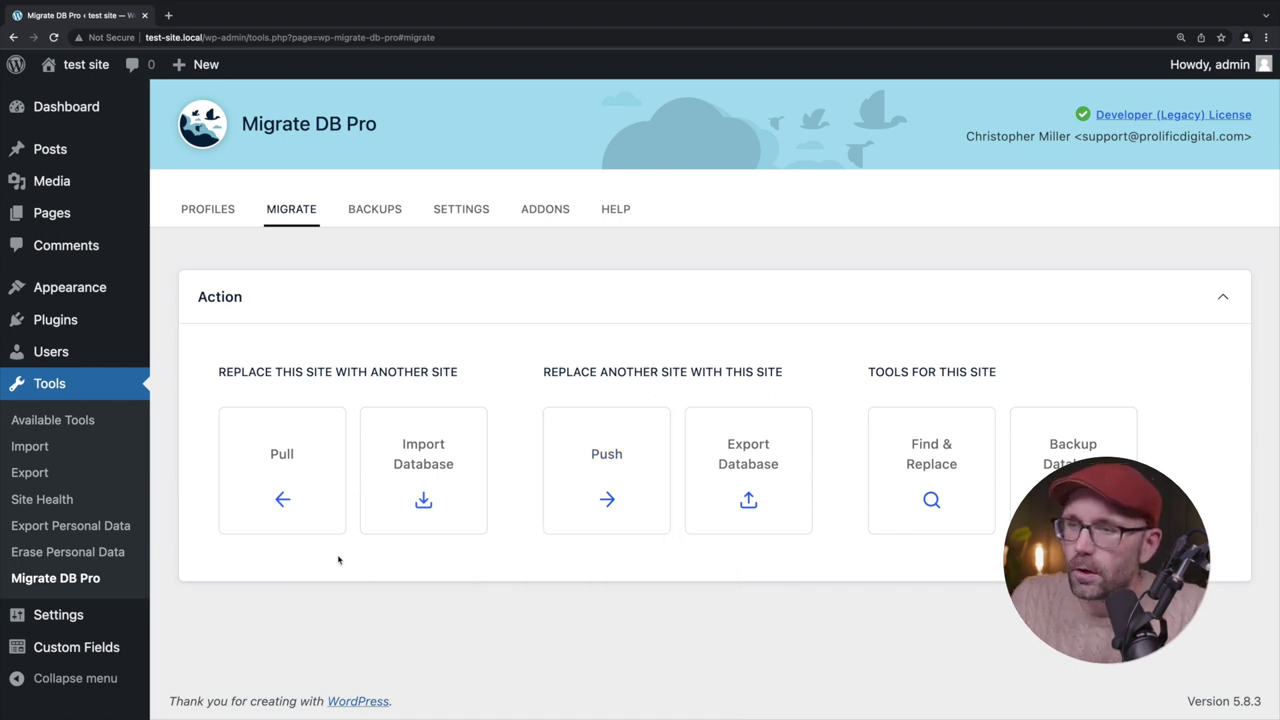
{"action": "mouse_move", "coordinate": [296, 467]}
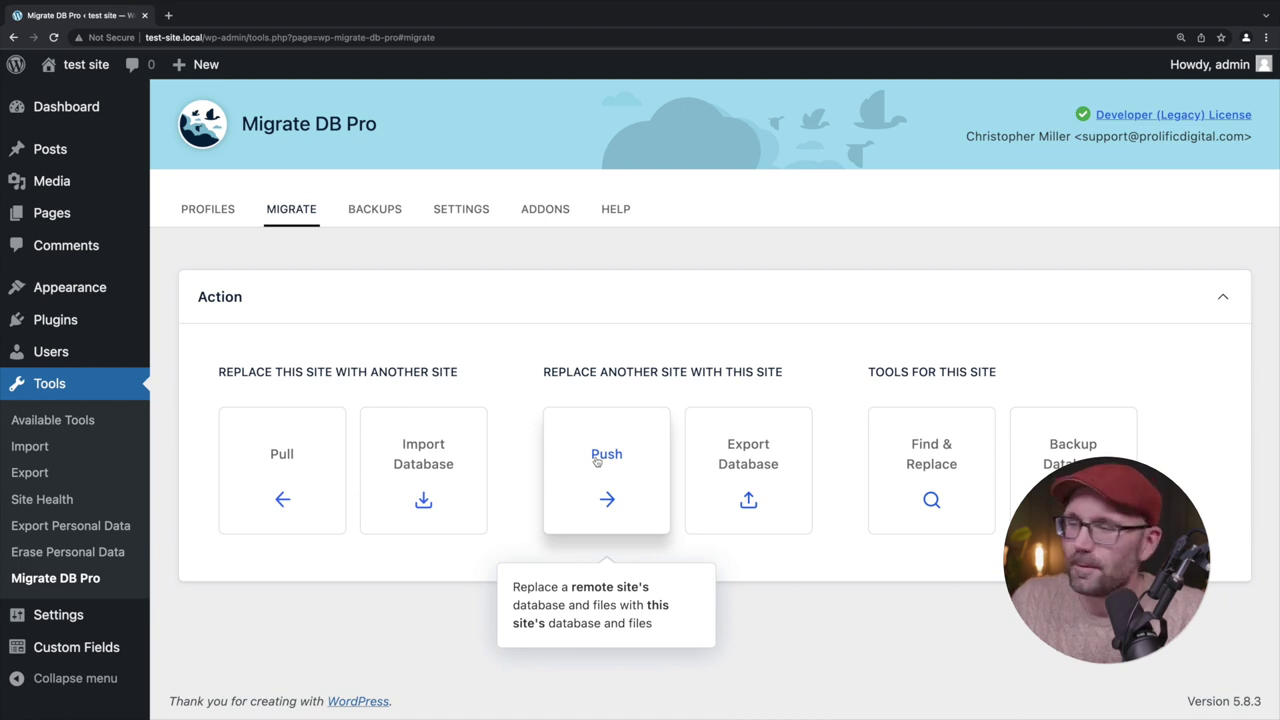
Choose Push and paste the staging connection info into the Remote Site box
{"action": "left_click", "coordinate": [597, 461]}
{"action": "left_click", "coordinate": [345, 449]}
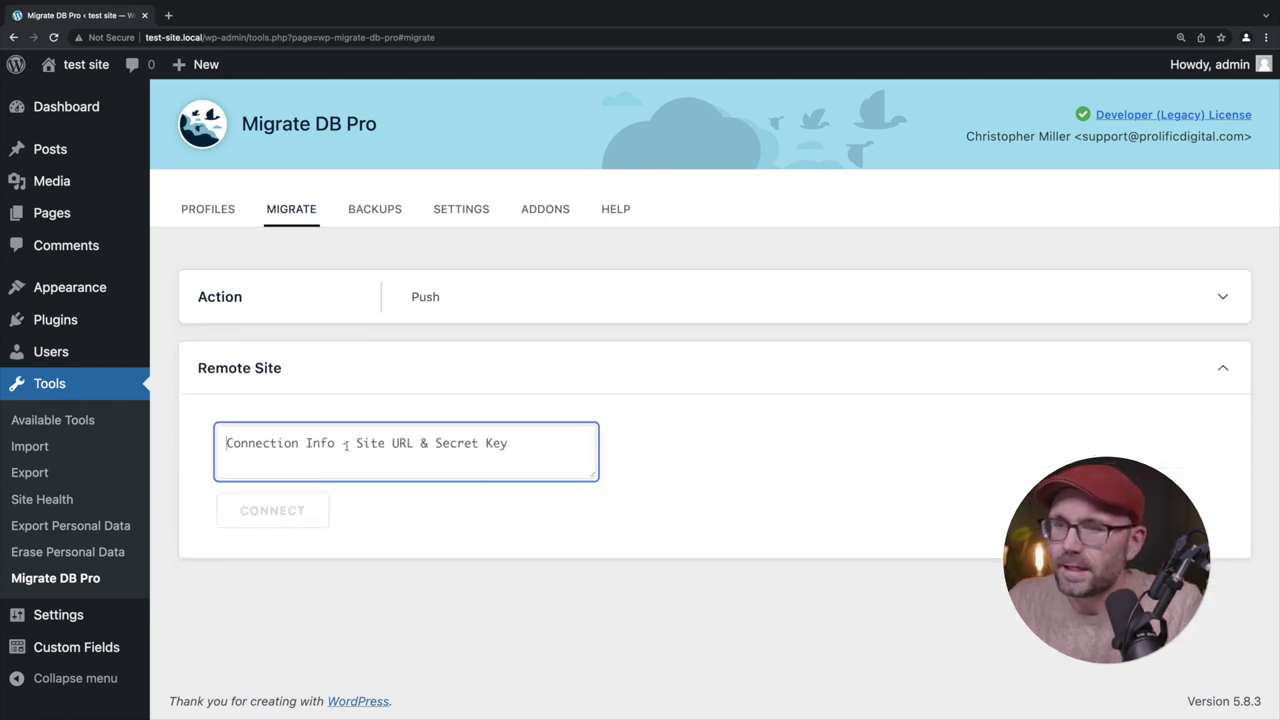
{"action": "key", "text": "super+v"}
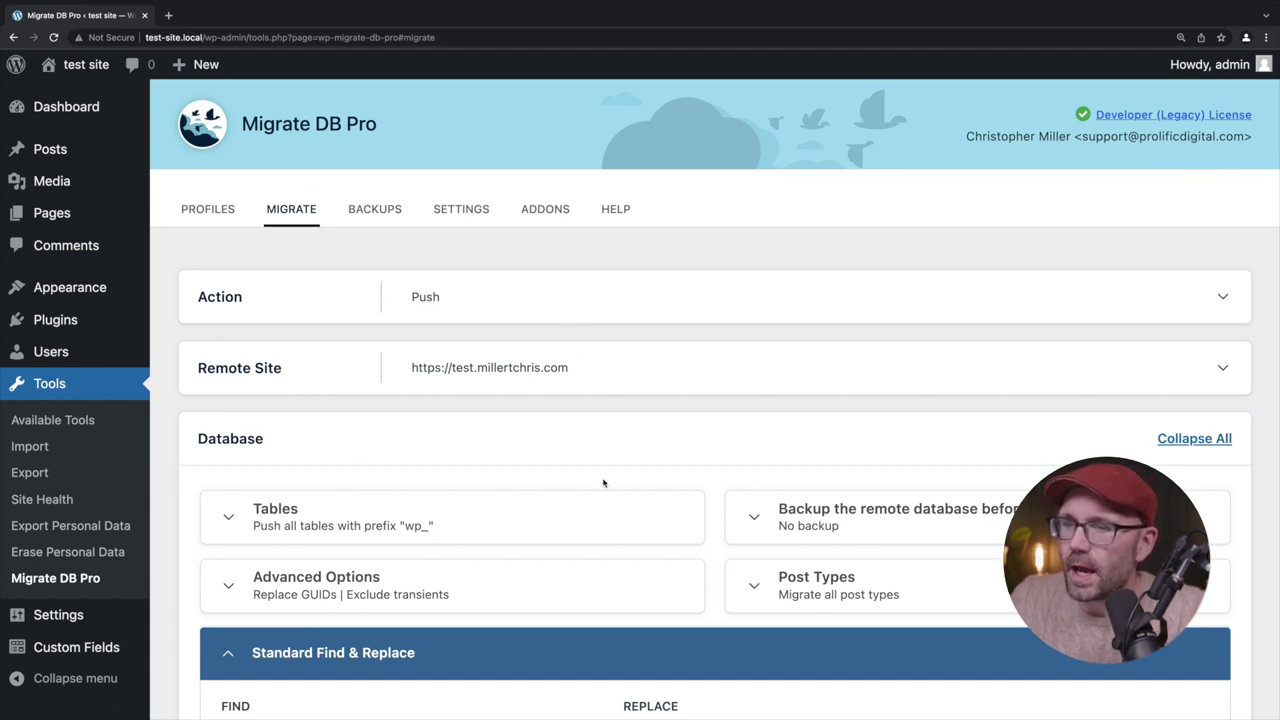
Keep the push covering all wp_ tables with no remote backup
{"action": "scroll", "coordinate": [603, 483], "scroll_direction": "down", "scroll_amount": 3}
{"action": "scroll", "coordinate": [603, 483], "scroll_direction": "down", "scroll_amount": 2}
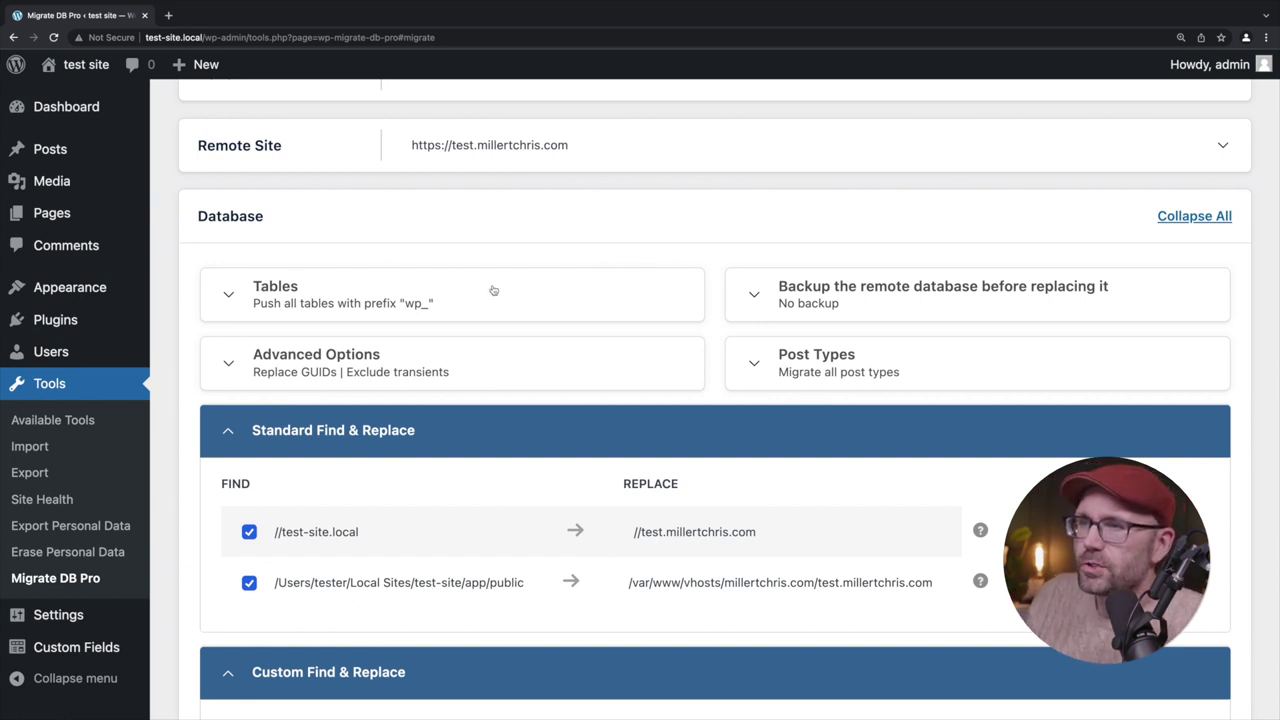
{"action": "left_click", "coordinate": [580, 288]}
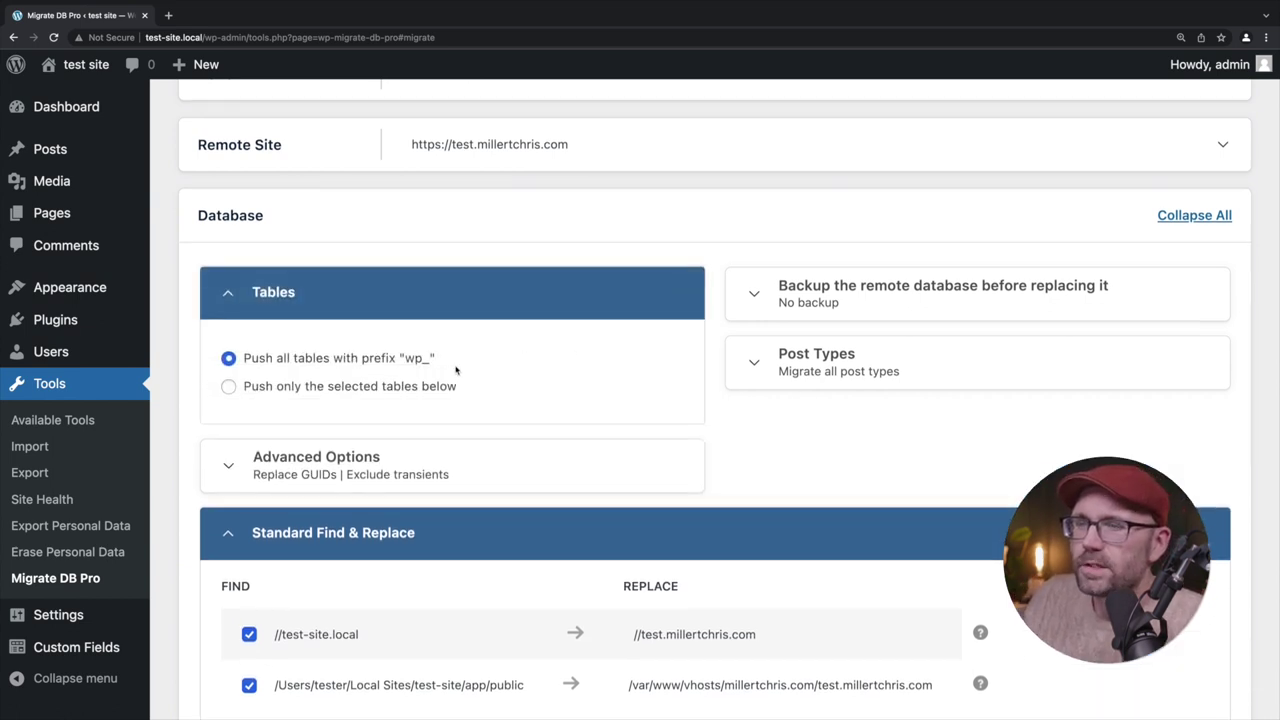
{"action": "scroll", "coordinate": [456, 371], "scroll_direction": "down", "scroll_amount": 1}
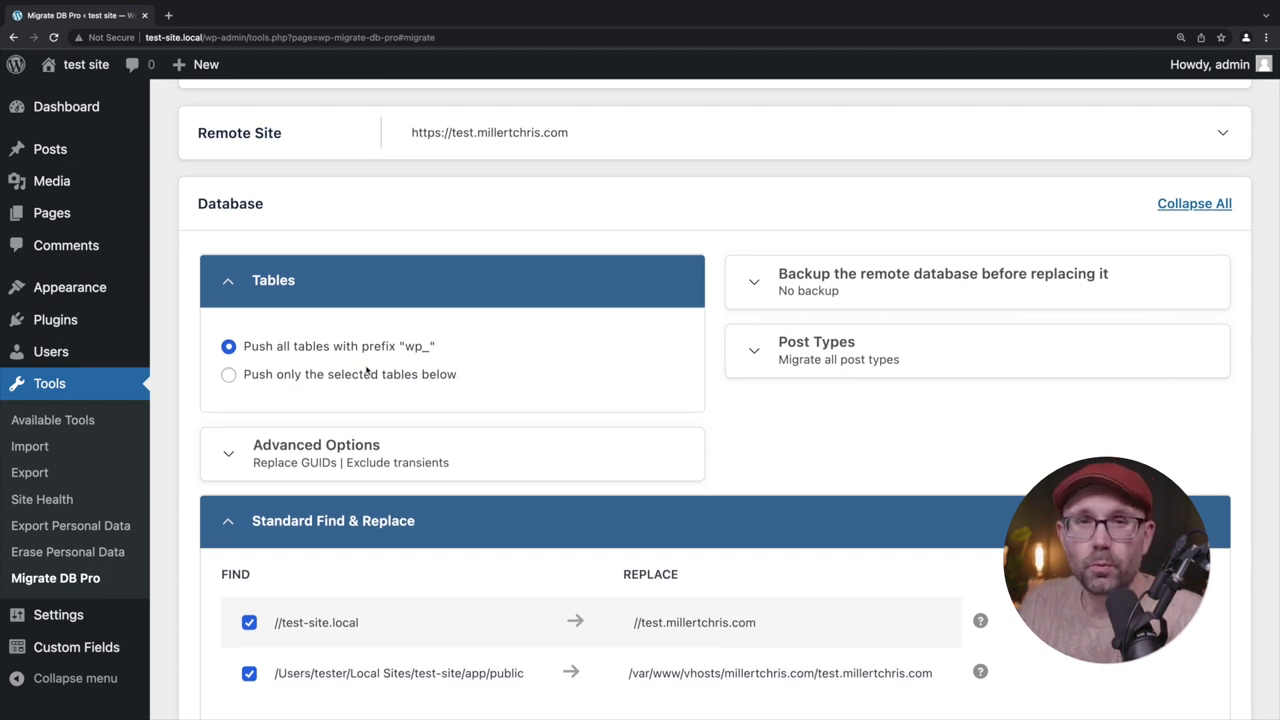
{"action": "left_click", "coordinate": [320, 377]}
{"action": "scroll", "coordinate": [423, 452], "scroll_direction": "down", "scroll_amount": 3}
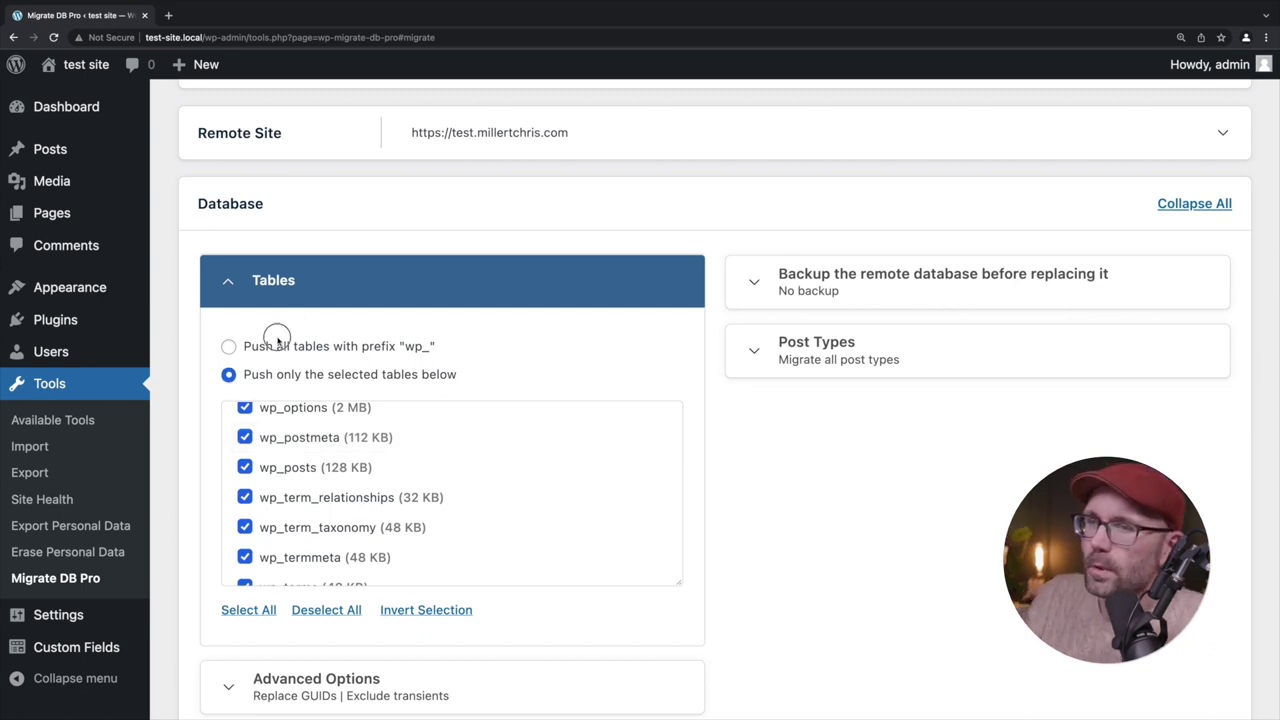
{"action": "left_click", "coordinate": [270, 346]}
{"action": "left_click", "coordinate": [455, 281]}
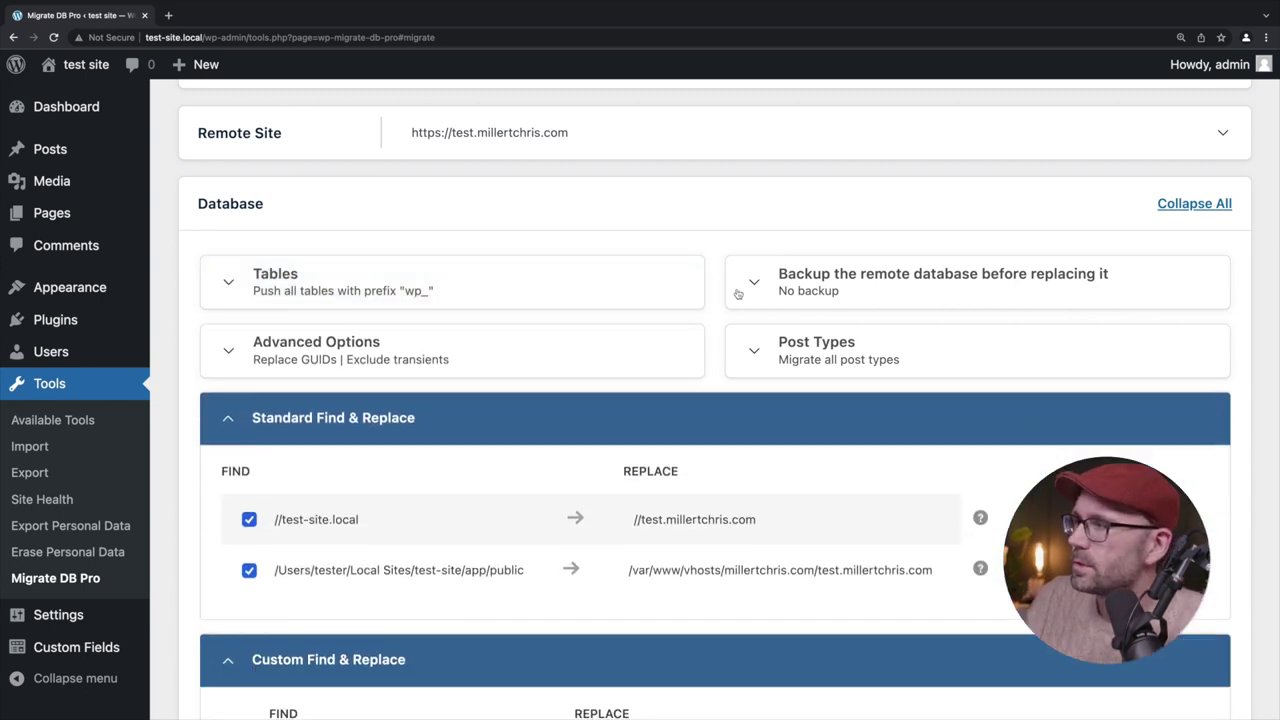
{"action": "left_click", "coordinate": [886, 298]}
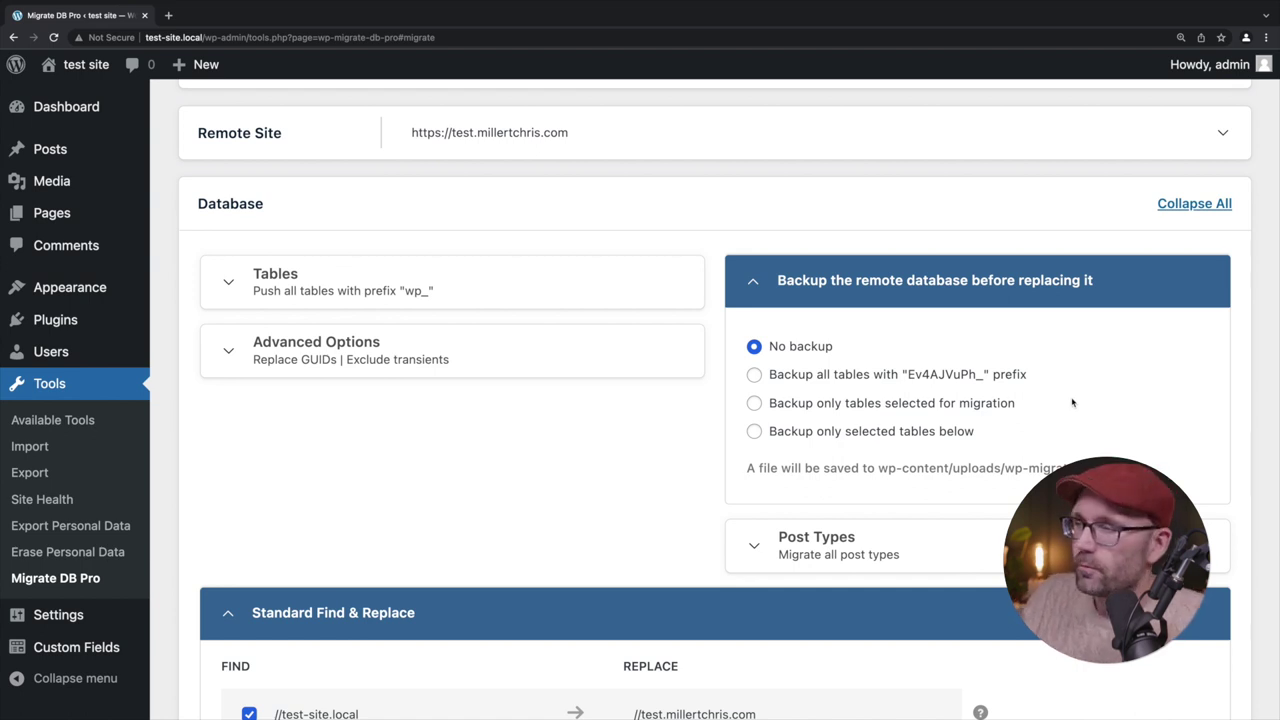
{"action": "left_click", "coordinate": [930, 290]}
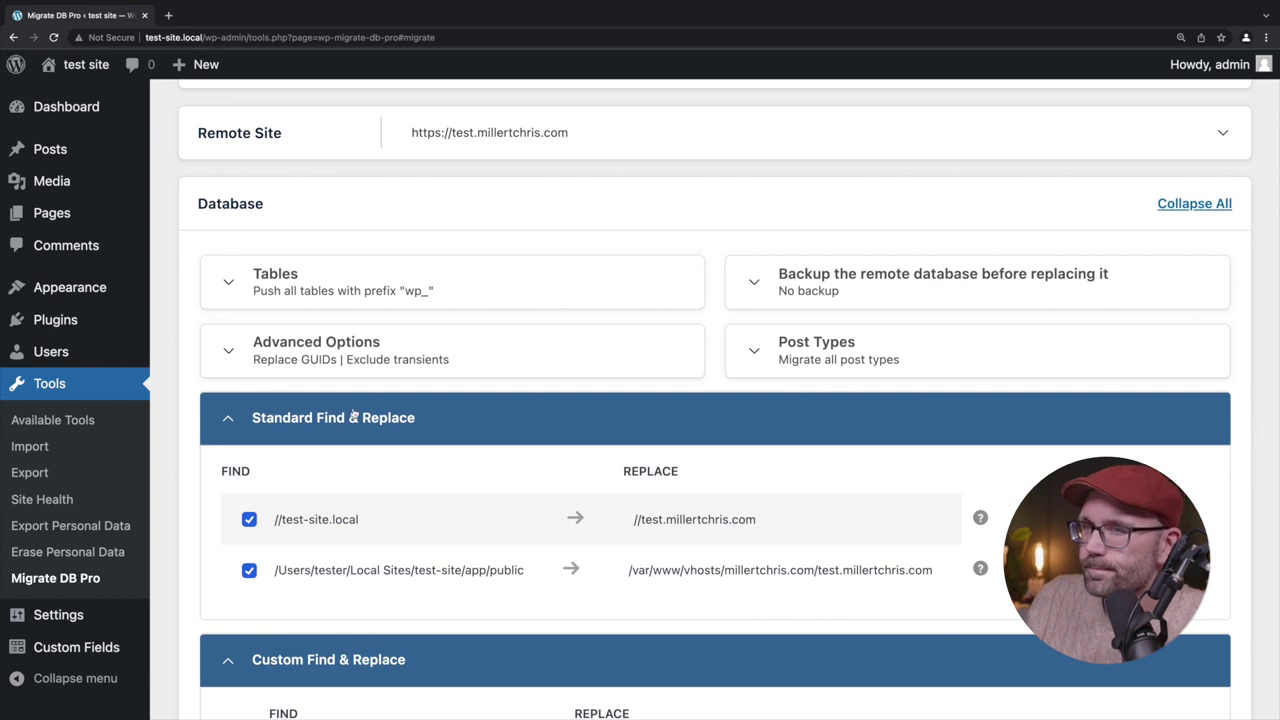
Review the advanced options and the //test-site.local URL and path find-and-replace mappings
{"action": "left_click", "coordinate": [318, 370]}
{"action": "scroll", "coordinate": [542, 511], "scroll_direction": "down", "scroll_amount": 1}
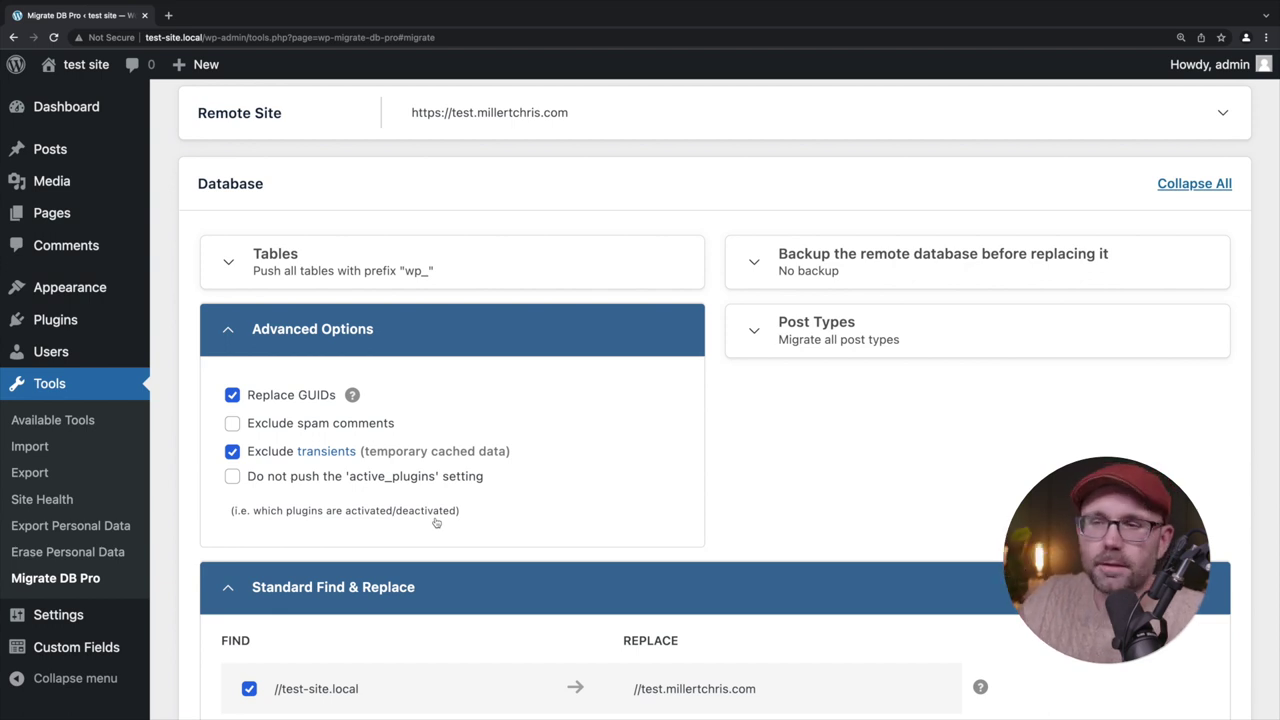
{"action": "left_click", "coordinate": [600, 330]}
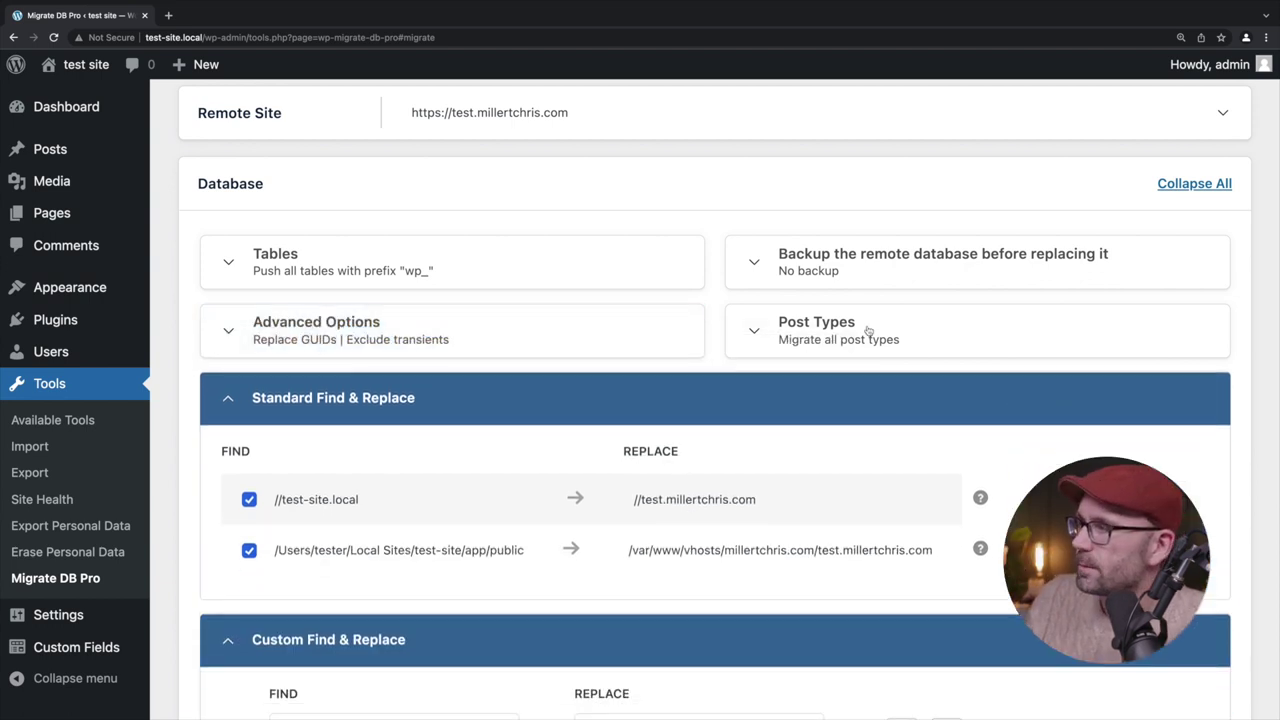
Keep Post Types set to migrate all post types
{"action": "left_click", "coordinate": [868, 331]}
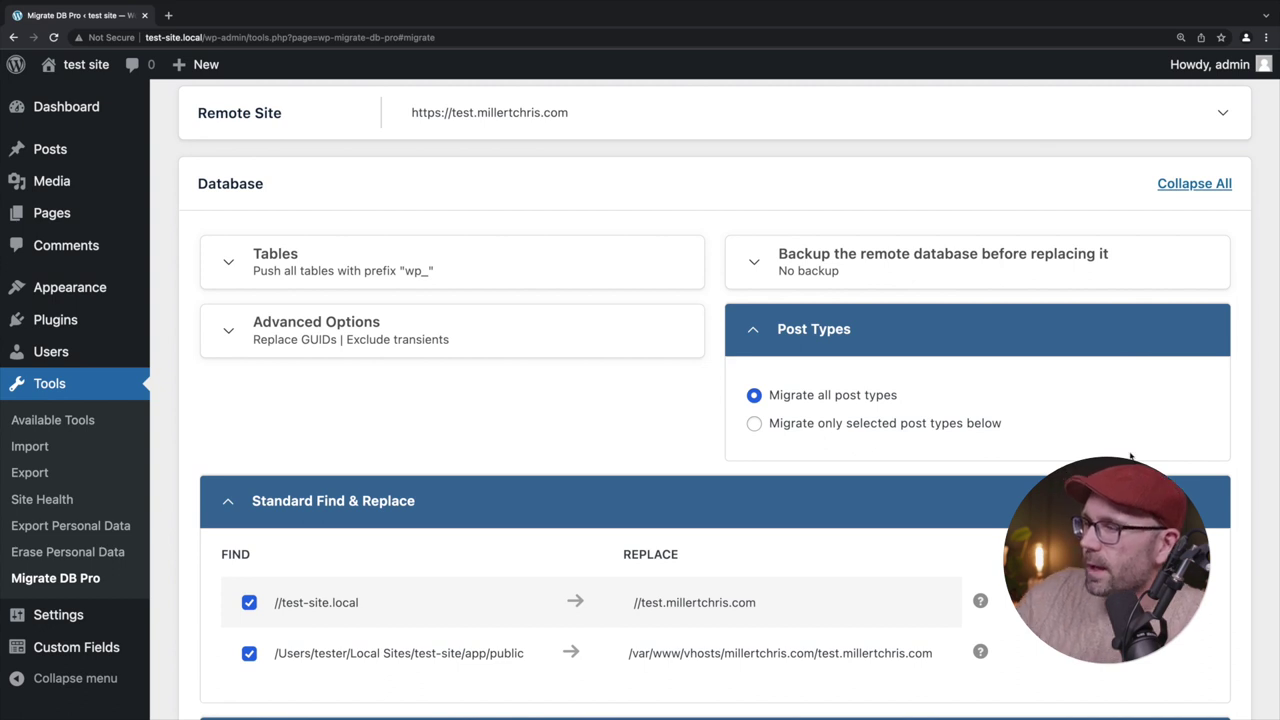
{"action": "left_click", "coordinate": [893, 425]}
{"action": "scroll", "coordinate": [860, 552], "scroll_direction": "down", "scroll_amount": 2}
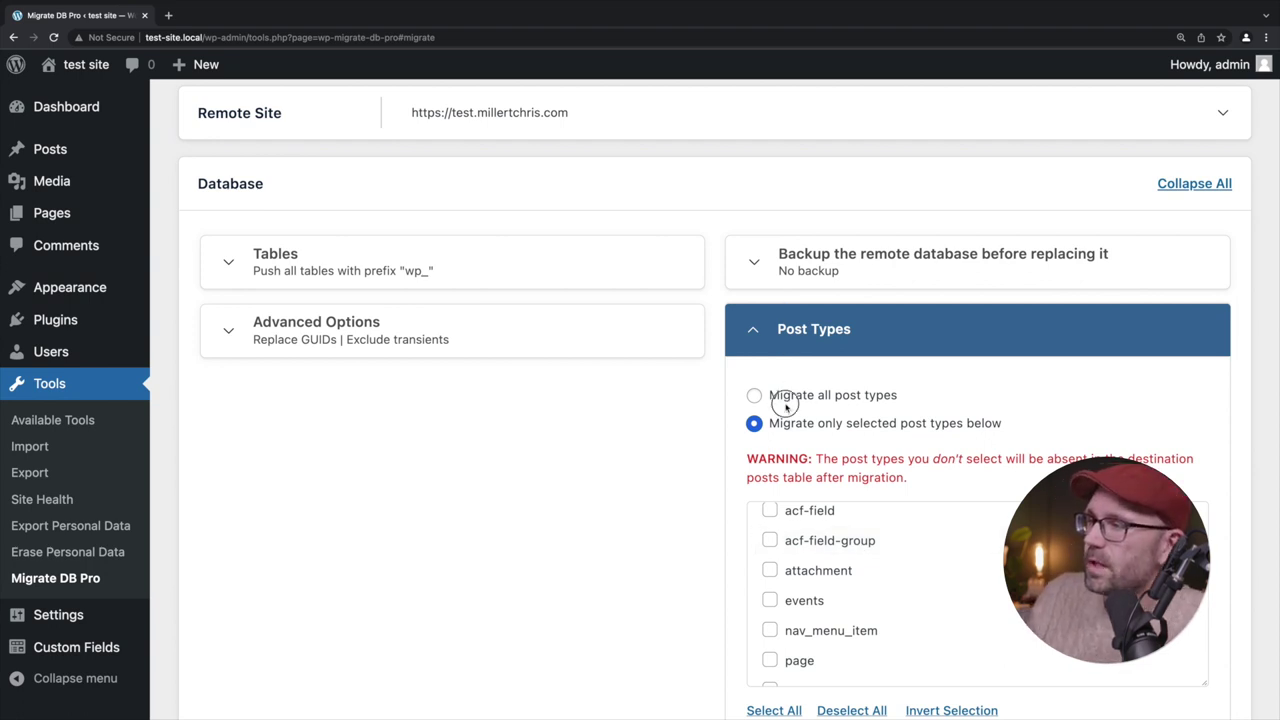
{"action": "left_click", "coordinate": [754, 395]}
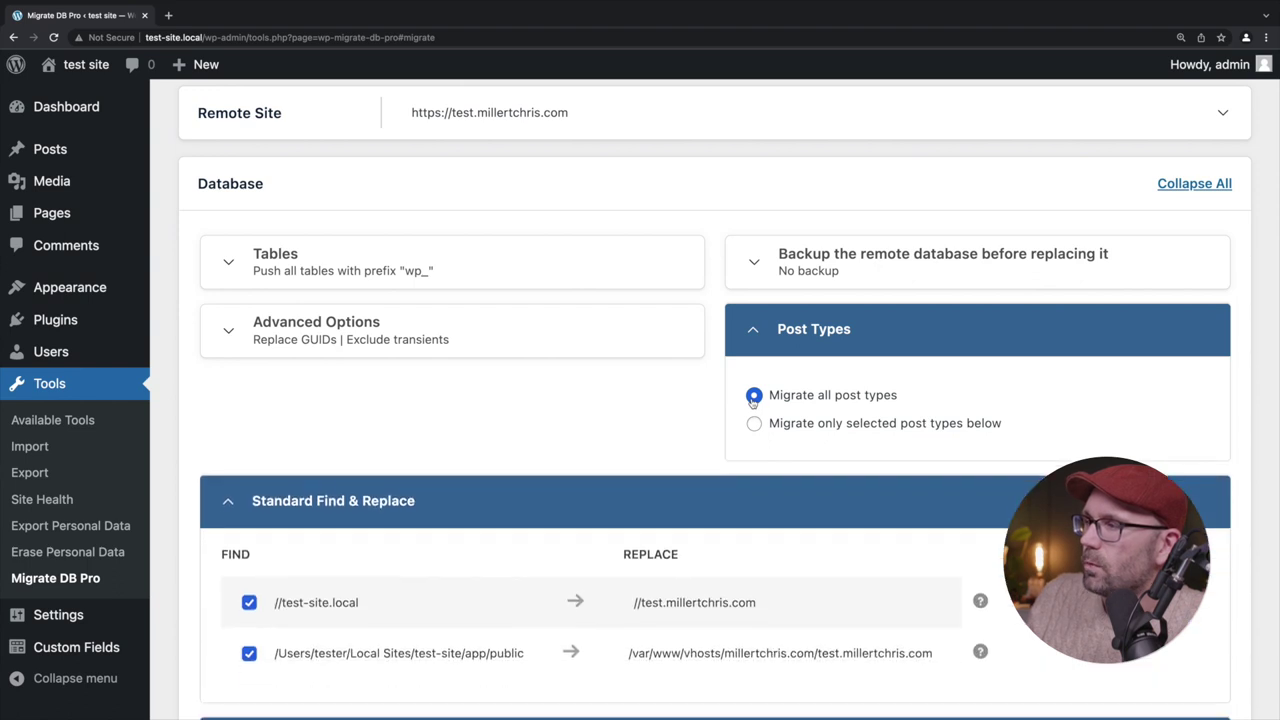
{"action": "left_click", "coordinate": [752, 343]}
{"action": "scroll", "coordinate": [688, 470], "scroll_direction": "down", "scroll_amount": 3}
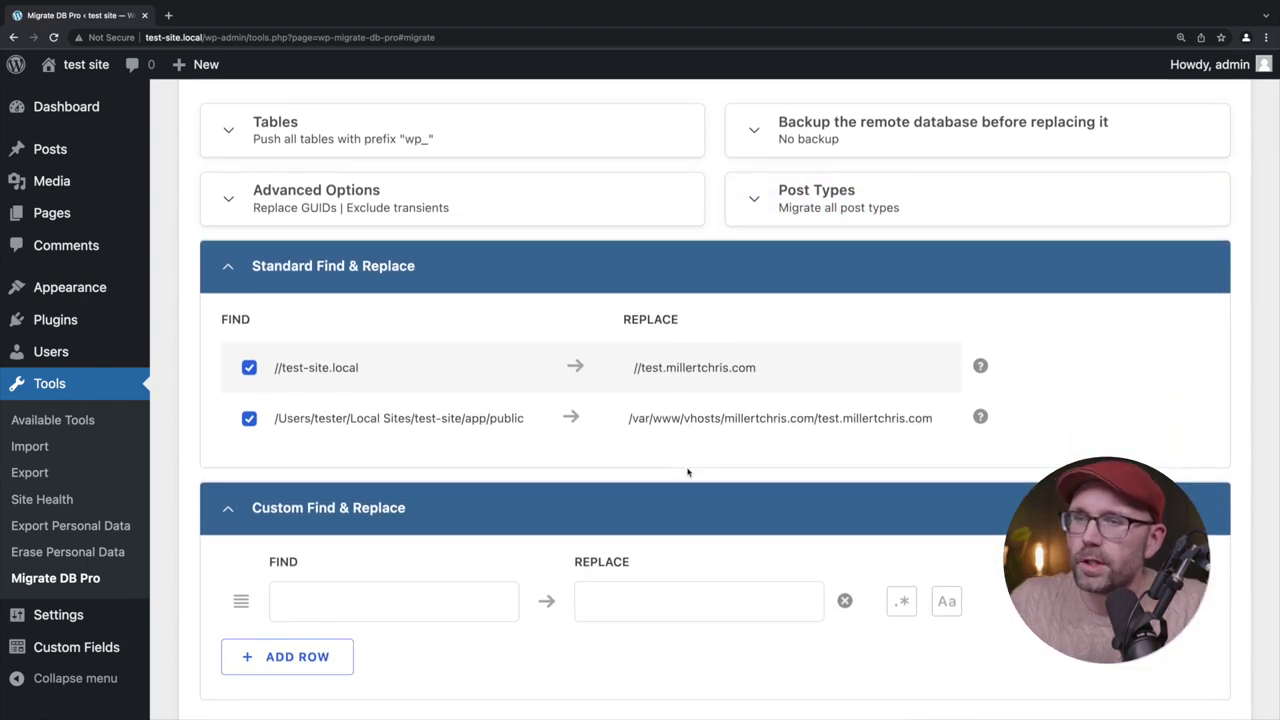
{"action": "scroll", "coordinate": [498, 414], "scroll_direction": "down", "scroll_amount": 2}
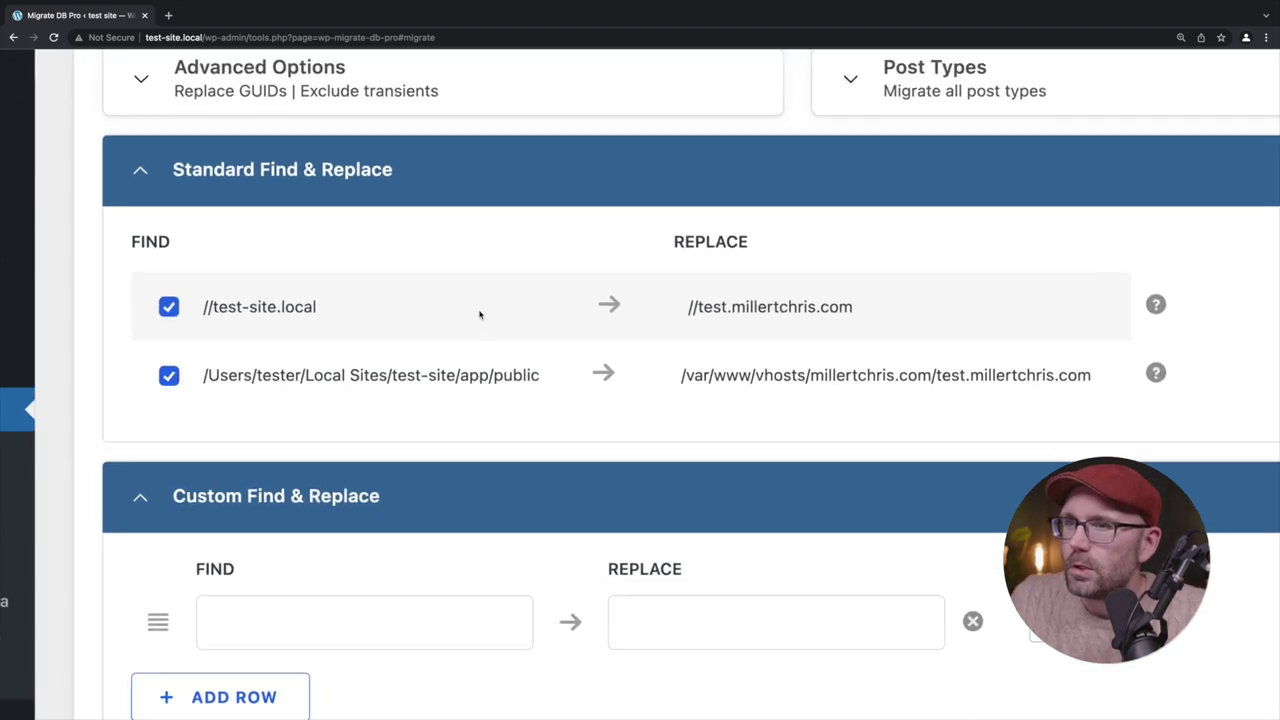
{"action": "scroll", "coordinate": [225, 310], "scroll_direction": "right", "scroll_amount": 1}
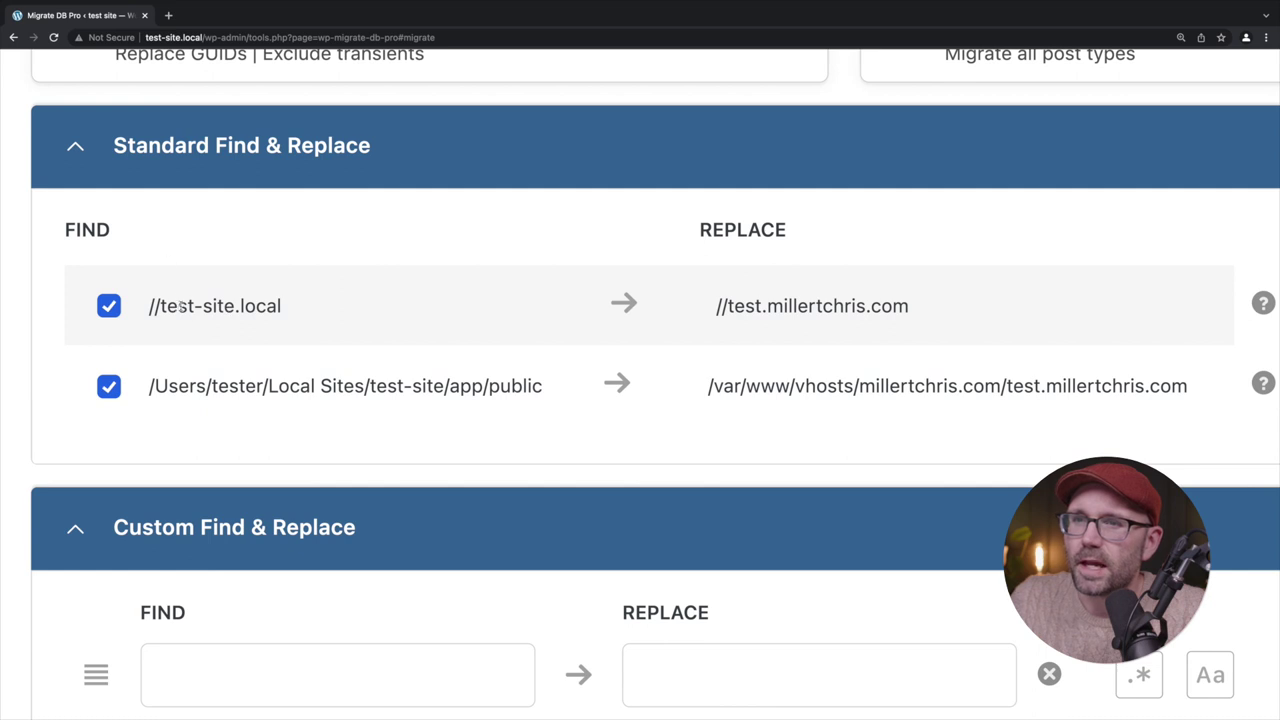
{"action": "left_click_drag", "start_coordinate": [285, 307], "coordinate": [137, 309]}
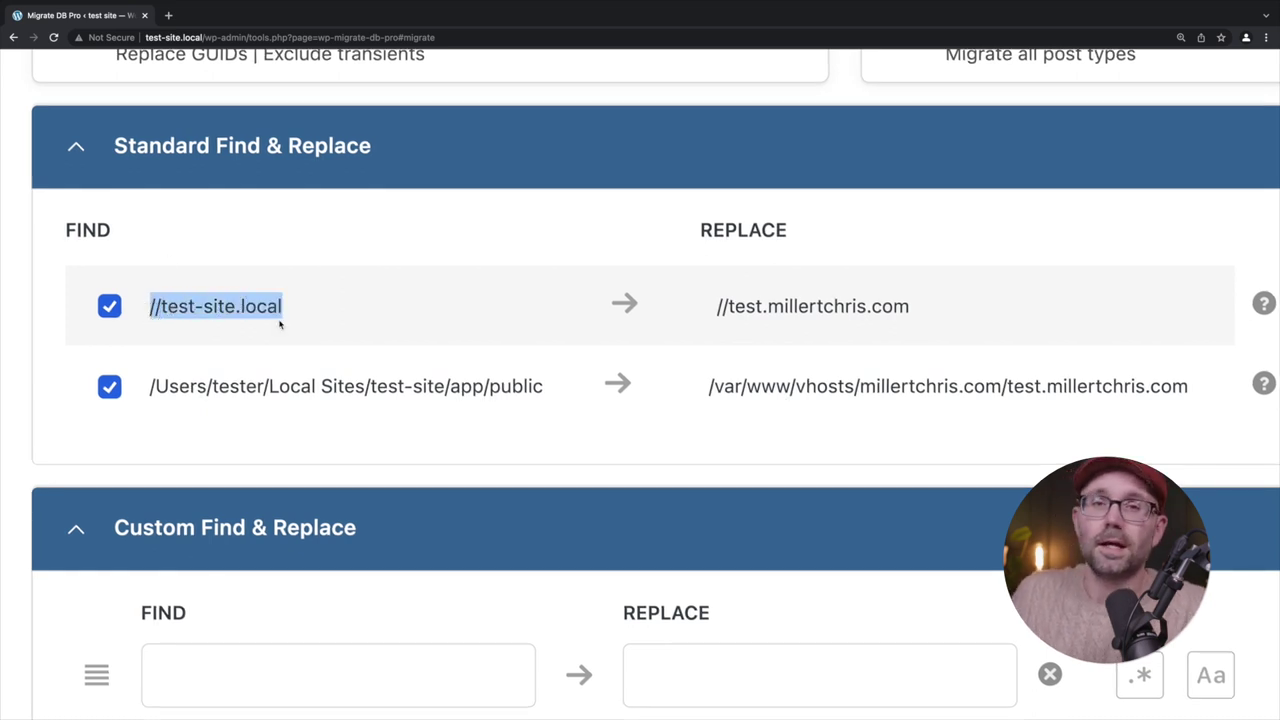
{"action": "scroll", "coordinate": [835, 302], "scroll_direction": "right", "scroll_amount": 1}
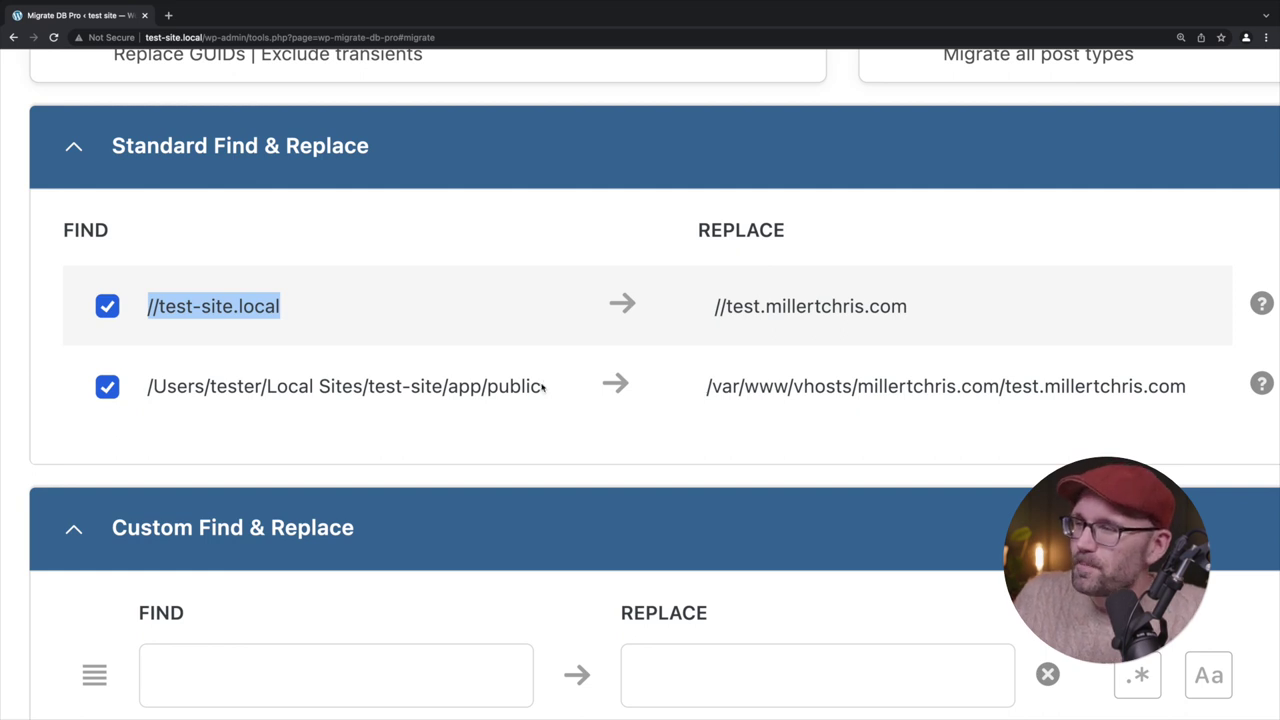
{"action": "scroll", "coordinate": [520, 386], "scroll_direction": "right", "scroll_amount": 1}
{"action": "scroll", "coordinate": [481, 386], "scroll_direction": "right", "scroll_amount": 2}
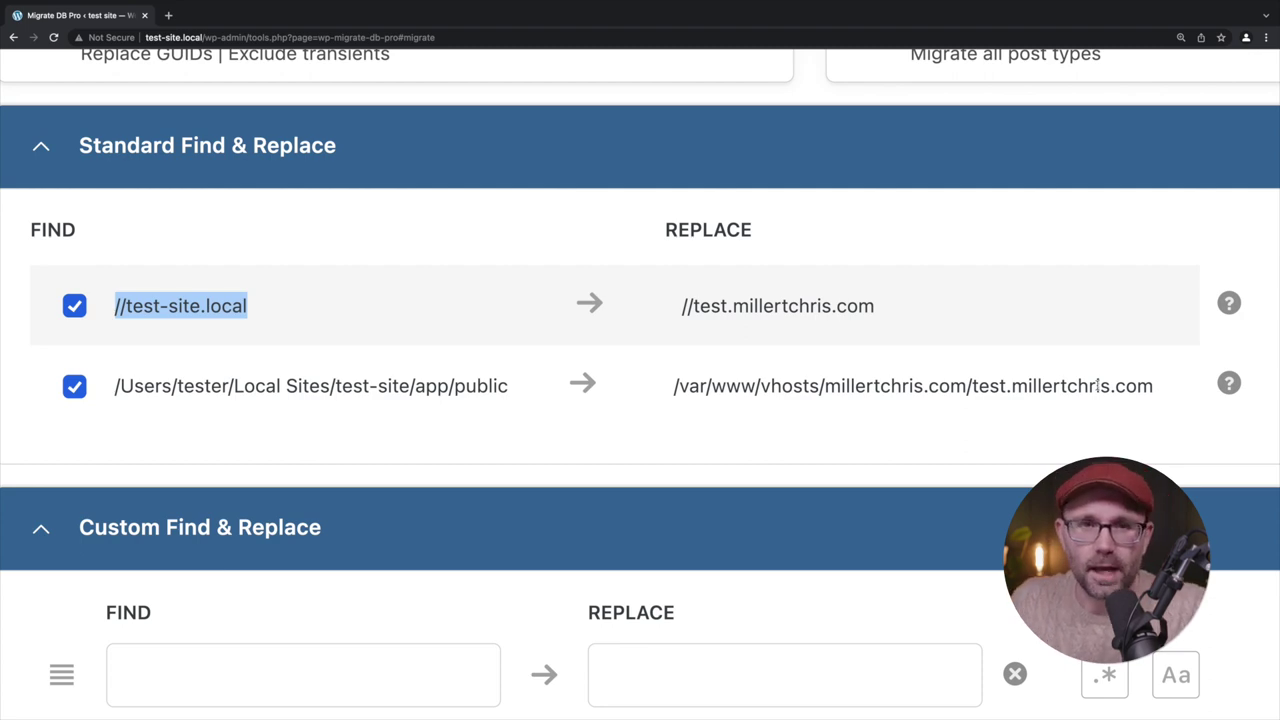
{"action": "key", "text": "ctrl+minus"}
{"action": "key", "text": "ctrl+minus"}
{"action": "key", "text": "ctrl+minus"}
{"action": "scroll", "coordinate": [600, 500], "scroll_direction": "down", "scroll_amount": 2}
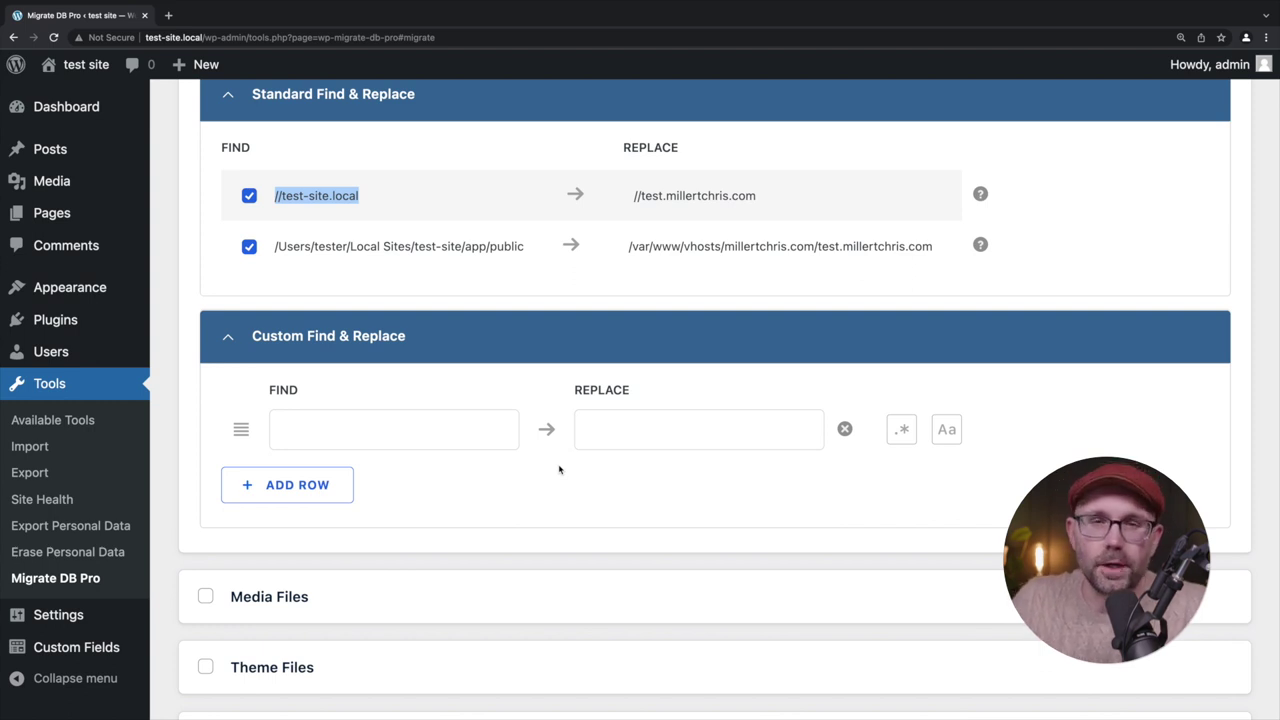
{"action": "scroll", "coordinate": [559, 470], "scroll_direction": "down", "scroll_amount": 3}
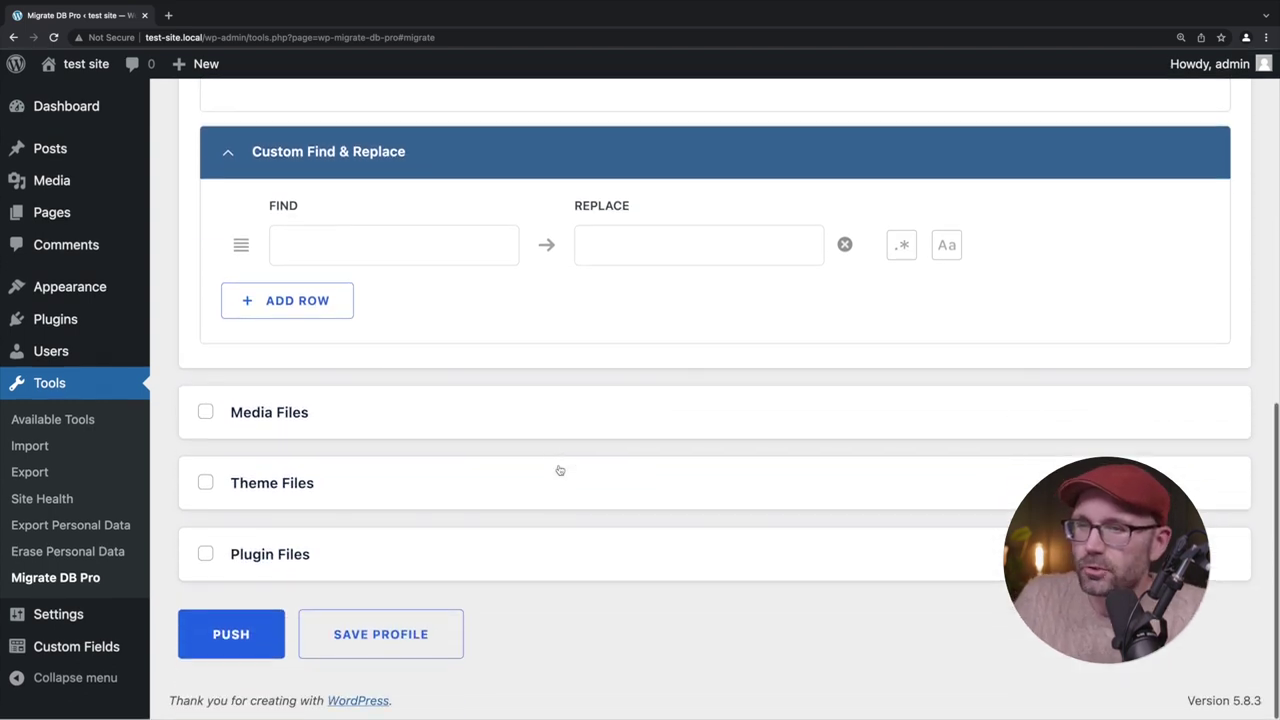
Include Media Files, Theme Files and Plugin Files in the push, each left on push-all
{"action": "left_click", "coordinate": [205, 412]}
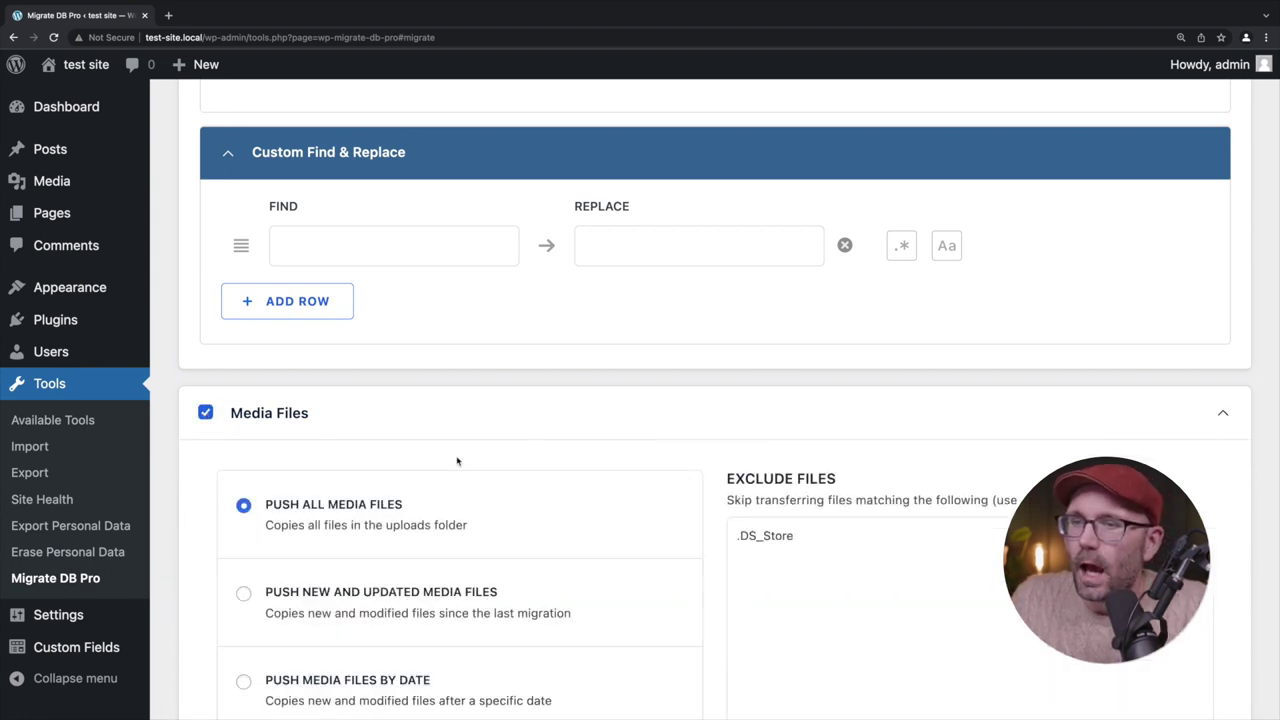
{"action": "scroll", "coordinate": [457, 461], "scroll_direction": "down", "scroll_amount": 2}
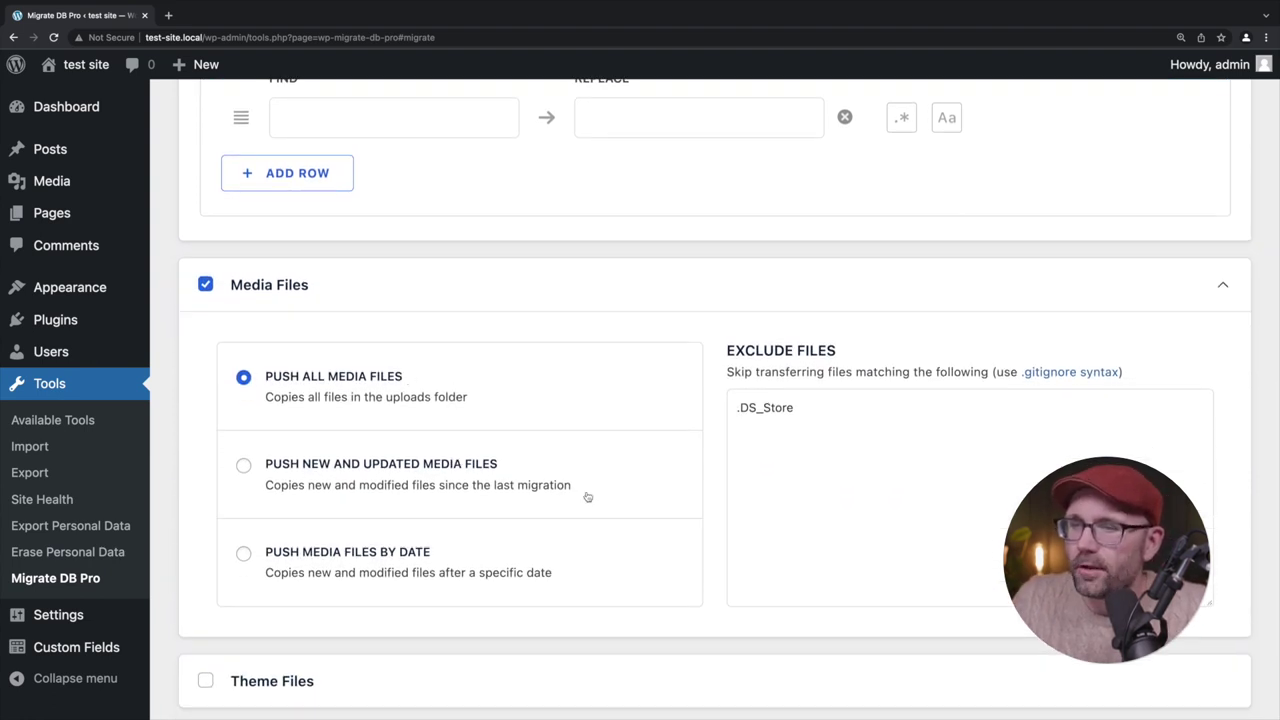
{"action": "scroll", "coordinate": [593, 525], "scroll_direction": "down", "scroll_amount": 1}
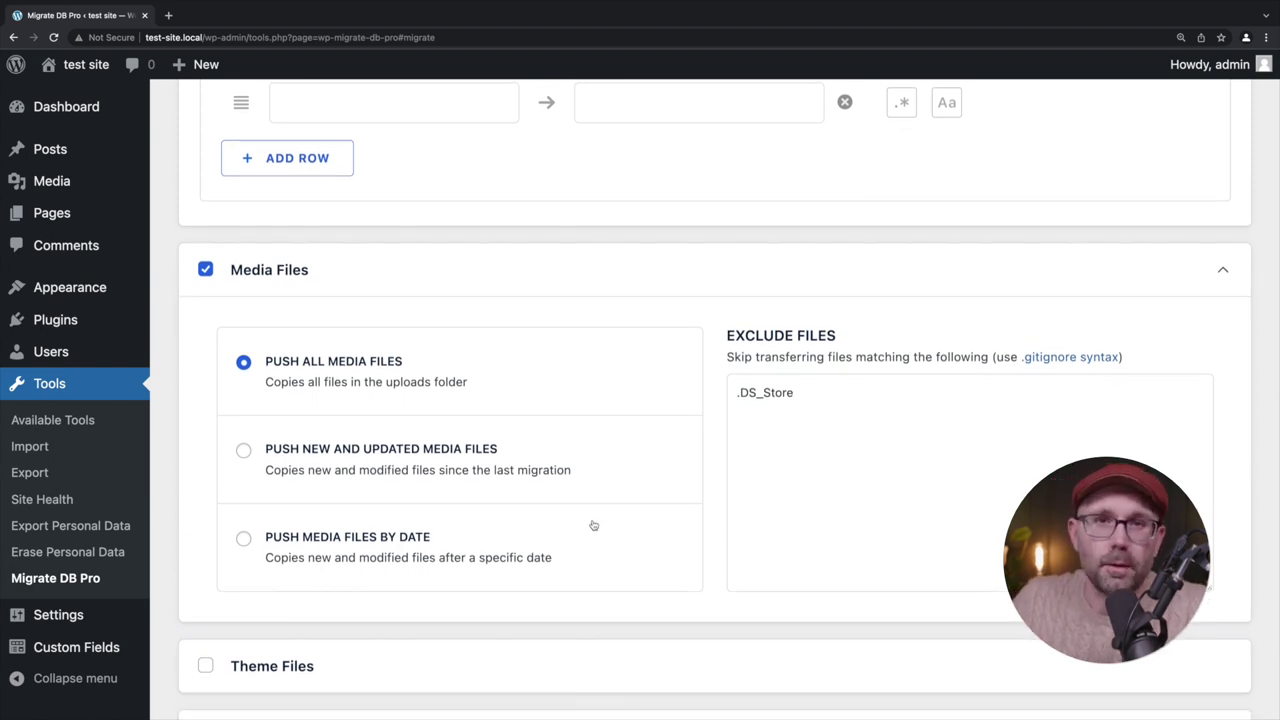
{"action": "scroll", "coordinate": [593, 525], "scroll_direction": "down", "scroll_amount": 3}
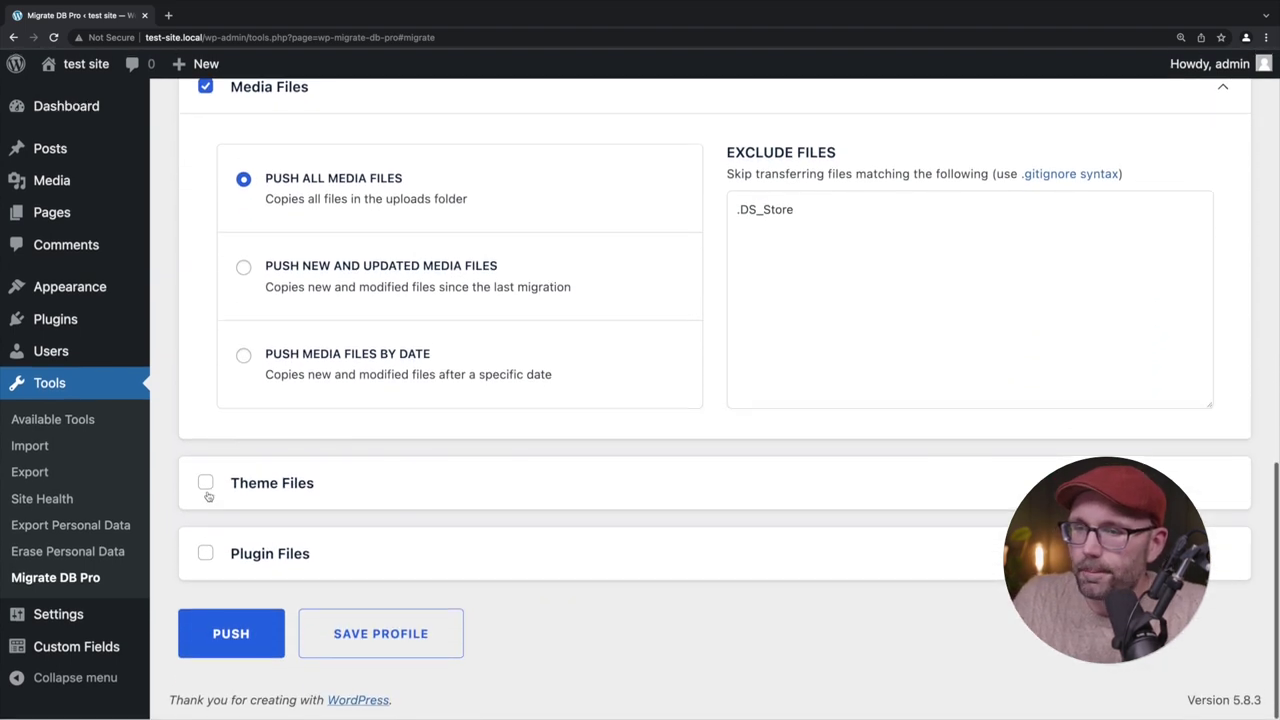
{"action": "left_click", "coordinate": [205, 484]}
{"action": "scroll", "coordinate": [443, 506], "scroll_direction": "down", "scroll_amount": 4}
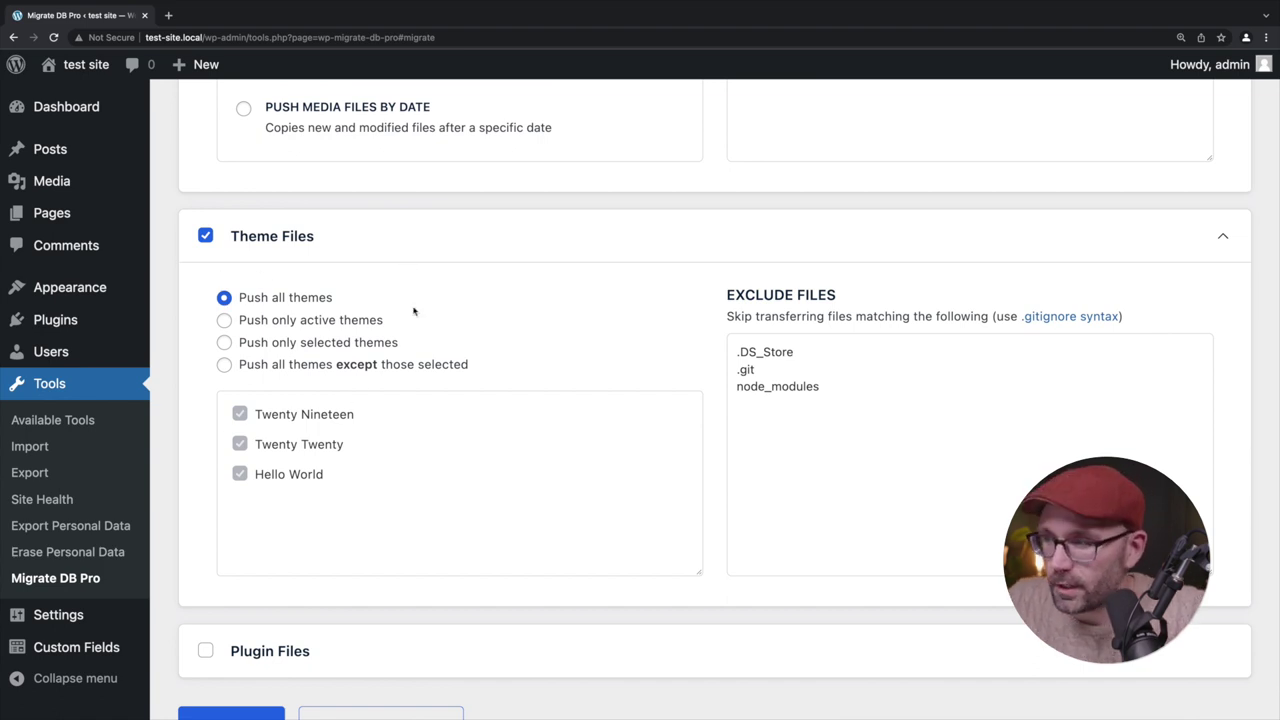
{"action": "scroll", "coordinate": [423, 543], "scroll_direction": "down", "scroll_amount": 2}
{"action": "left_click", "coordinate": [205, 553]}
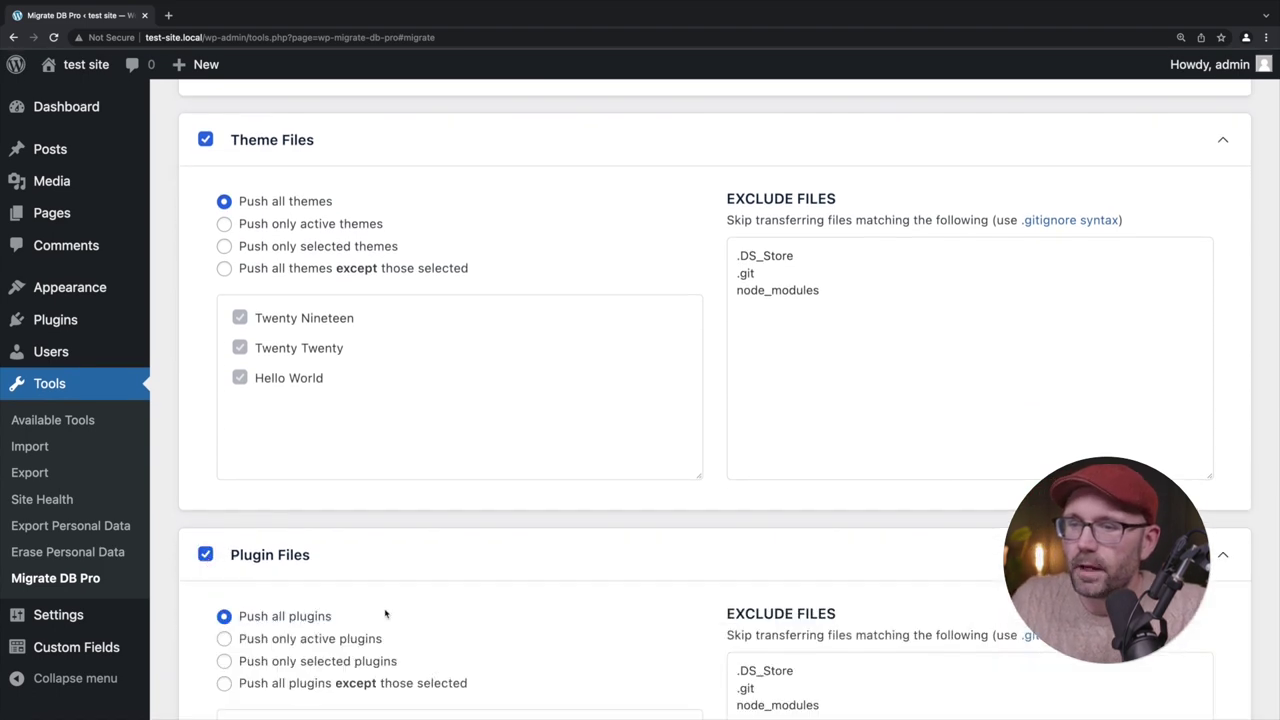
{"action": "scroll", "coordinate": [385, 614], "scroll_direction": "down", "scroll_amount": 4}
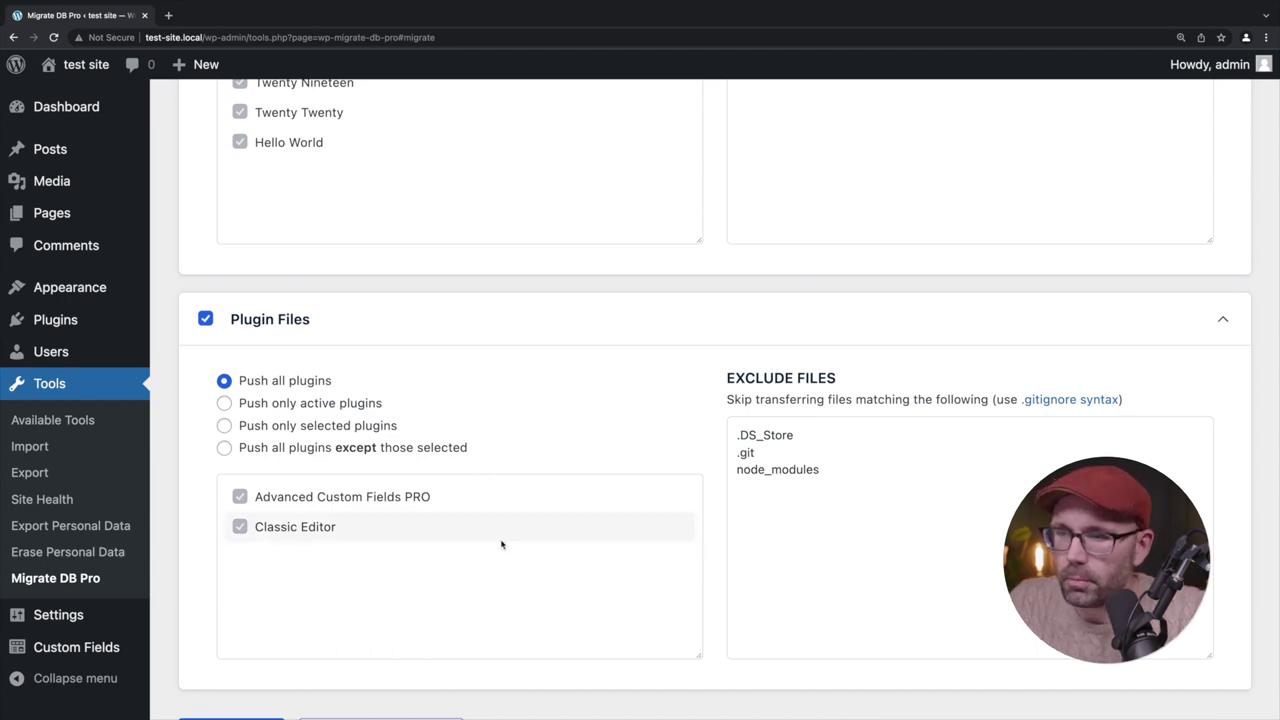
{"action": "scroll", "coordinate": [502, 544], "scroll_direction": "down", "scroll_amount": 2}
Run the push to test.millertchris.com until it finishes migrating 17.00MB in 54s
{"action": "left_click", "coordinate": [208, 650]}
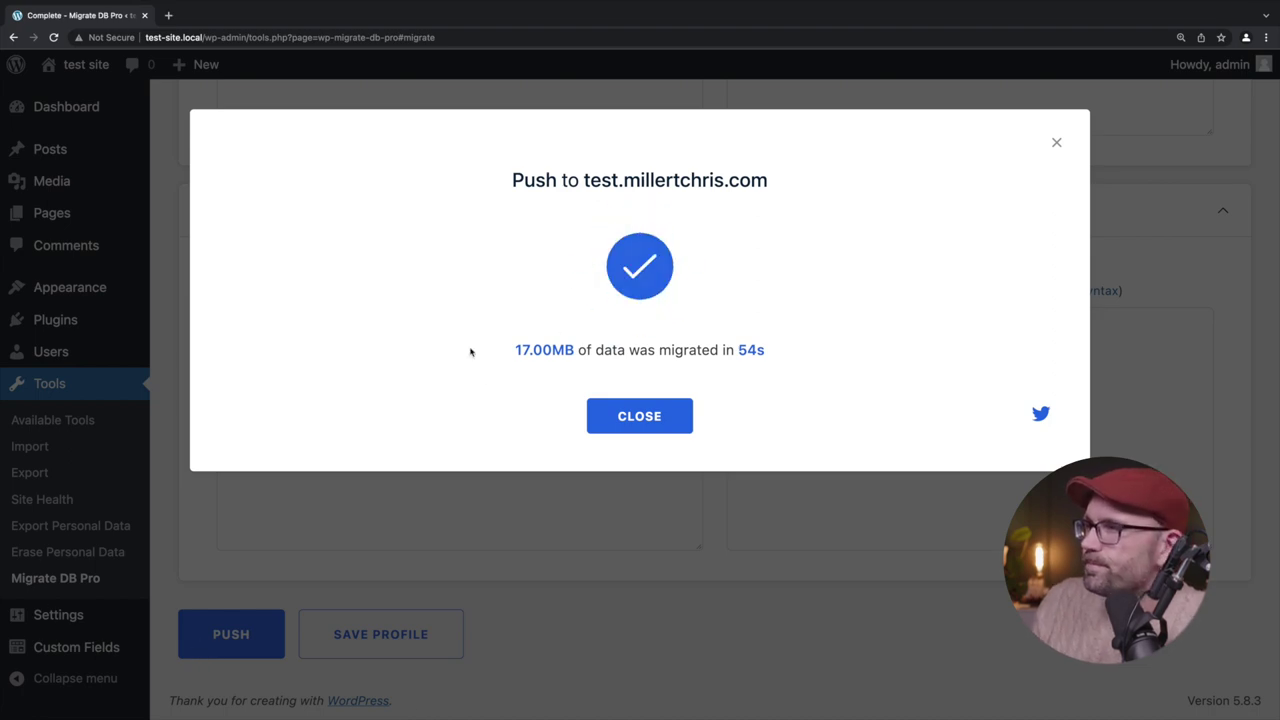
Dismiss the push confirmation and log back into staging with the admin account's credentials
{"action": "left_click", "coordinate": [678, 418]}
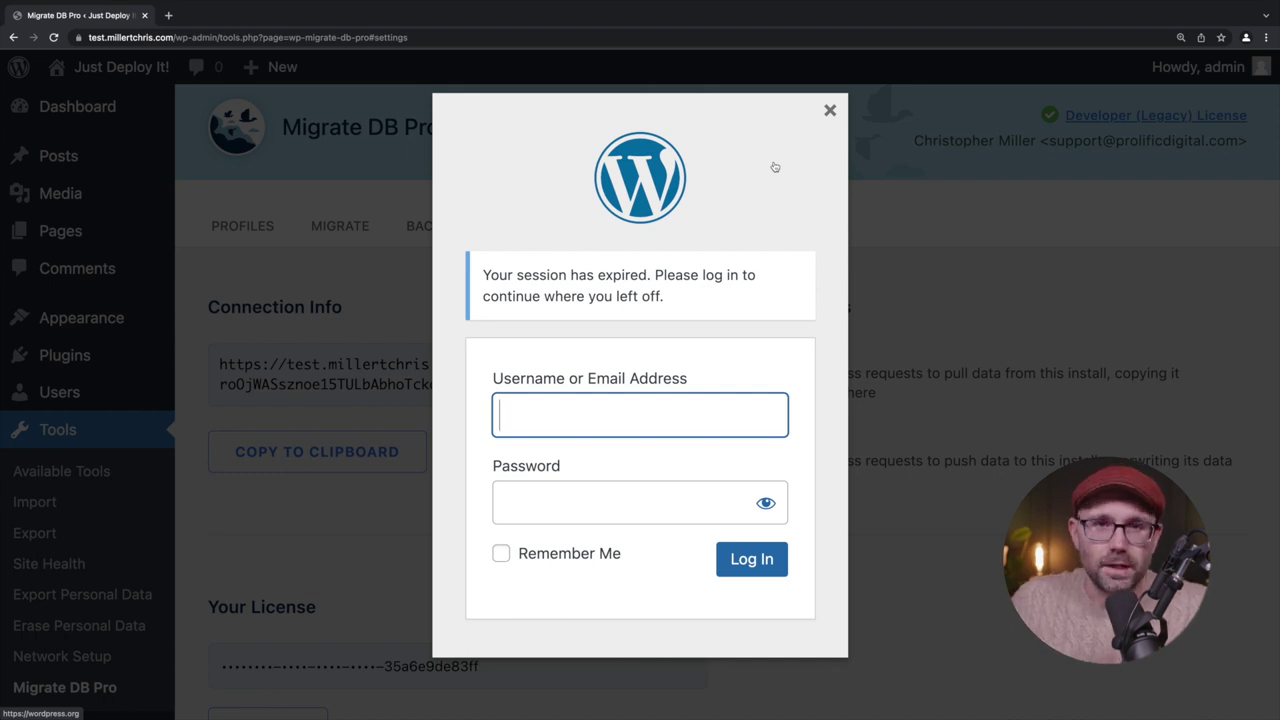
{"action": "left_click", "coordinate": [624, 417]}
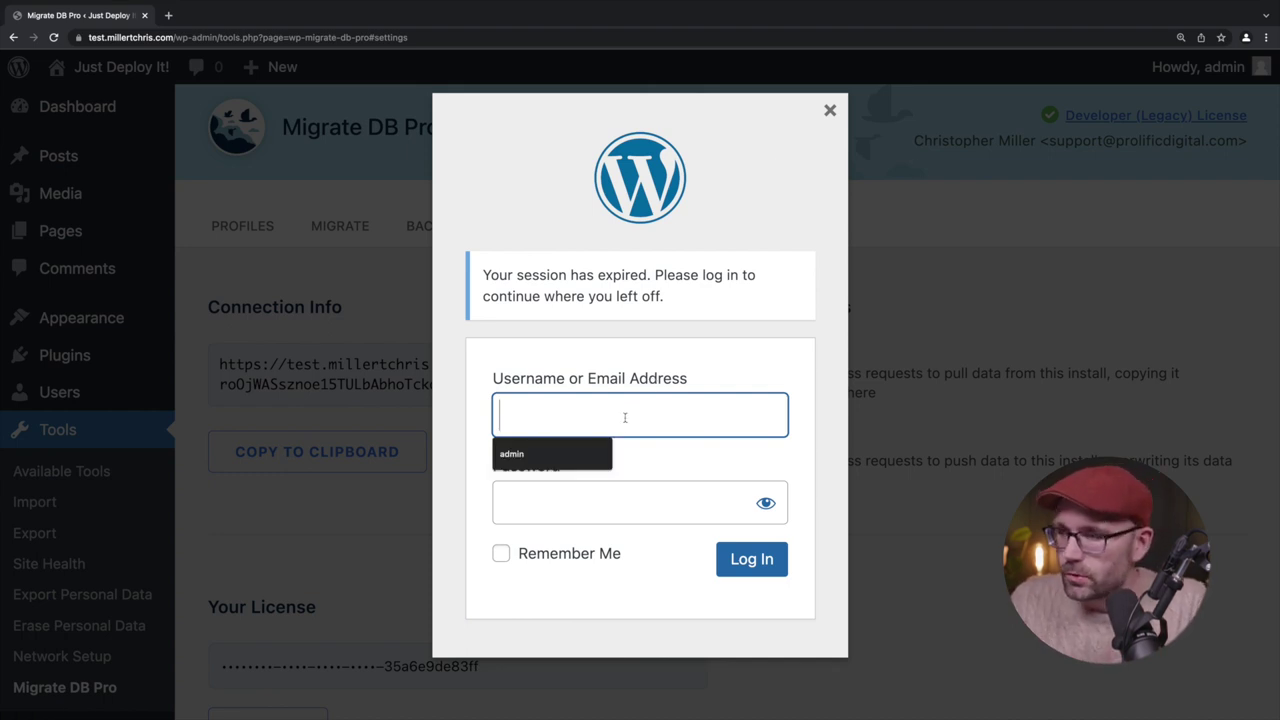
{"action": "type", "text": "admin"}
{"action": "key", "text": "Tab"}
{"action": "type", "text": "p"}
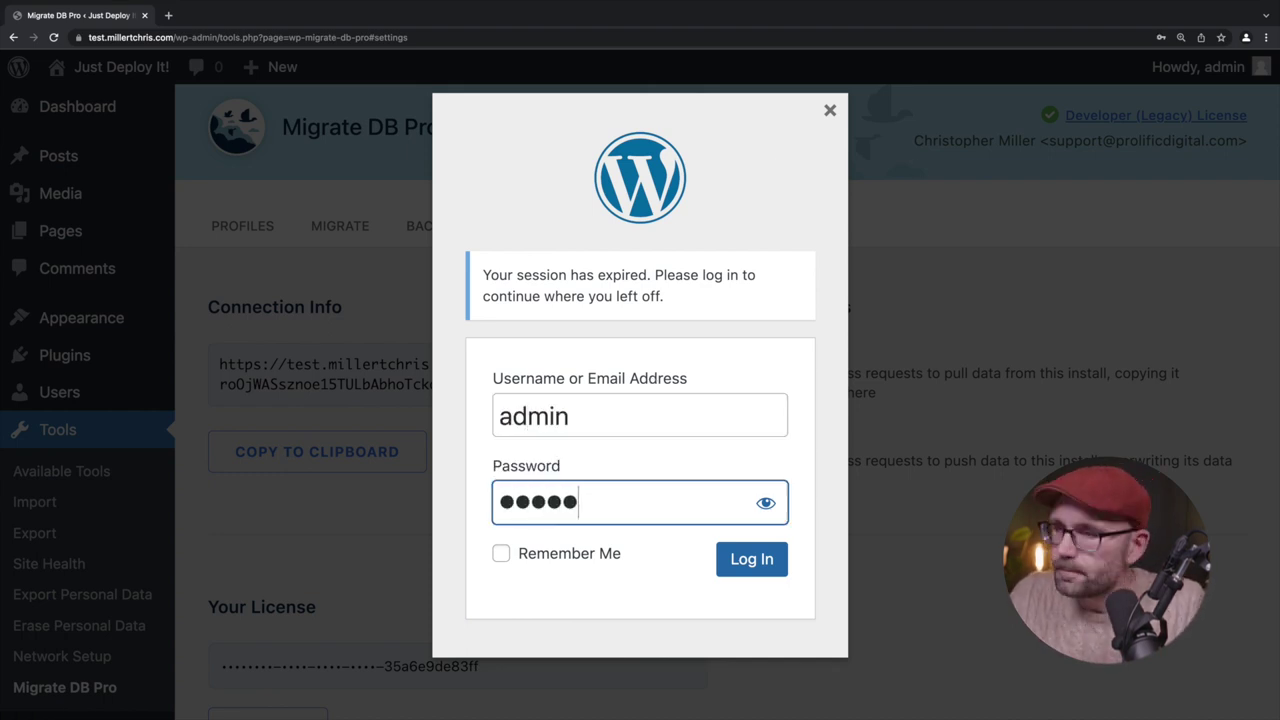
{"action": "key", "text": "Return"}
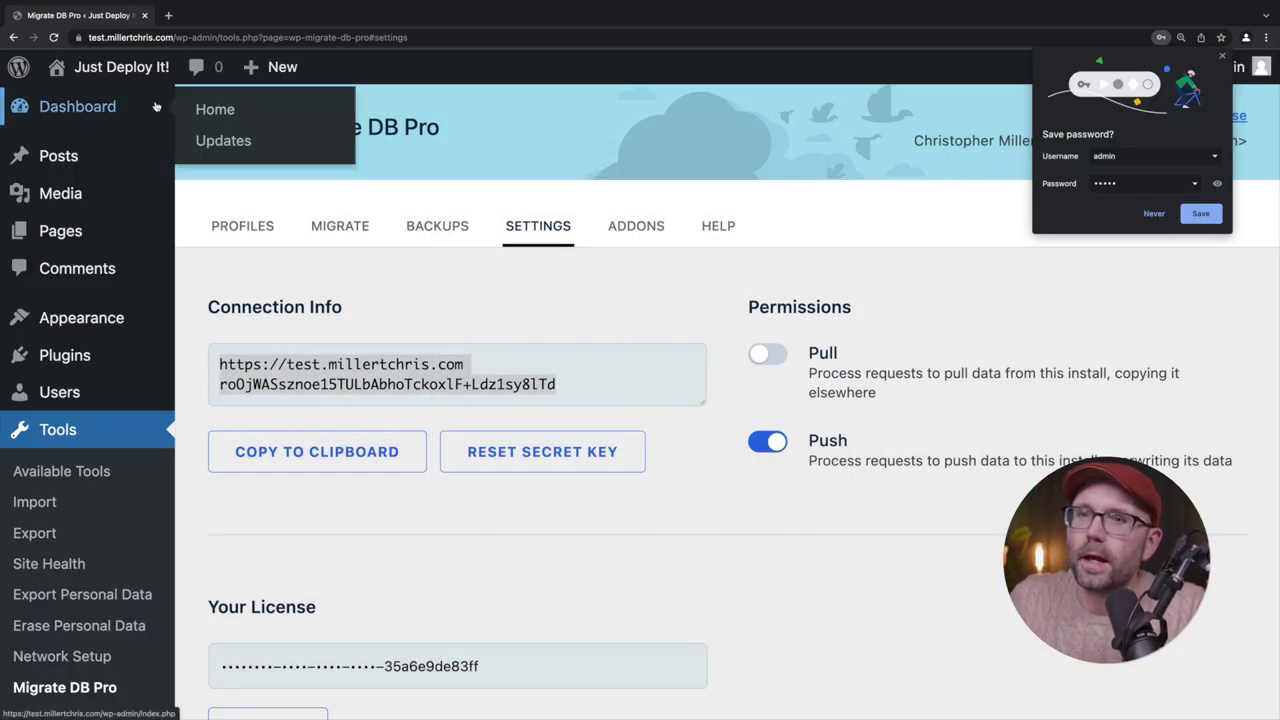
Check staging's Pages list for Blocks Demo, the Portfolio pages and Test Page
{"action": "left_click", "coordinate": [73, 236]}
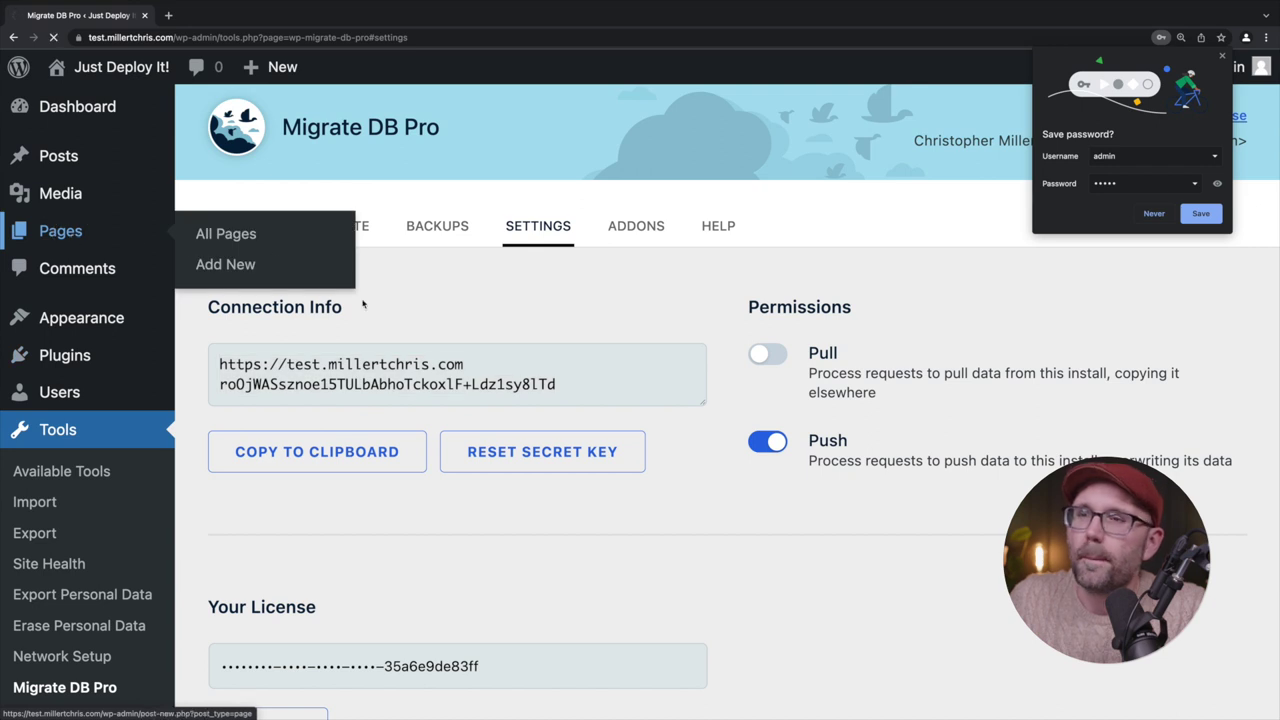
{"action": "scroll", "coordinate": [363, 304], "scroll_direction": "down", "scroll_amount": 2}
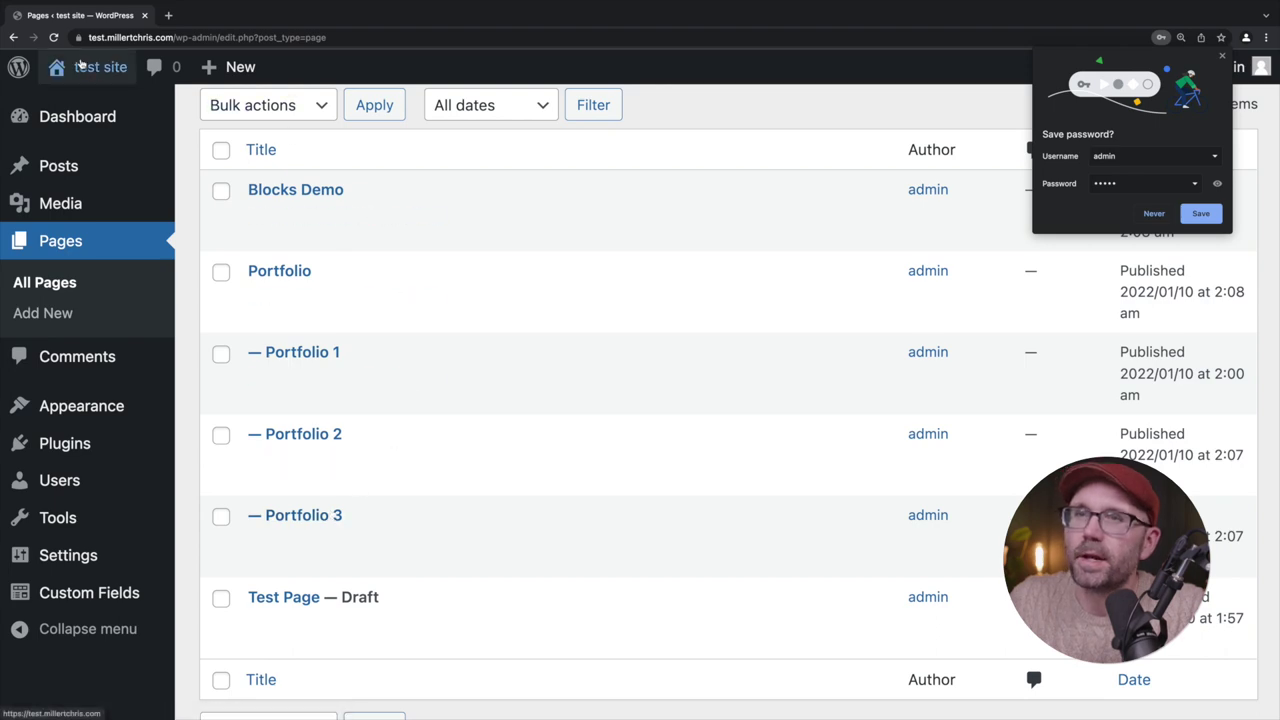
{"action": "mouse_move", "coordinate": [93, 72]}
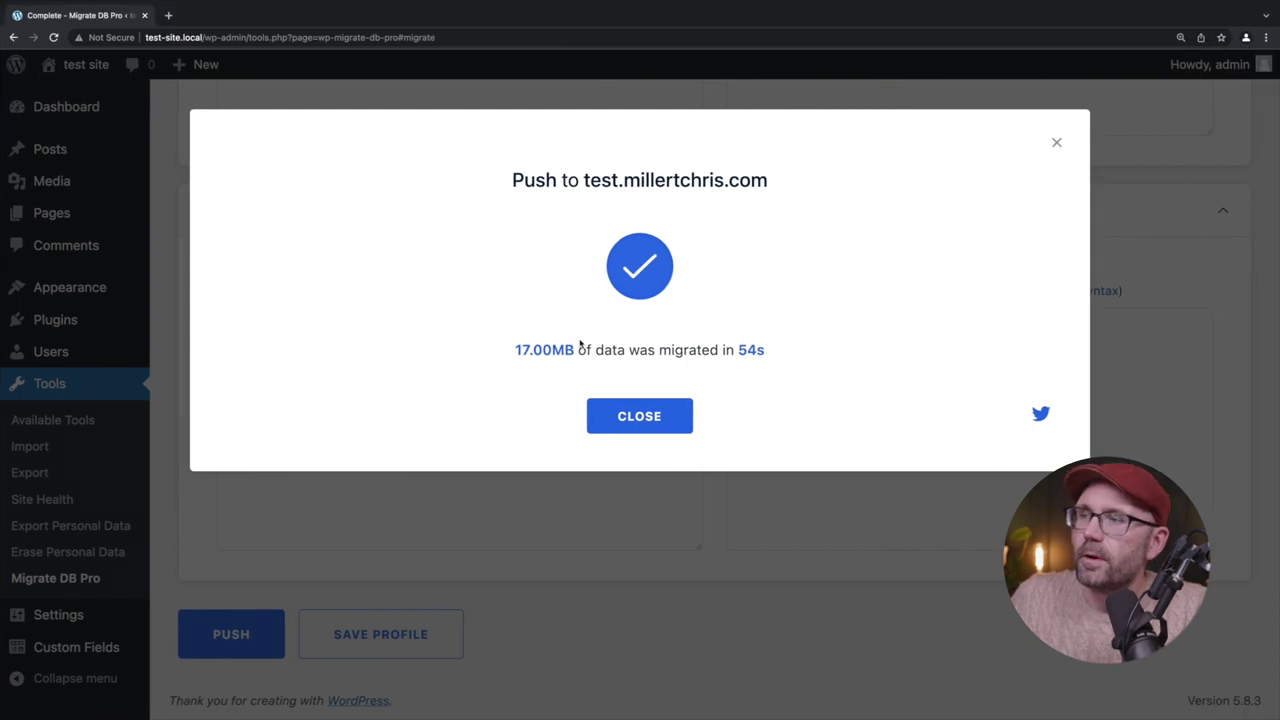
Dismiss the push-complete confirmation and view the local site's six pages in All Pages
{"action": "left_click", "coordinate": [638, 412]}
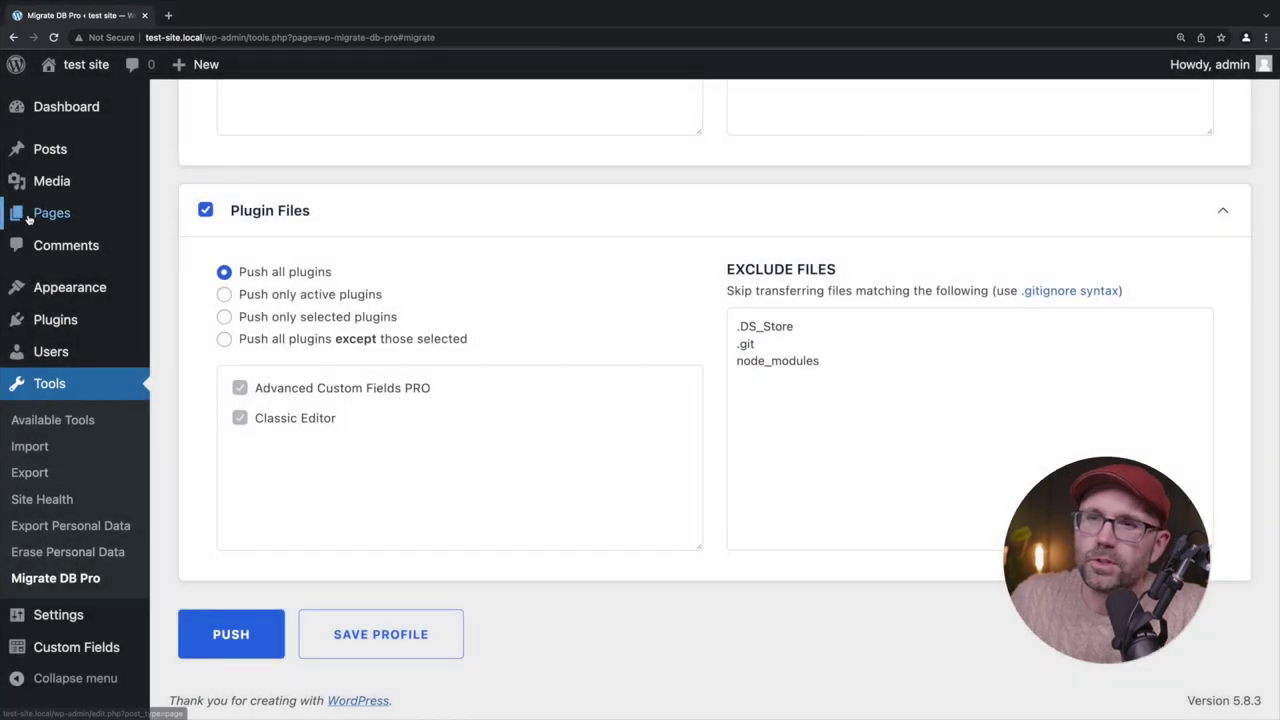
{"action": "left_click", "coordinate": [38, 217]}
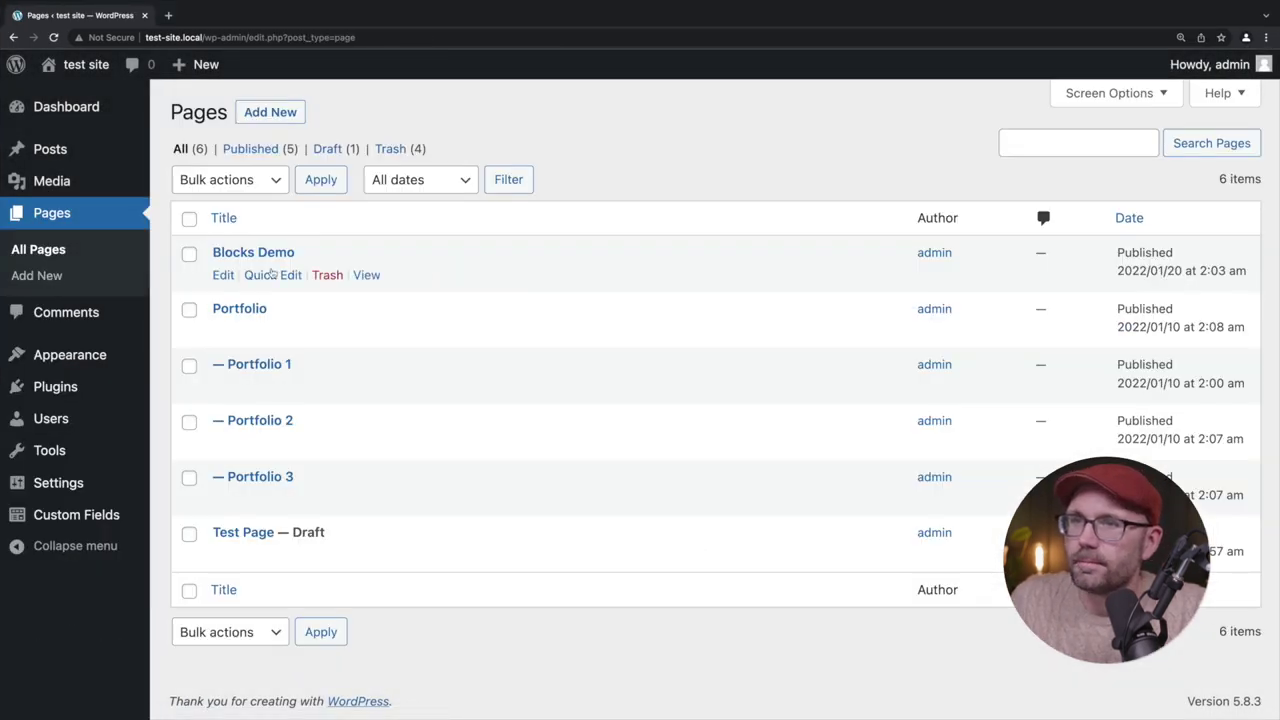